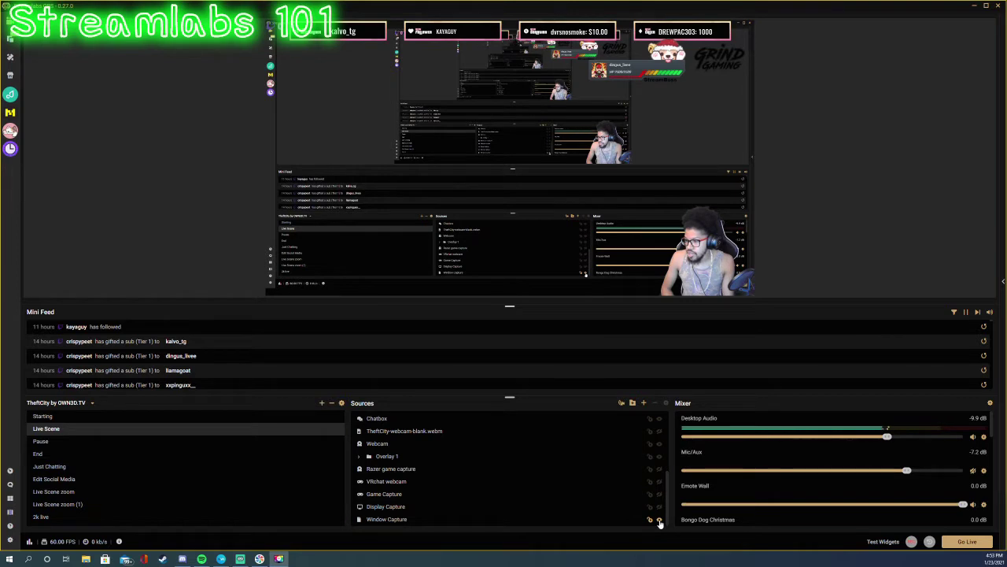
# Hide the Window Capture source and show the Game Capture source in the Live Scene.
pyautogui.click(660, 520)
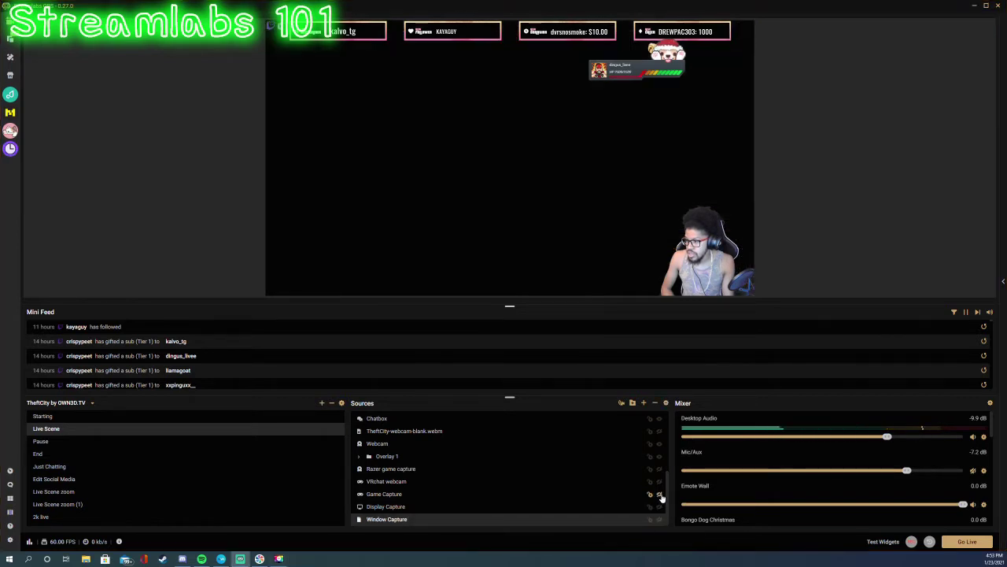
pyautogui.click(660, 493)
pyautogui.click(844, 263)
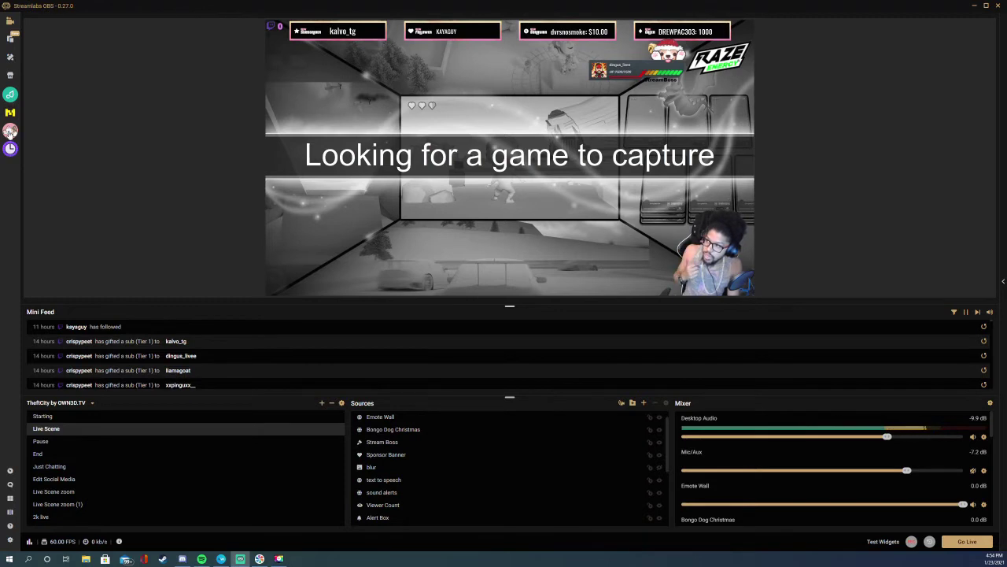
# Search the scene themes library for "free" and browse the available overlays.
pyautogui.click(12, 62)
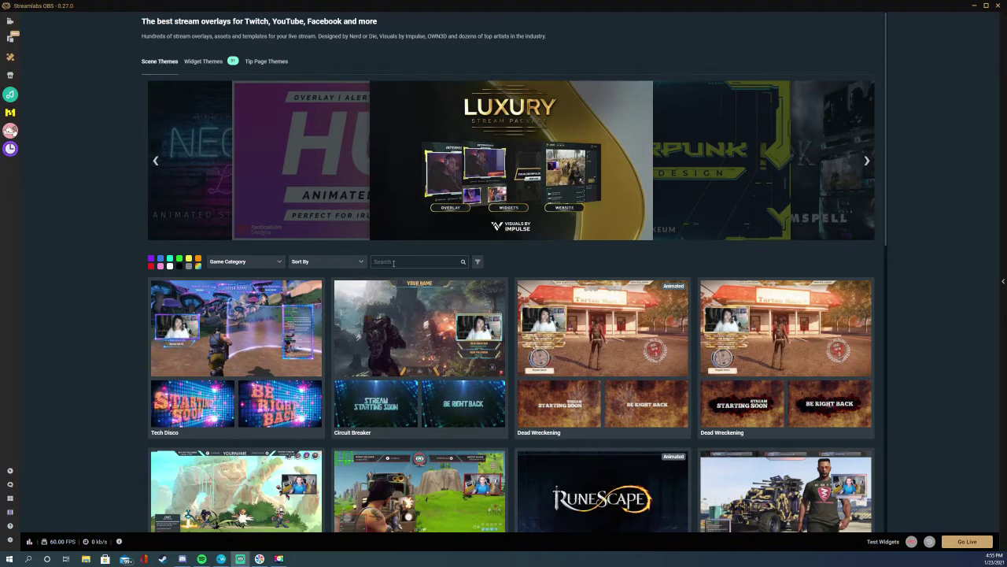
pyautogui.click(393, 263)
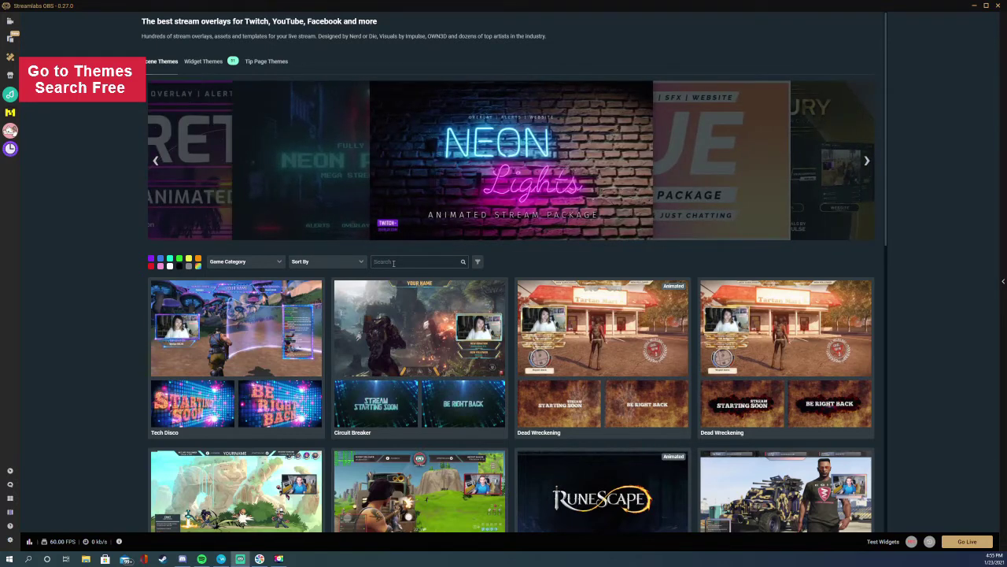
pyautogui.write('Ree')
pyautogui.press('Return')
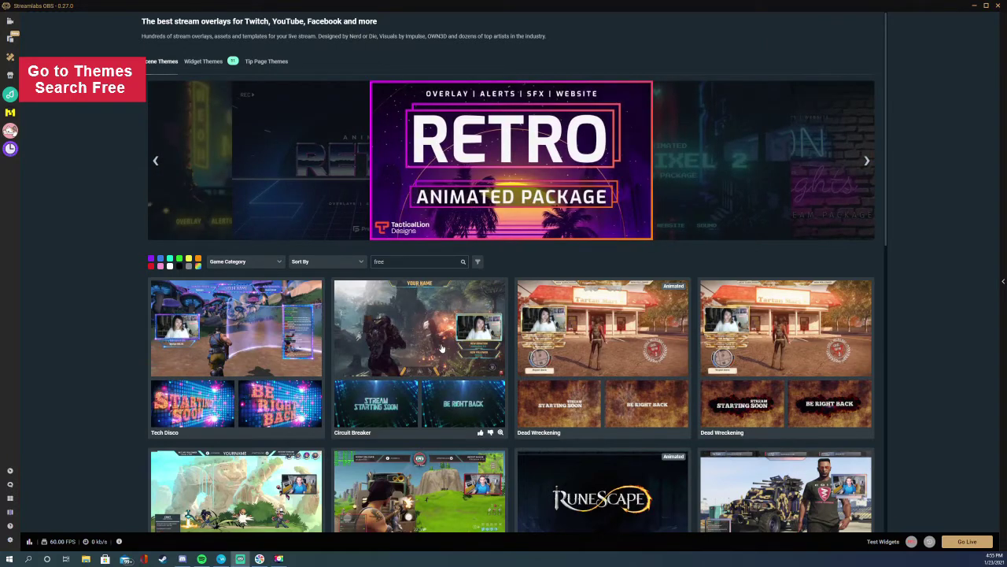
pyautogui.scroll(-3, 561, 413)
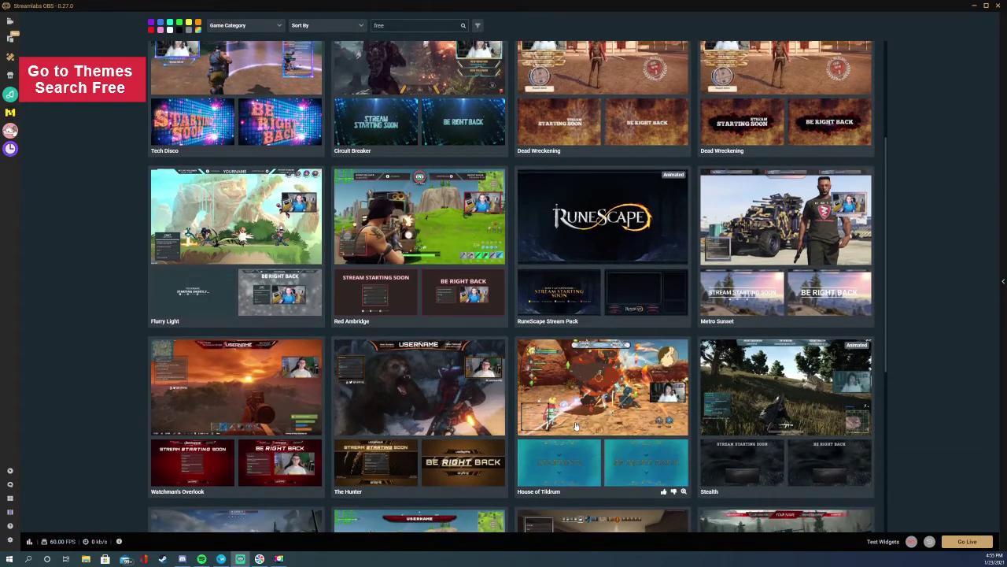
pyautogui.scroll(-1, 575, 425)
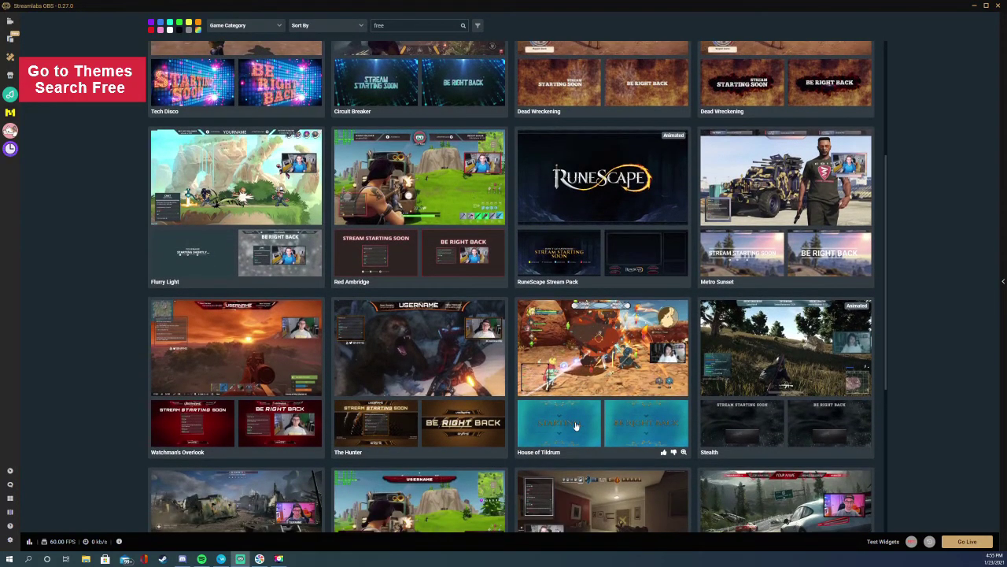
pyautogui.scroll(-1, 576, 422)
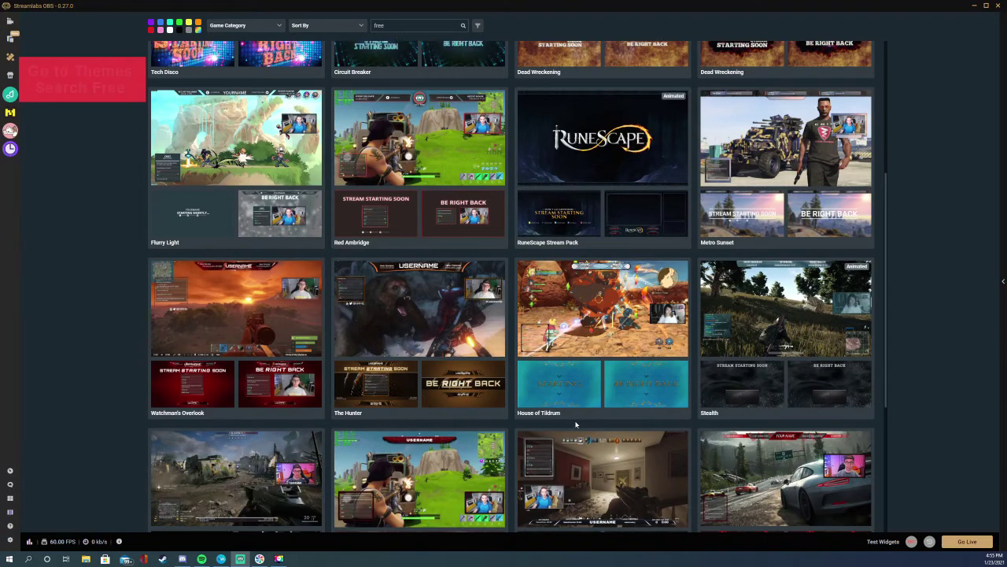
pyautogui.scroll(7, 547, 433)
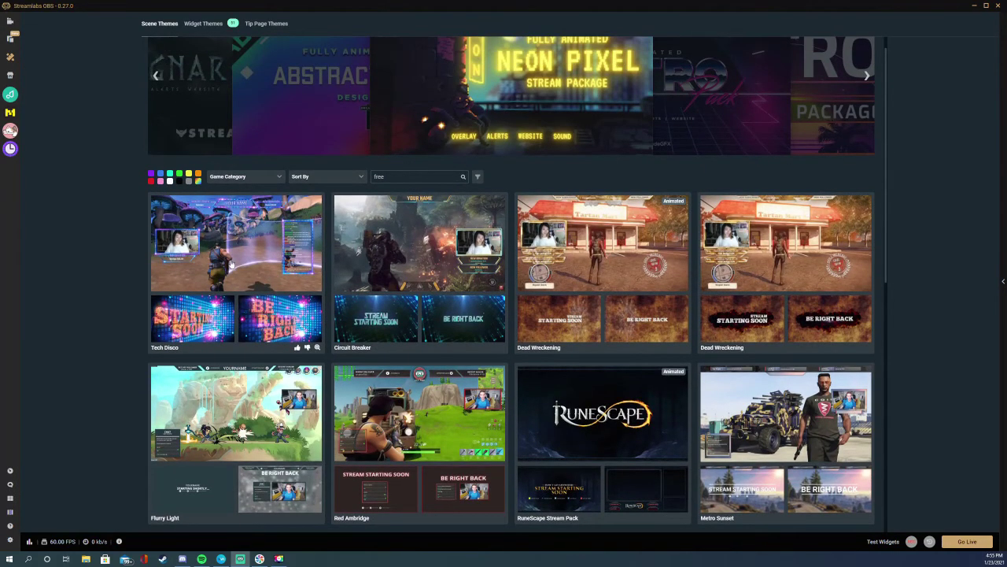
# Open the Tech Disco theme, review its included scene previews, and install the overlay.
pyautogui.click(230, 263)
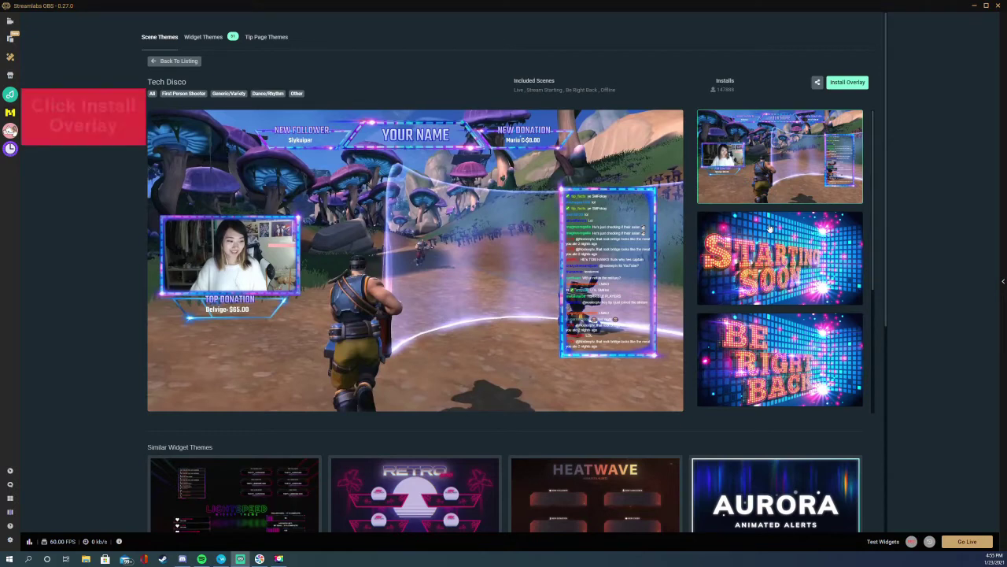
pyautogui.scroll(-5, 781, 305)
pyautogui.scroll(1, 783, 308)
pyautogui.scroll(4, 783, 307)
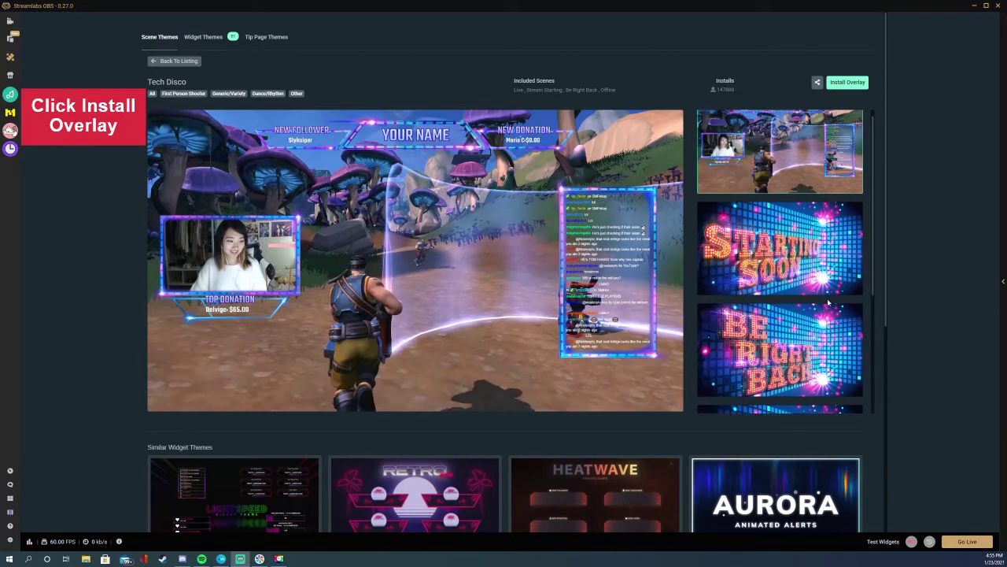
pyautogui.scroll(-4, 799, 293)
pyautogui.scroll(4, 800, 293)
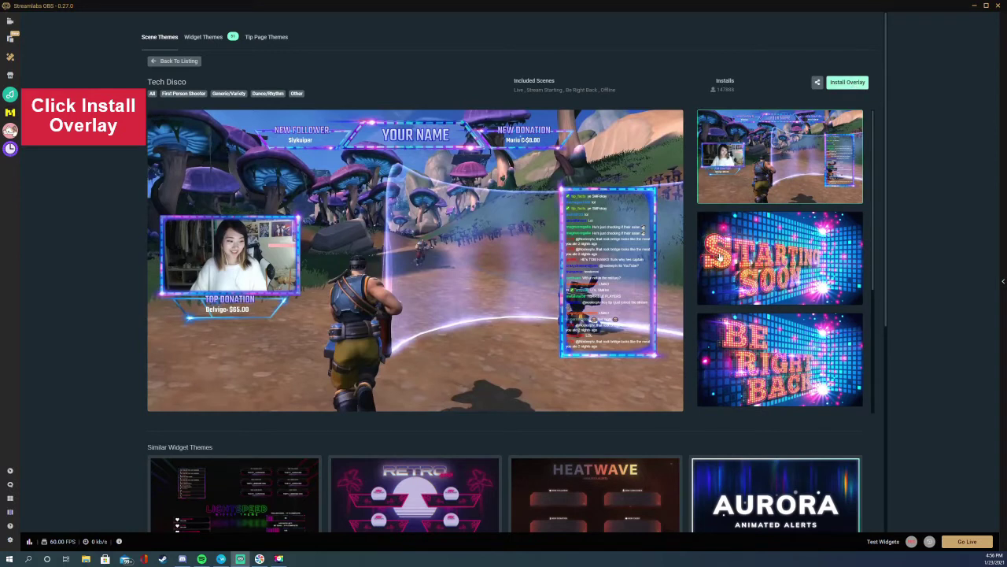
pyautogui.click(856, 82)
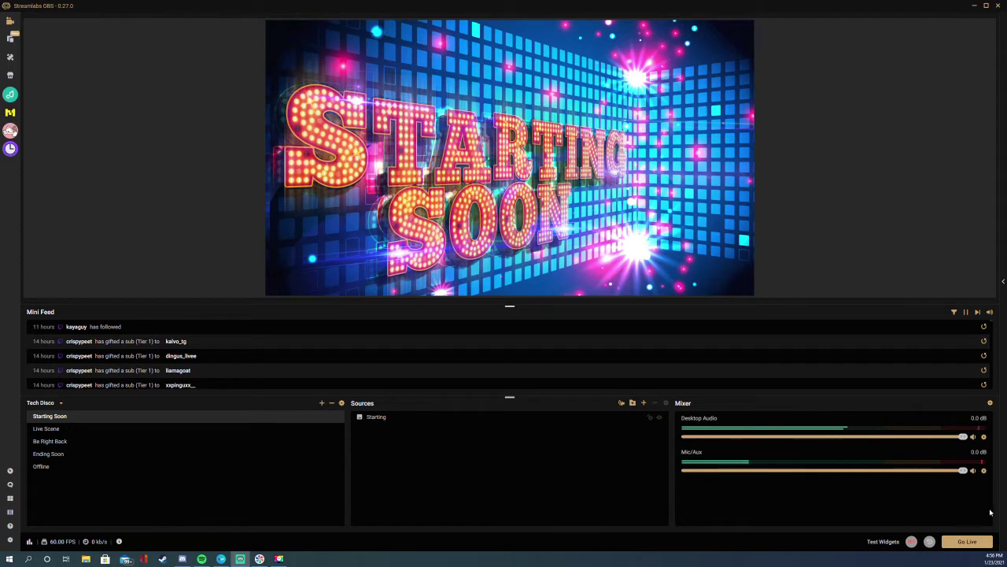
# Mute the Mic/Aux and Desktop Audio channels in the mixer.
pyautogui.click(972, 471)
pyautogui.click(973, 437)
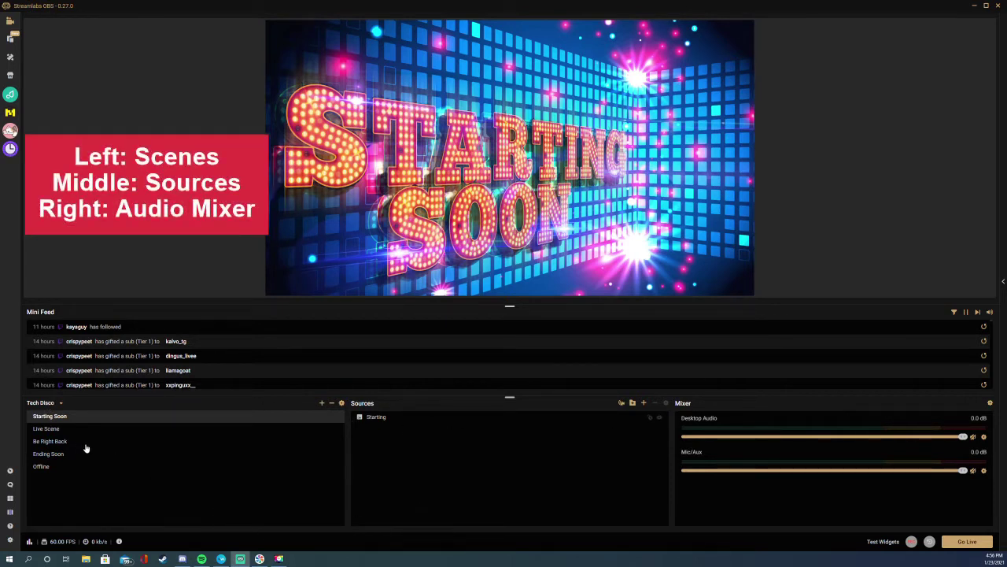
# Switch to the Live Scene, select its Alert Box source, and trigger a test Follow alert.
pyautogui.click(55, 429)
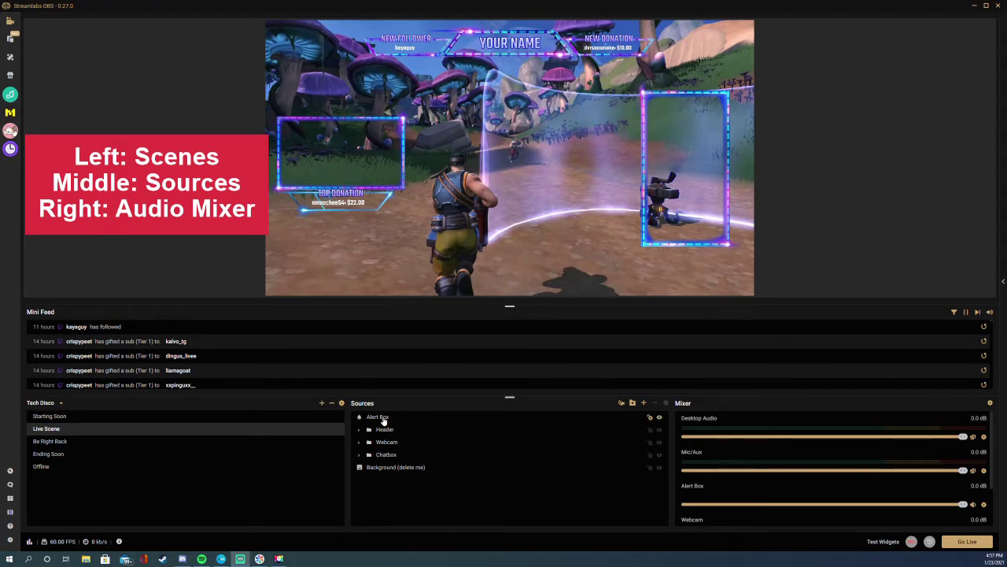
pyautogui.click(384, 421)
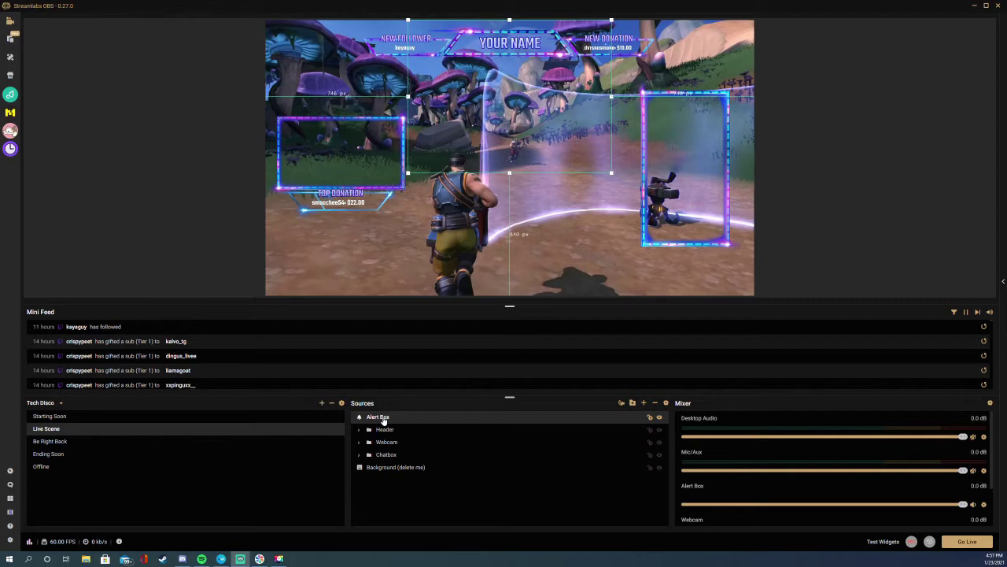
pyautogui.click(880, 541)
pyautogui.click(740, 542)
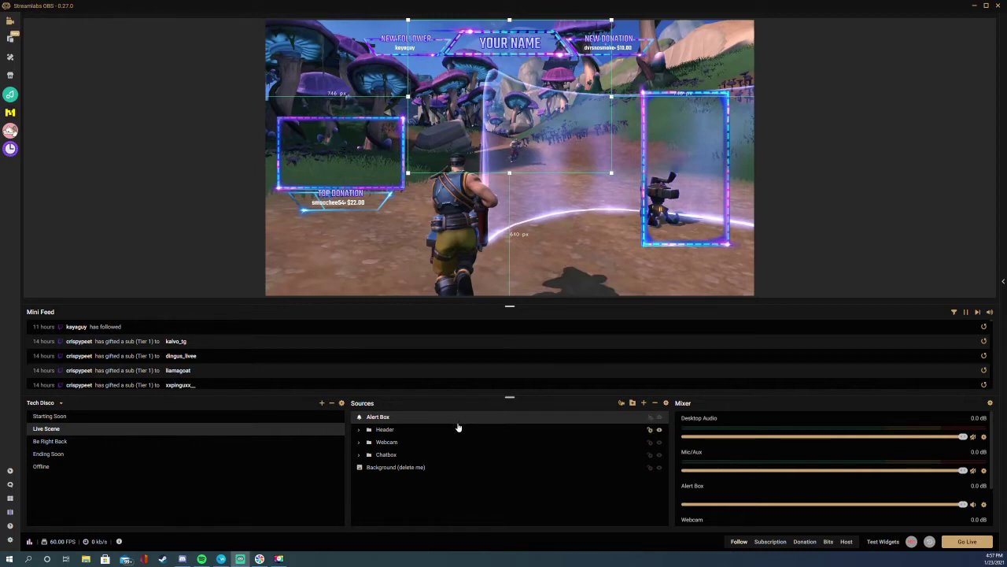
# Select the Header source group in the Live Scene and expand it to show its label and text sources.
pyautogui.click(403, 434)
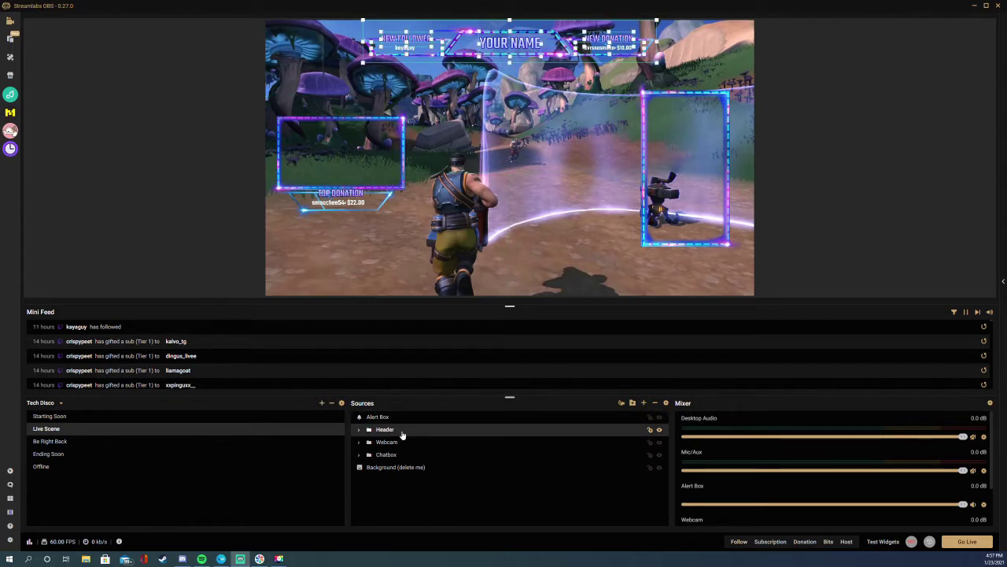
pyautogui.click(359, 430)
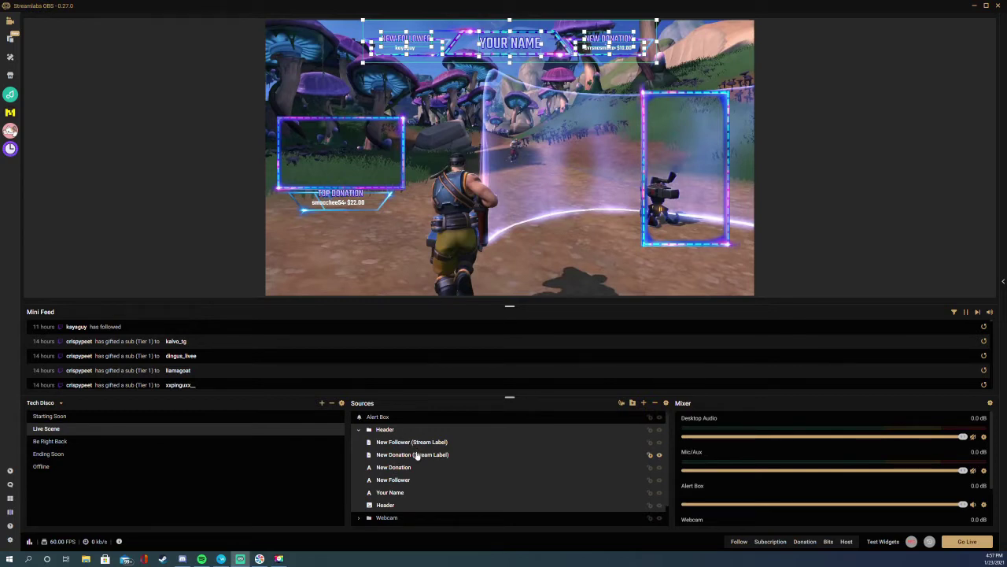
pyautogui.scroll(-1, 423, 476)
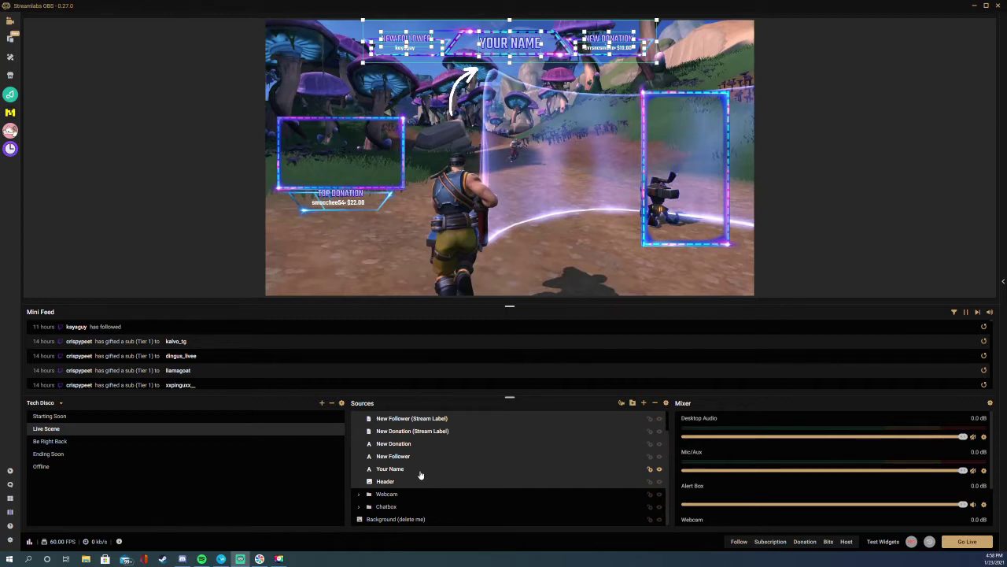
# Replace the "YOUR NAME" text in the Your Name source's properties with the streamer's channel name.
pyautogui.click(402, 471)
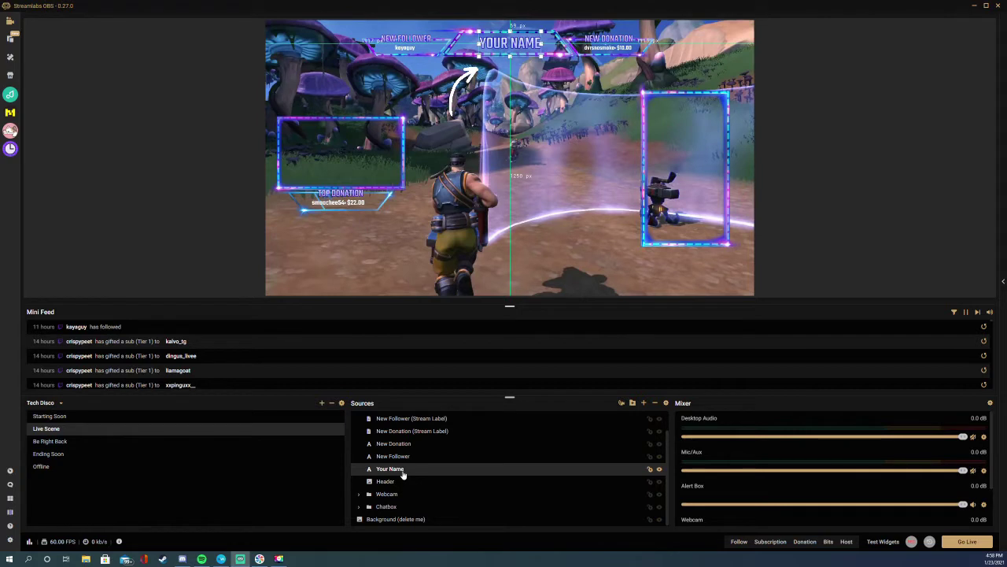
pyautogui.rightClick(408, 470)
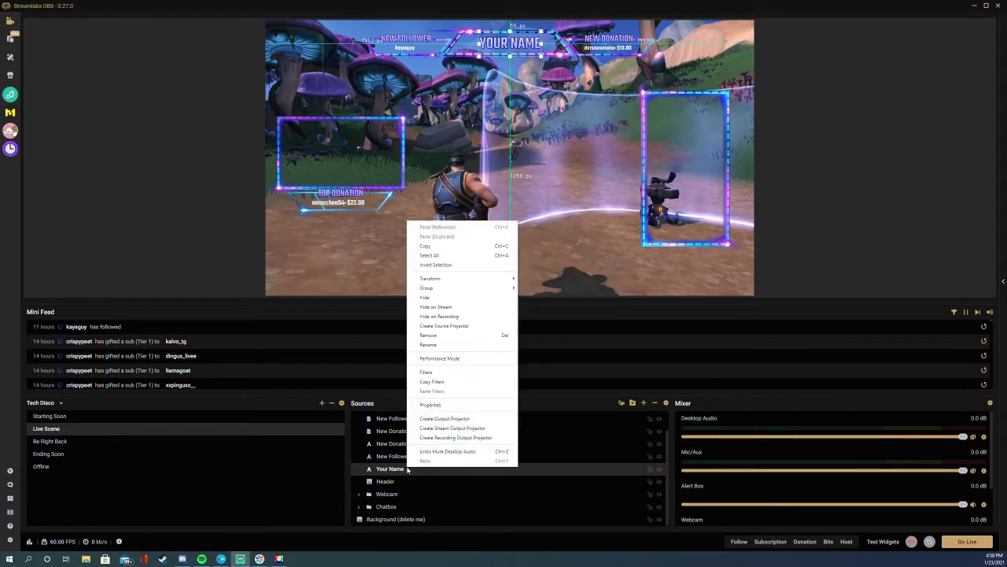
pyautogui.click(439, 405)
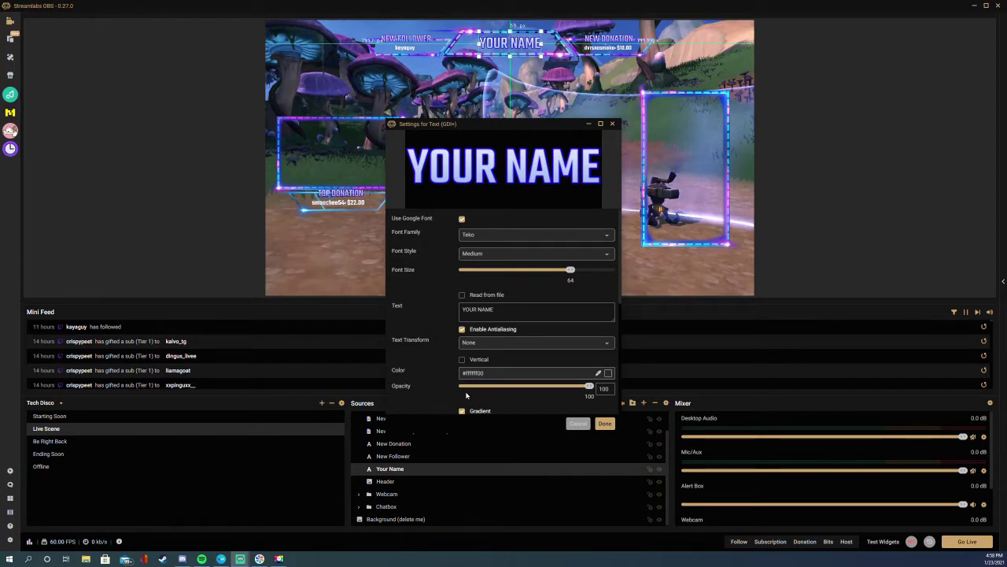
pyautogui.click(548, 309)
pyautogui.press('BackSpace')
pyautogui.press('BackSpace')
pyautogui.press('BackSpace')
pyautogui.press('BackSpace')
pyautogui.press('BackSpace')
pyautogui.press('BackSpace')
pyautogui.press('BackSpace')
pyautogui.press('BackSpace')
pyautogui.press('BackSpace')
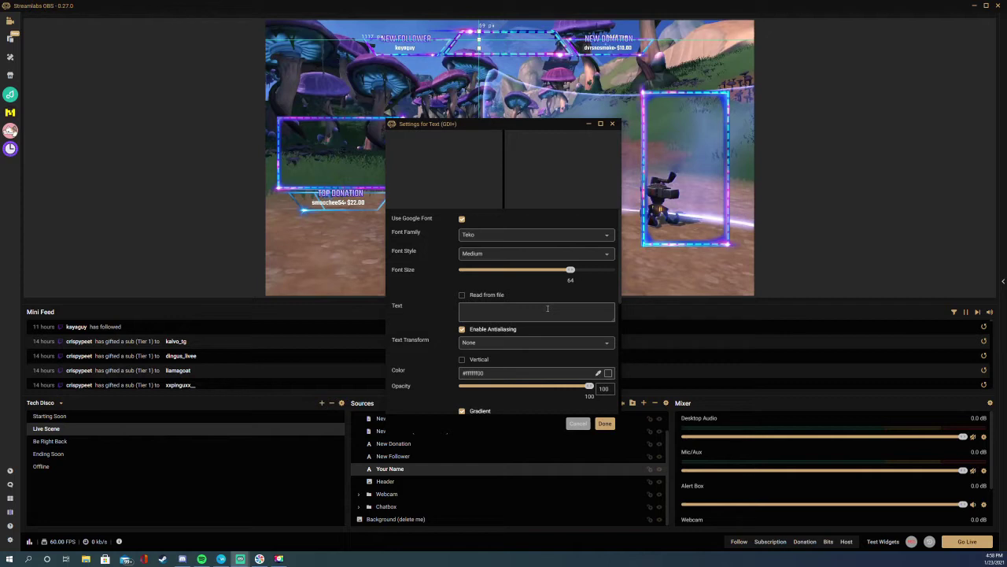
pyautogui.write('Ro')
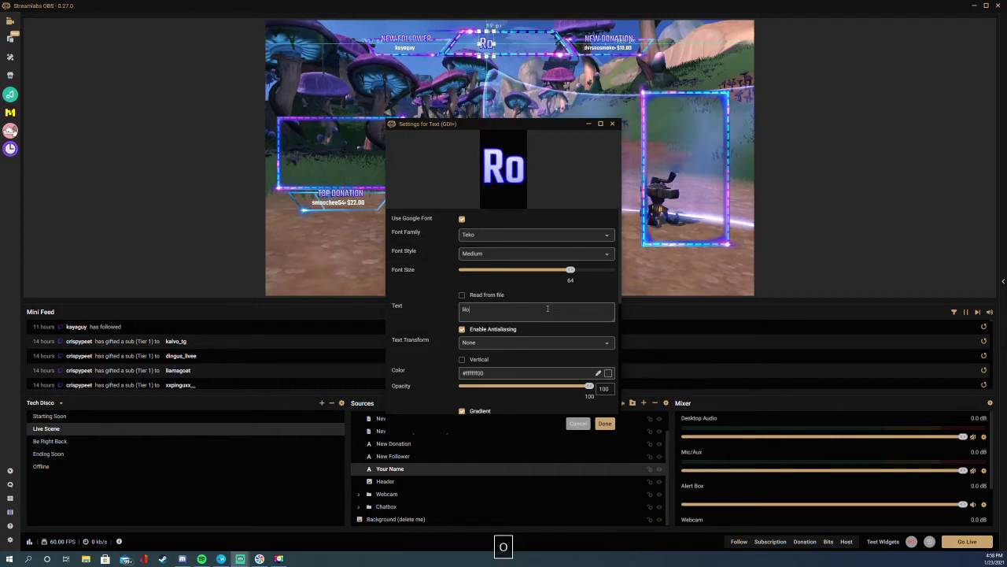
pyautogui.write('bskate303')
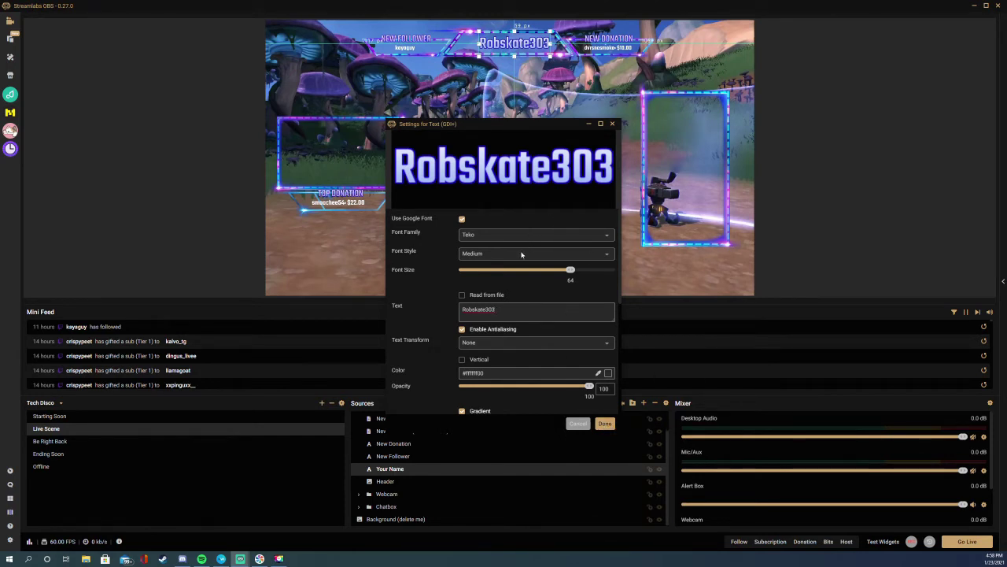
pyautogui.scroll(-5, 527, 284)
pyautogui.scroll(5, 548, 321)
pyautogui.click(606, 425)
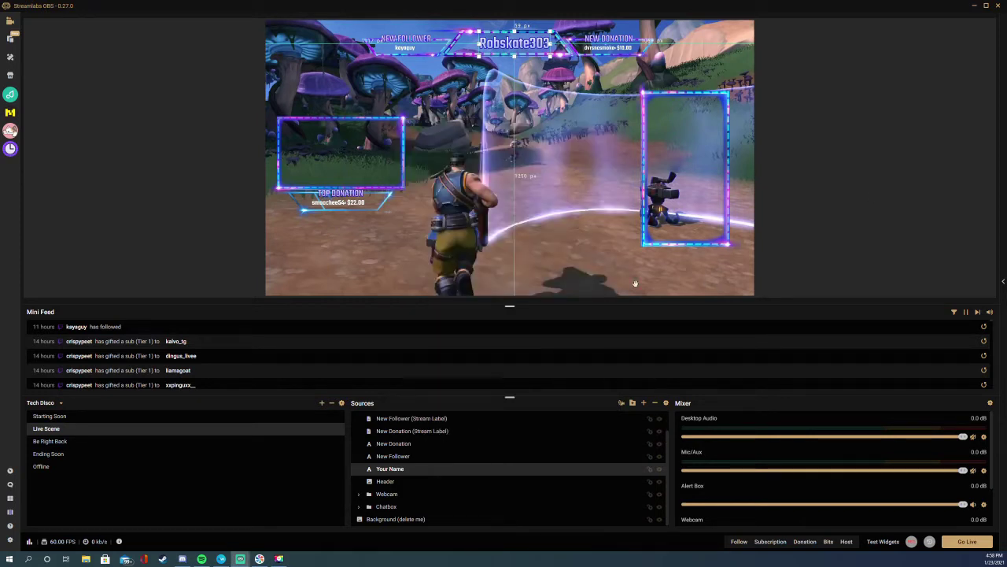
# Select the Webcam source group in the Live Scene and expand it to show the sources inside.
pyautogui.click(579, 269)
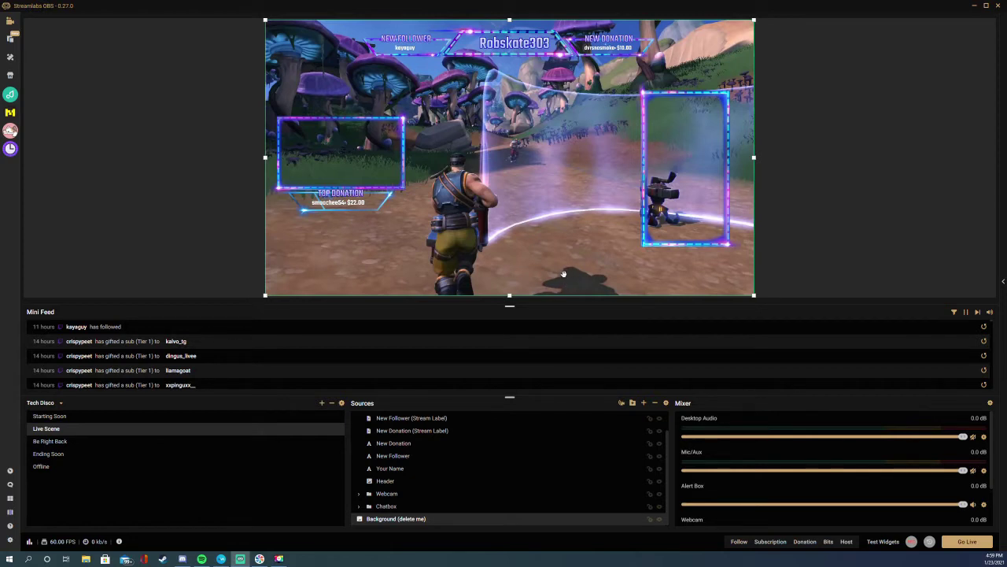
pyautogui.click(401, 497)
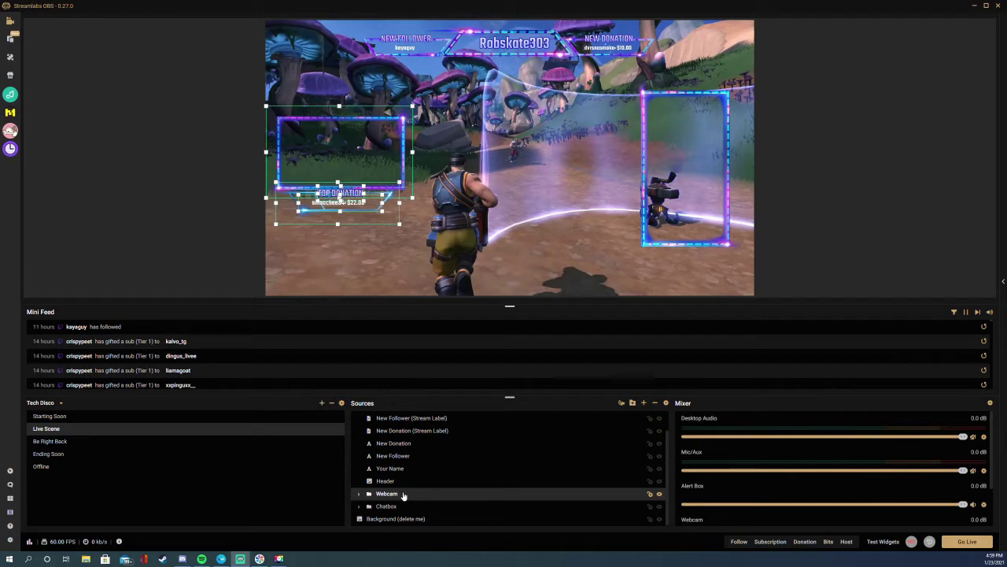
pyautogui.rightClick(403, 494)
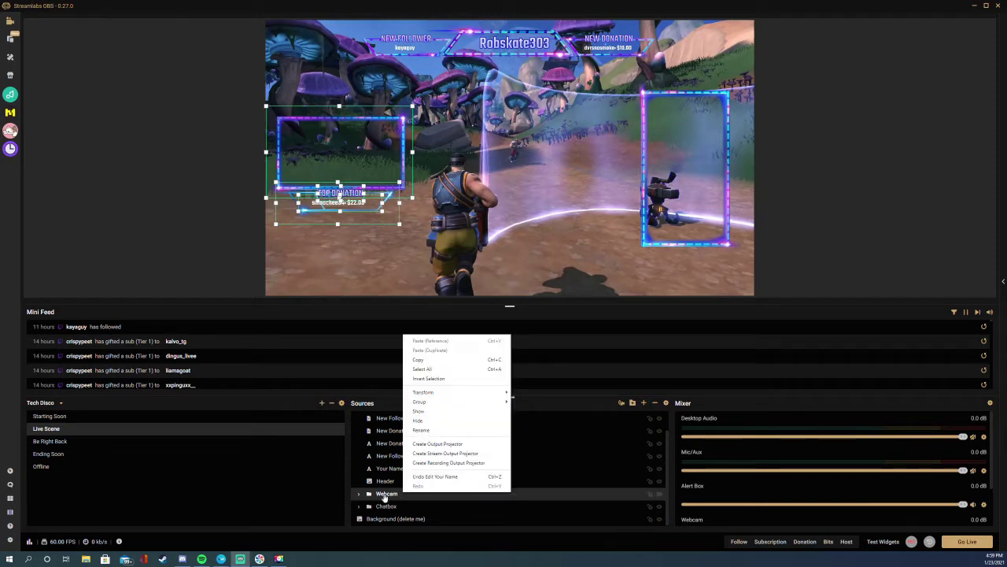
pyautogui.click(383, 496)
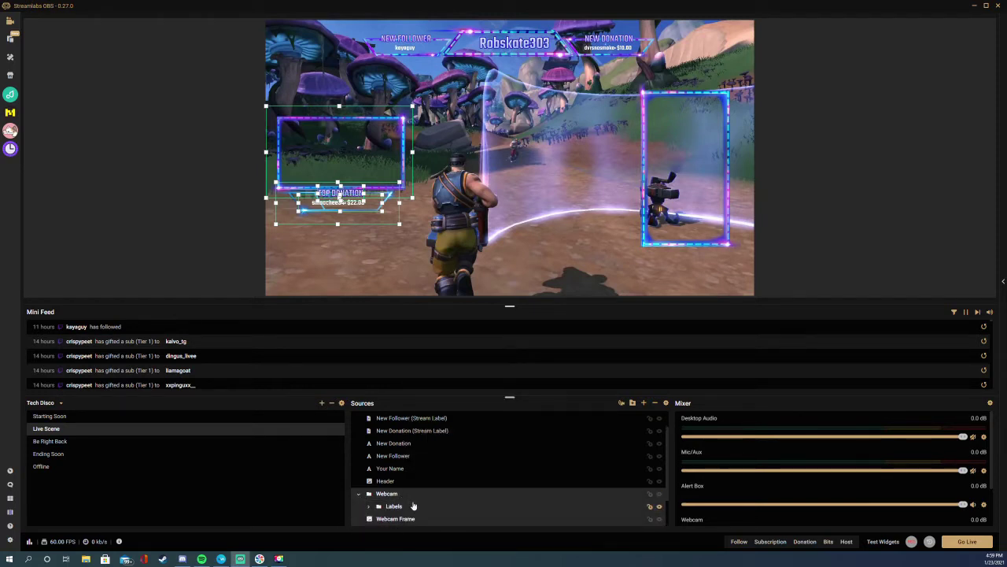
pyautogui.doubleClick(409, 496)
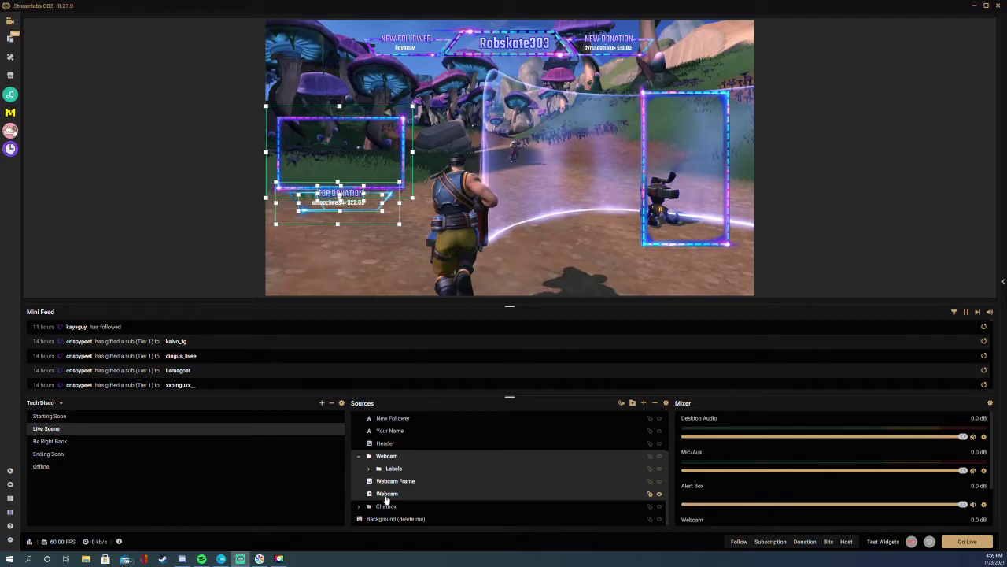
# Set the capture device of the Webcam source inside the Webcam group to Razer Kiyo.
pyautogui.click(390, 496)
pyautogui.rightClick(394, 496)
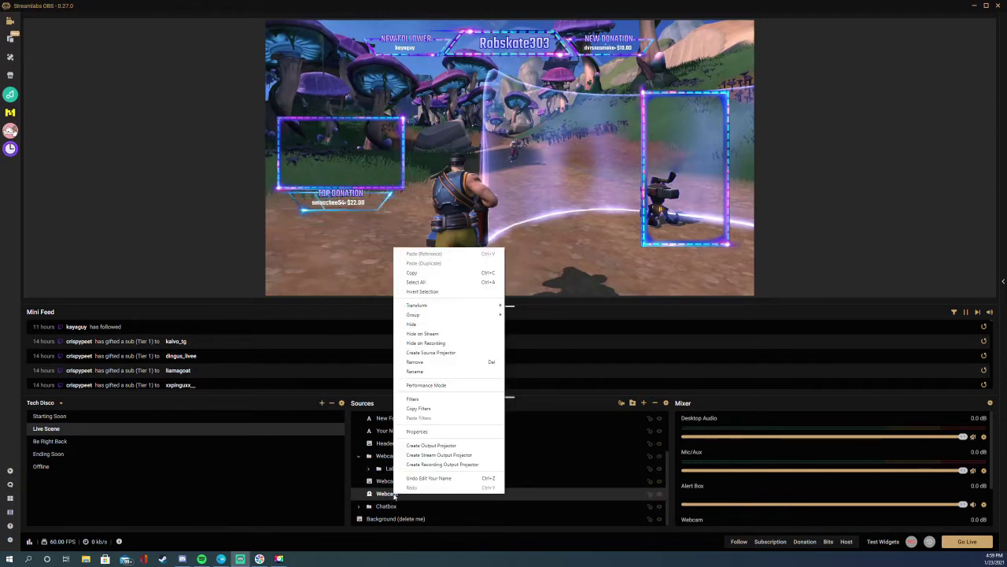
pyautogui.click(436, 432)
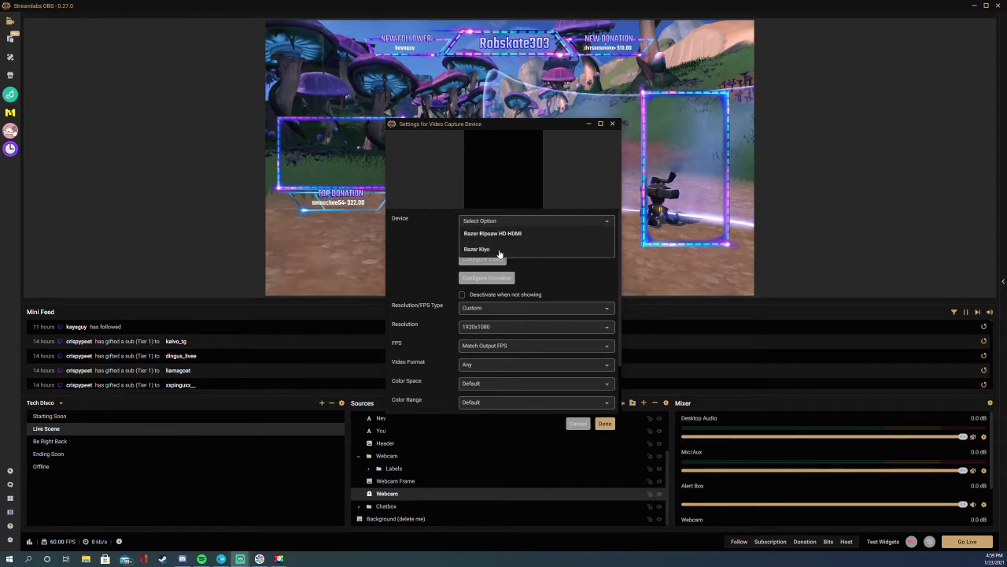
pyautogui.click(499, 253)
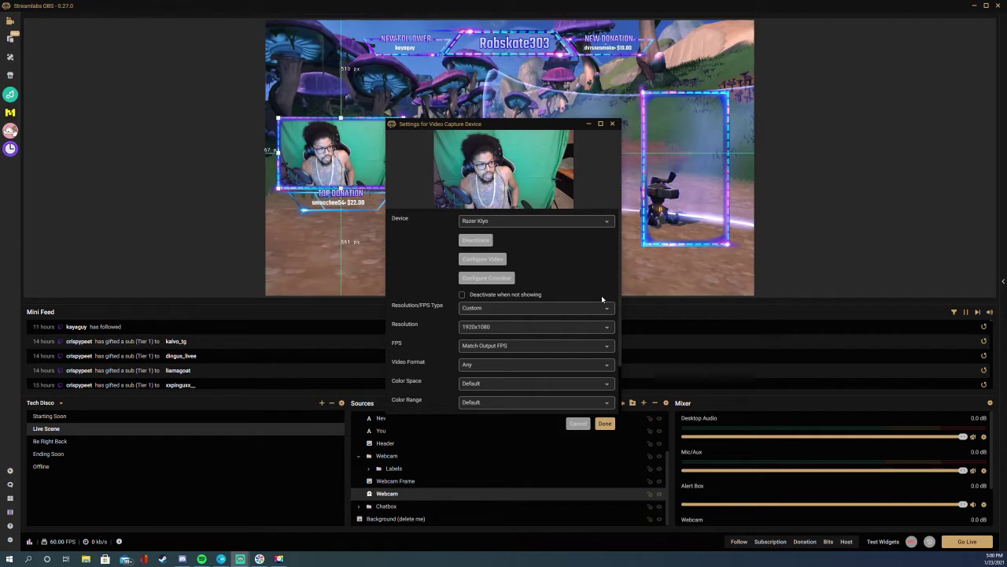
# Accept the webcam's capture settings and collapse the Webcam and Header source groups.
pyautogui.click(605, 425)
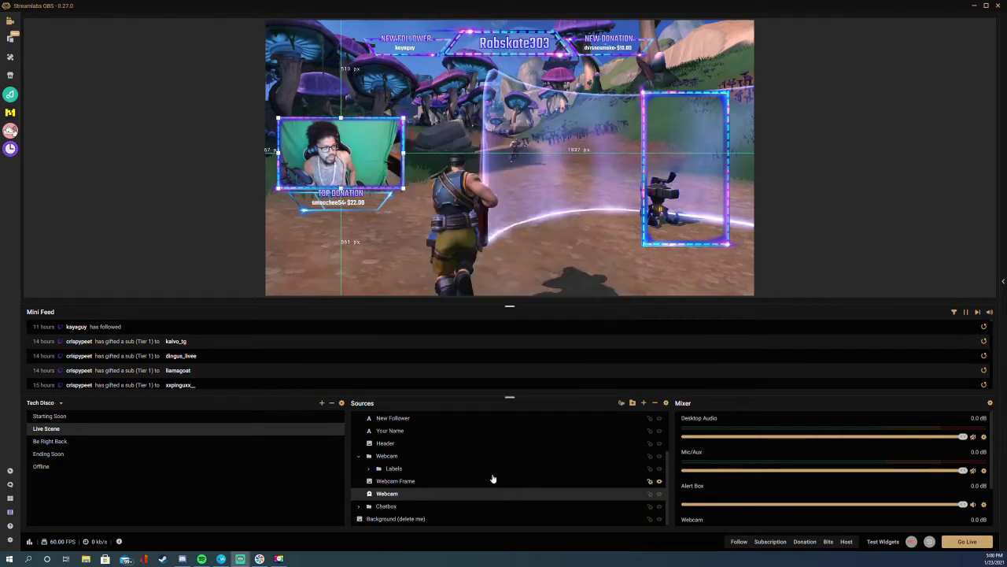
pyautogui.click(128, 254)
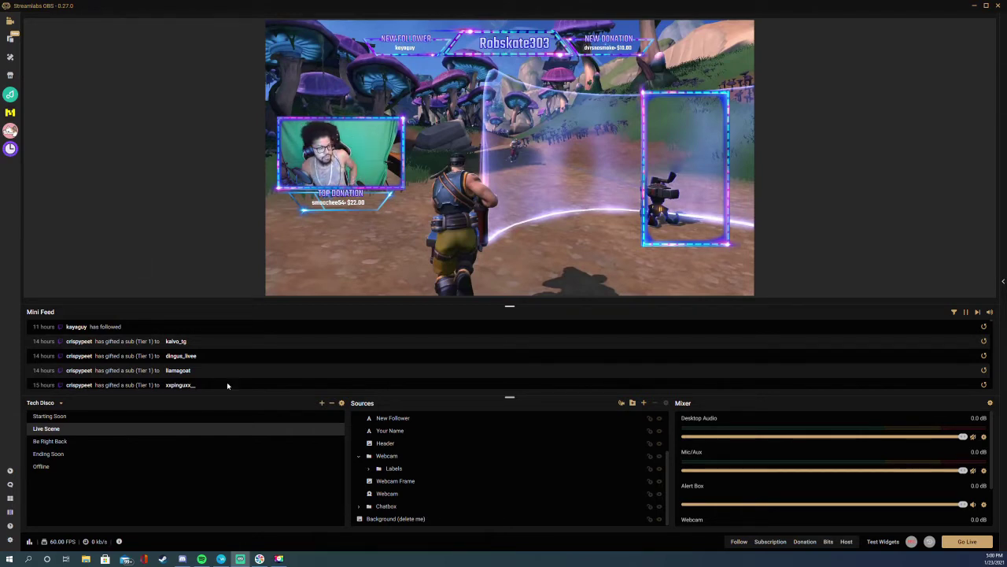
pyautogui.click(360, 457)
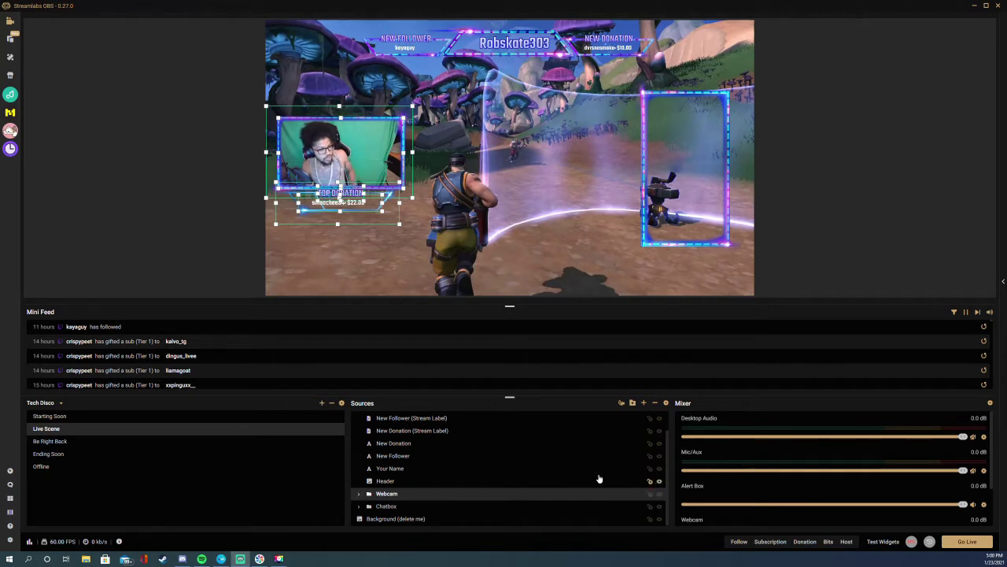
pyautogui.scroll(2, 585, 486)
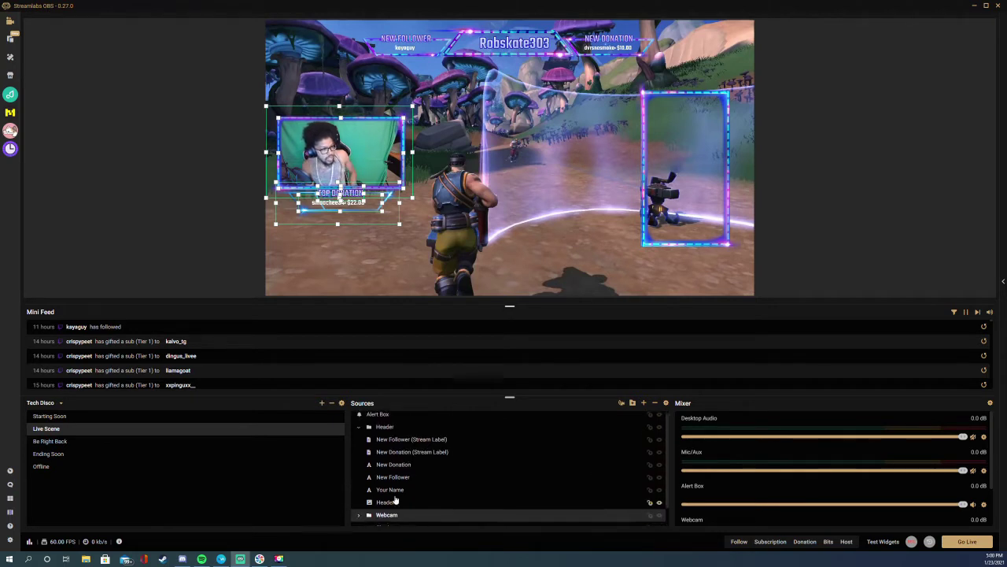
pyautogui.click(359, 431)
pyautogui.click(359, 431)
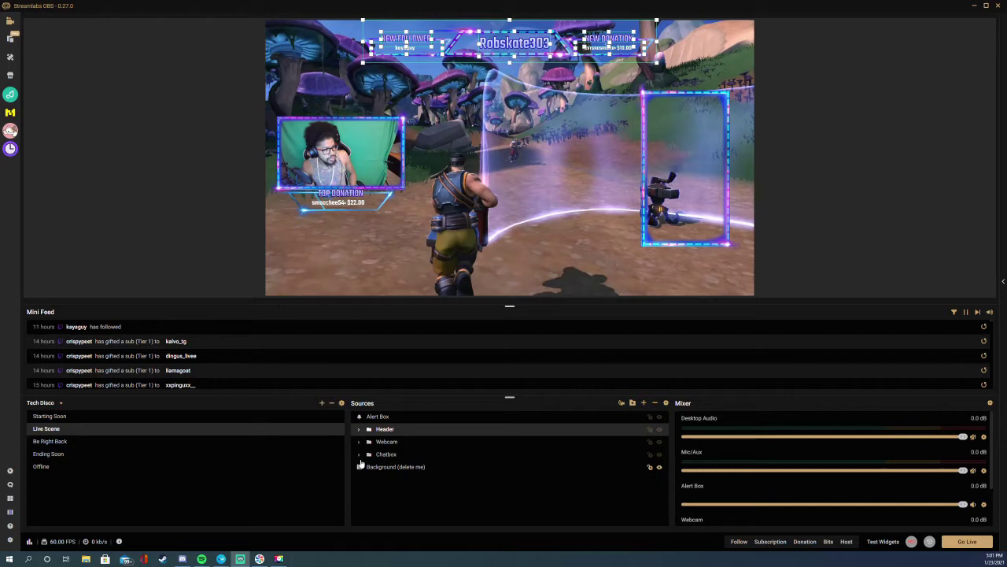
# Expand the Chatbox source group in the Live Scene and select the Chat Box source inside it.
pyautogui.click(380, 459)
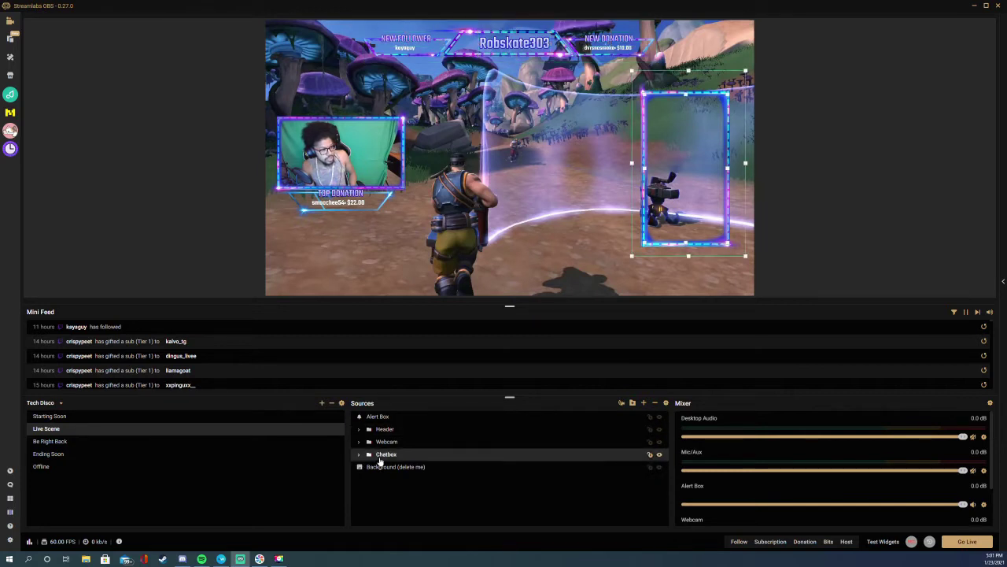
pyautogui.click(359, 457)
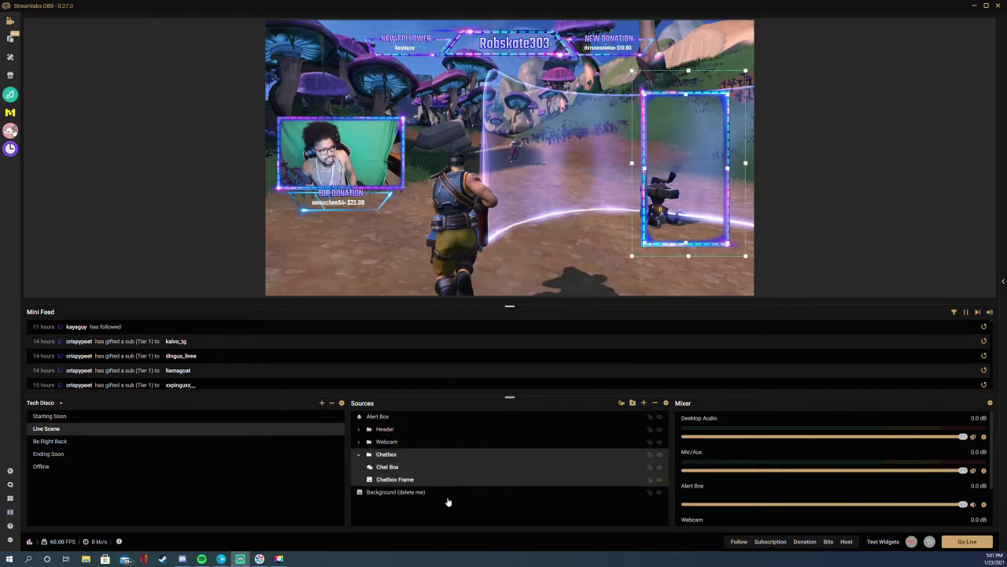
pyautogui.click(401, 470)
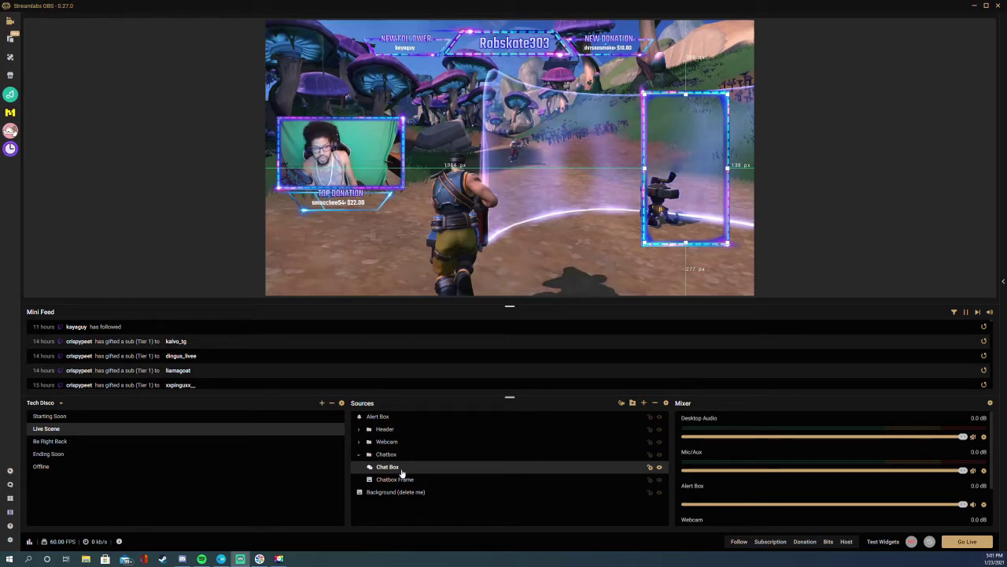
# Show the stream chat and send the message "test" to check the on-screen chat box.
pyautogui.click(1003, 282)
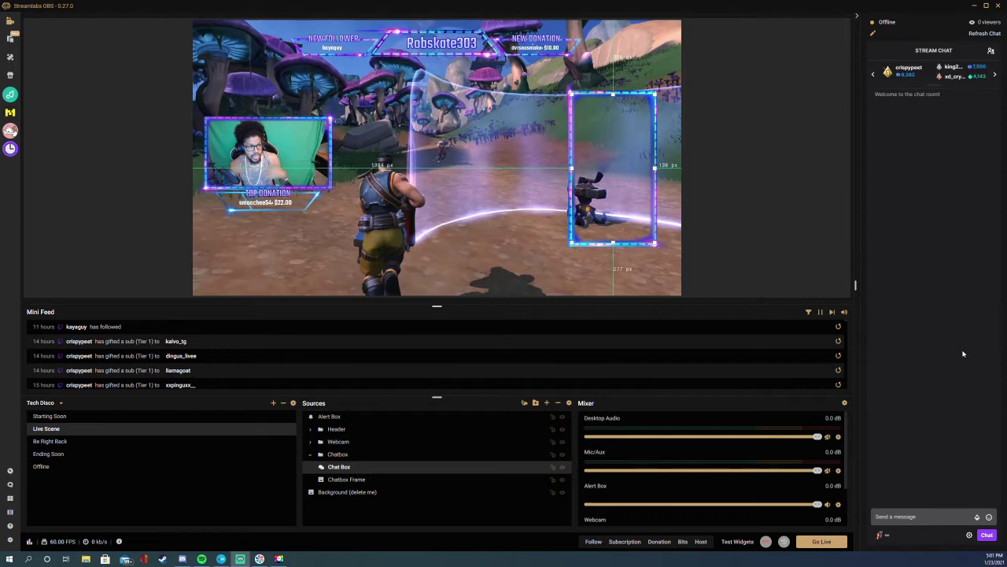
pyautogui.click(912, 516)
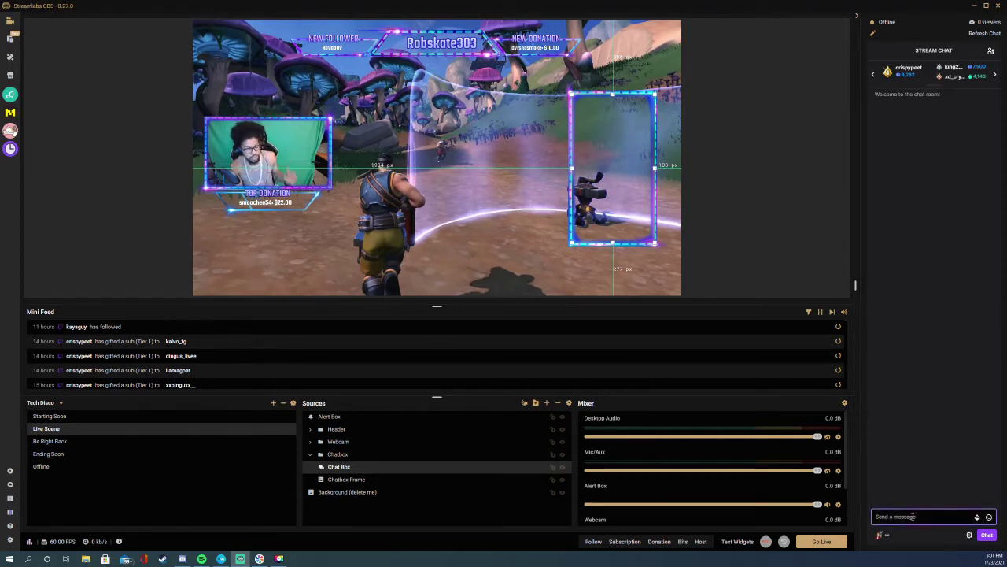
pyautogui.write('test')
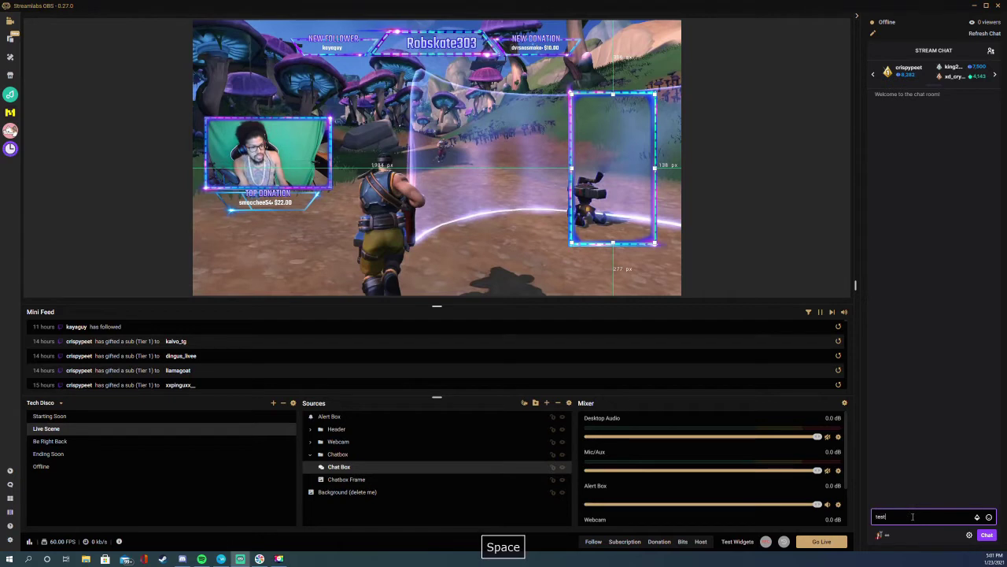
pyautogui.click(987, 535)
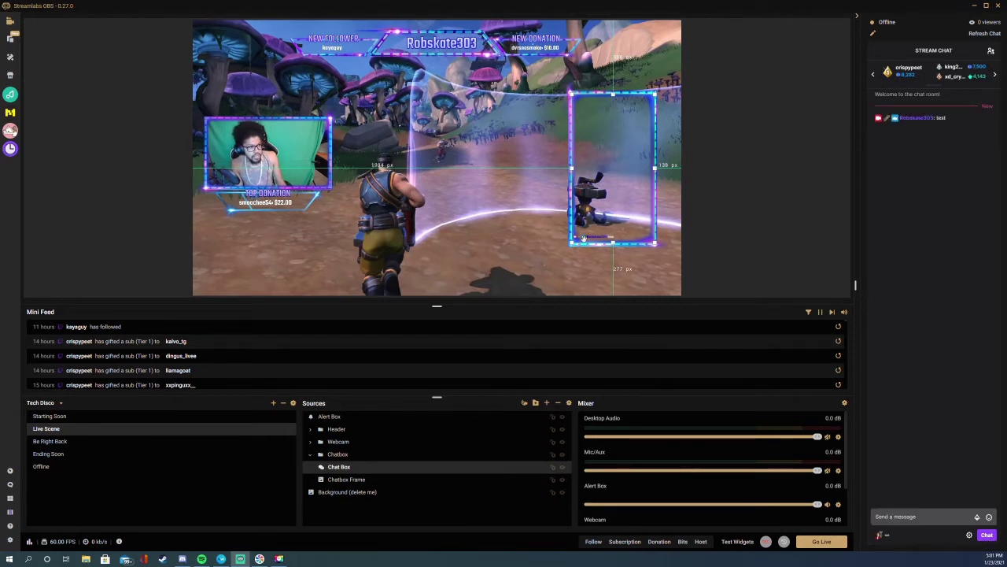
pyautogui.click(764, 231)
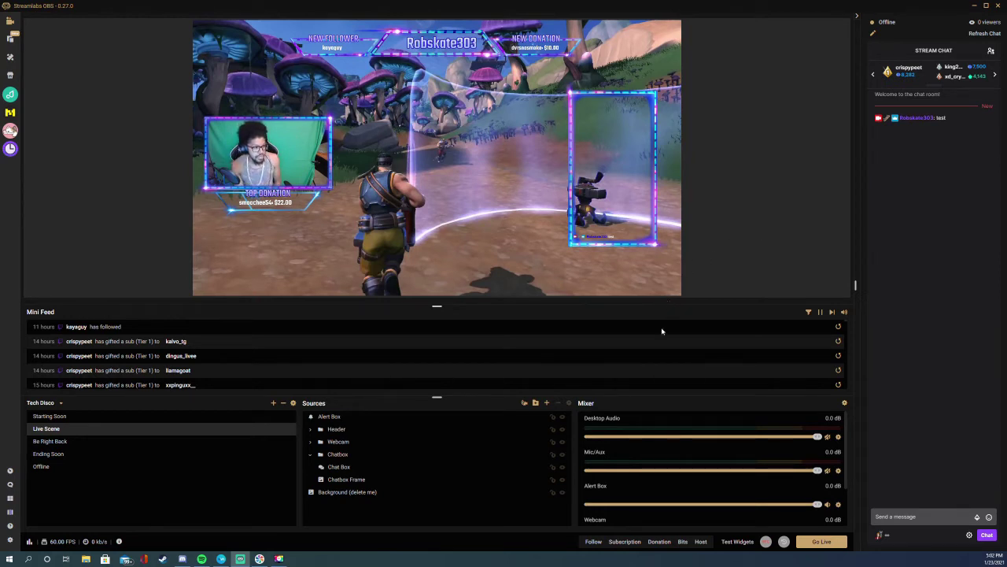
# Open the properties of the Chat Box source in the Chatbox group.
pyautogui.click(348, 468)
pyautogui.rightClick(348, 469)
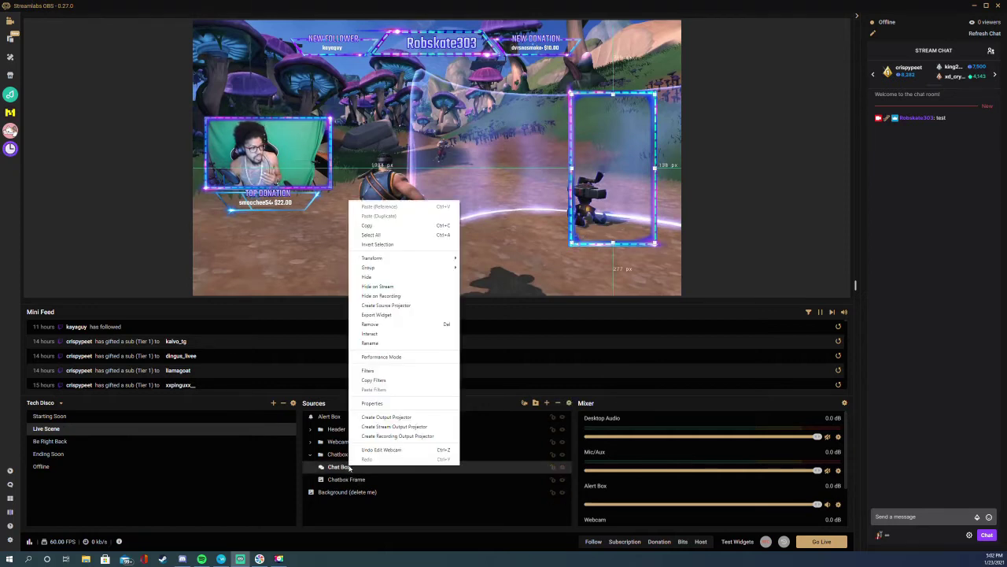
pyautogui.click(373, 403)
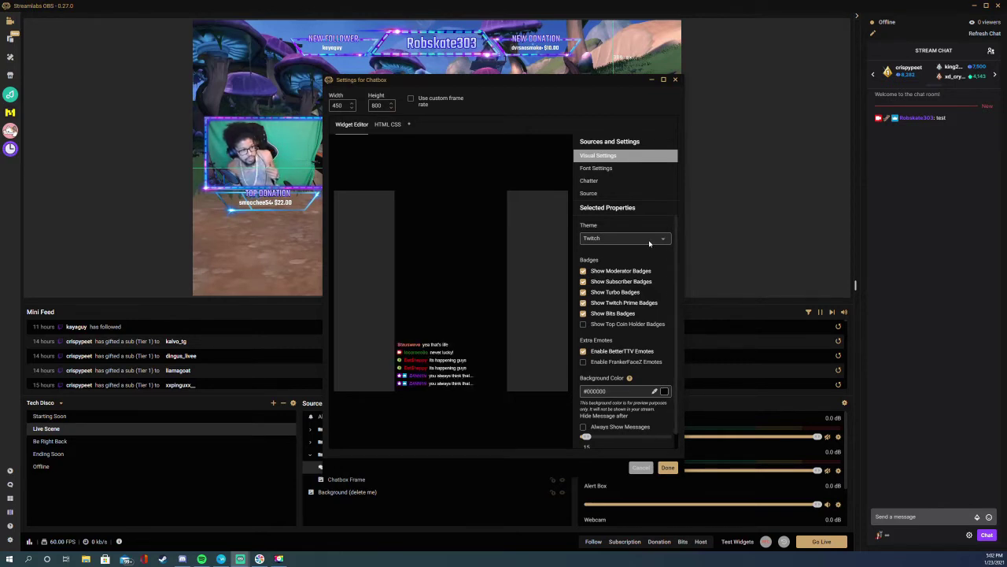
# Try the Clean theme for the chat box and set the theme back to Twitch.
pyautogui.click(649, 240)
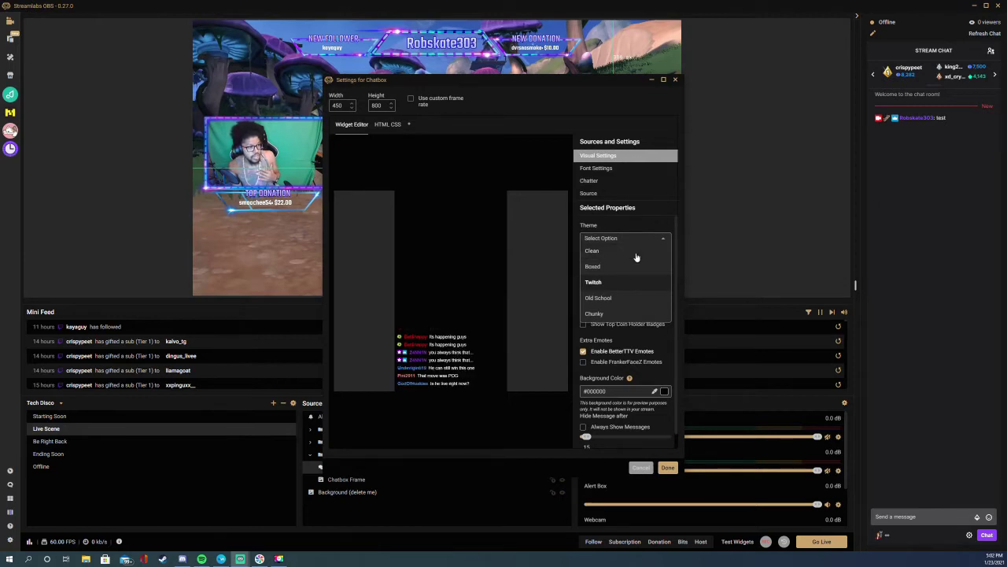
pyautogui.click(637, 253)
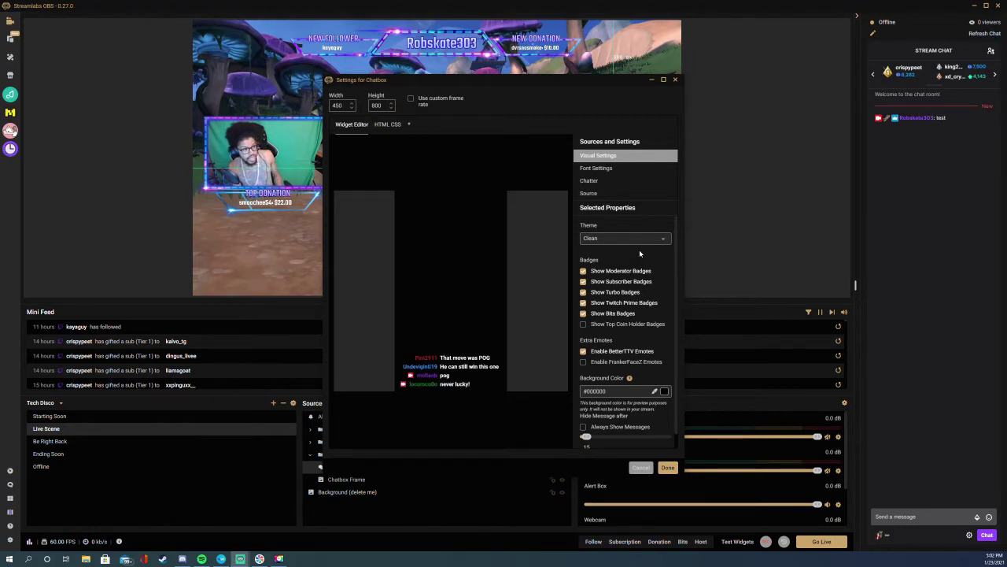
pyautogui.click(647, 237)
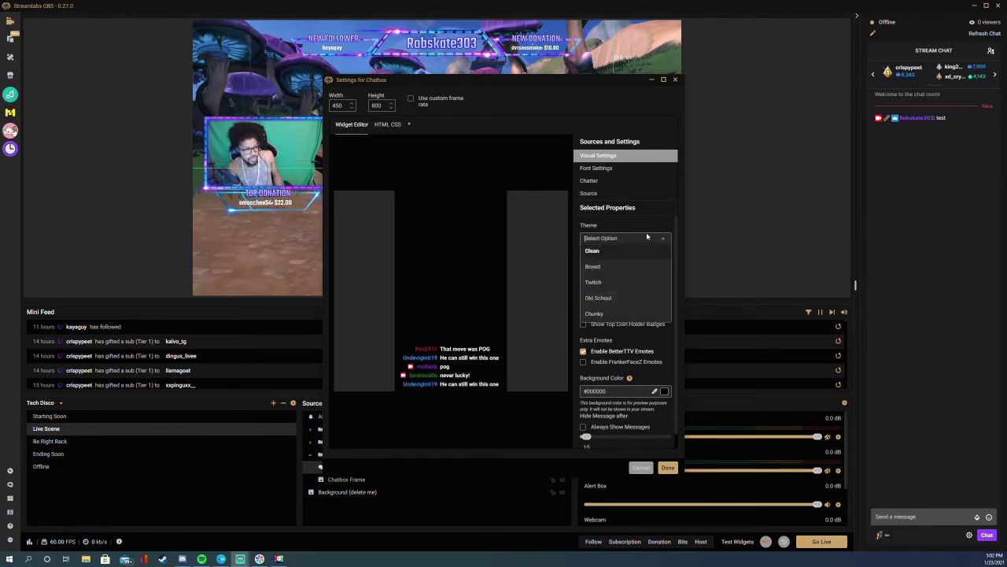
pyautogui.click(614, 284)
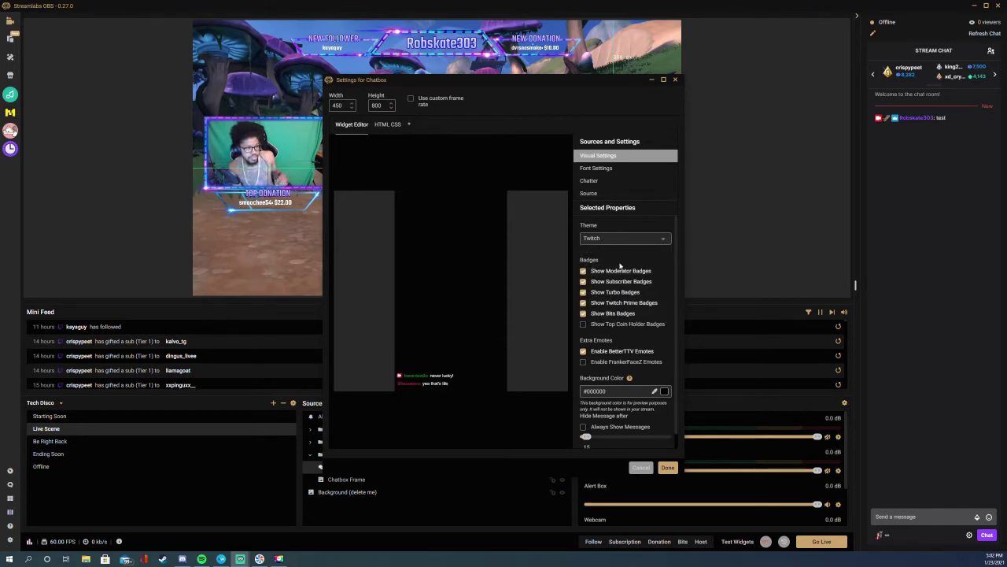
pyautogui.click(629, 237)
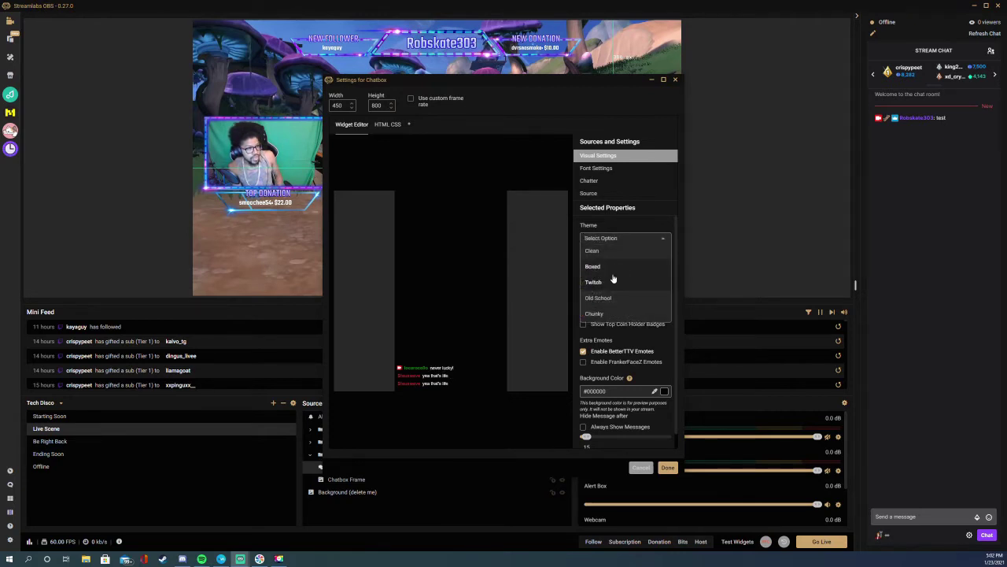
pyautogui.scroll(-1, 630, 314)
pyautogui.scroll(1, 630, 311)
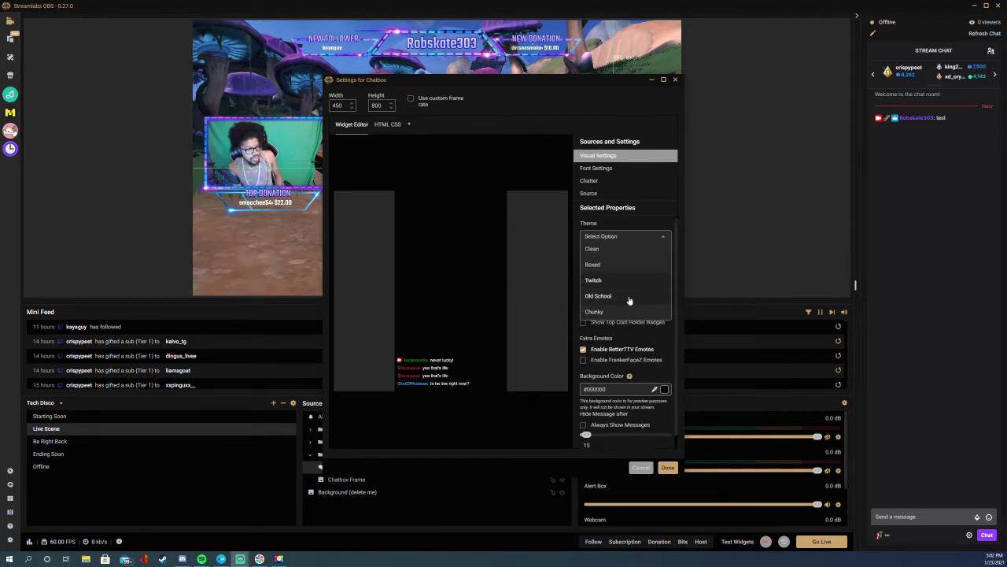
pyautogui.click(632, 283)
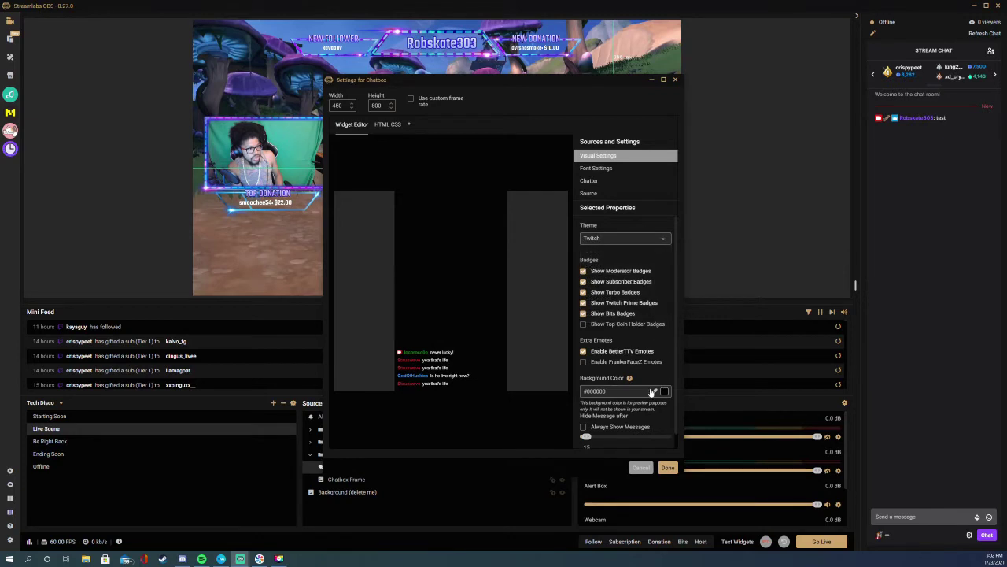
# View the chat box's font settings, close its properties and deselect the source.
pyautogui.click(614, 173)
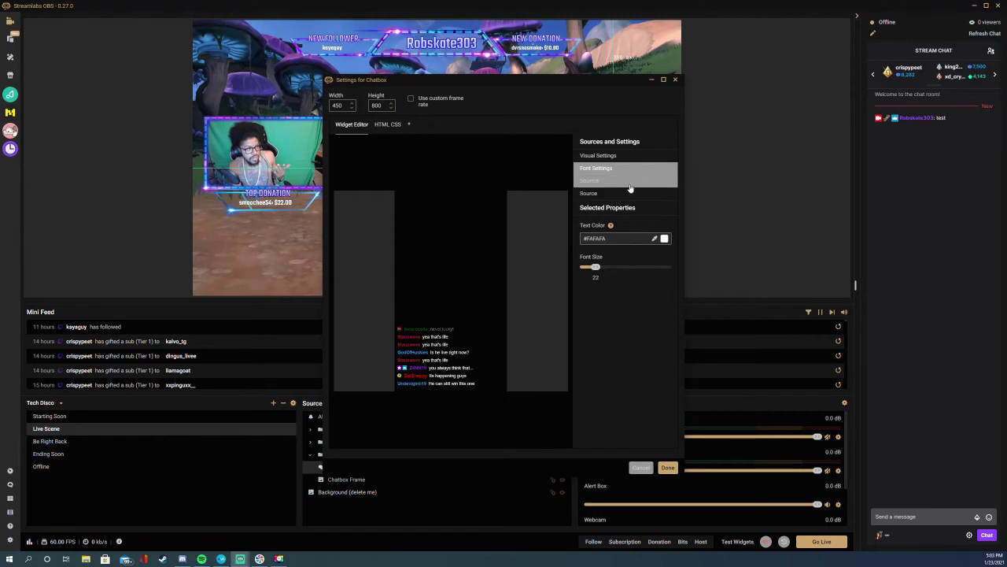
pyautogui.click(666, 470)
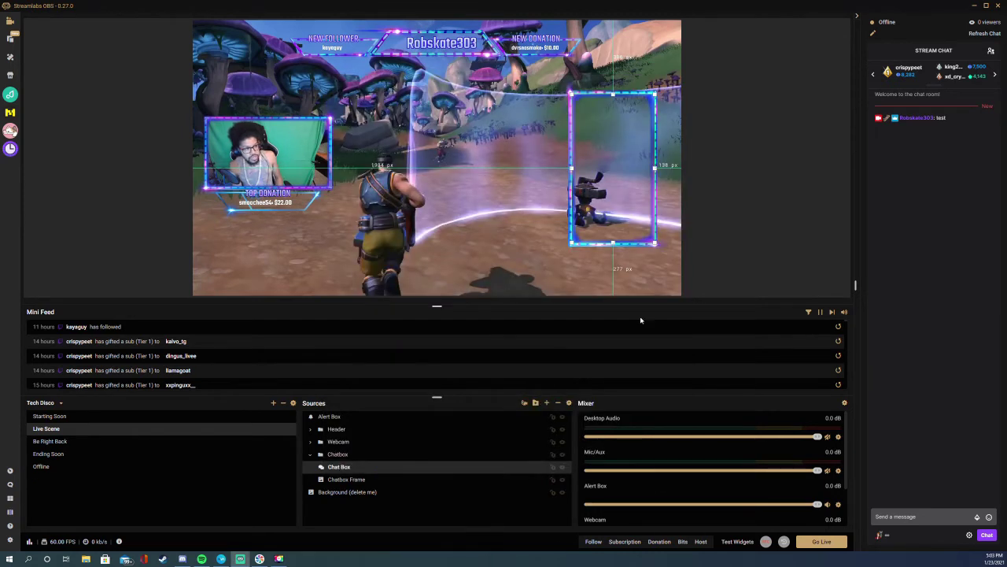
pyautogui.click(735, 260)
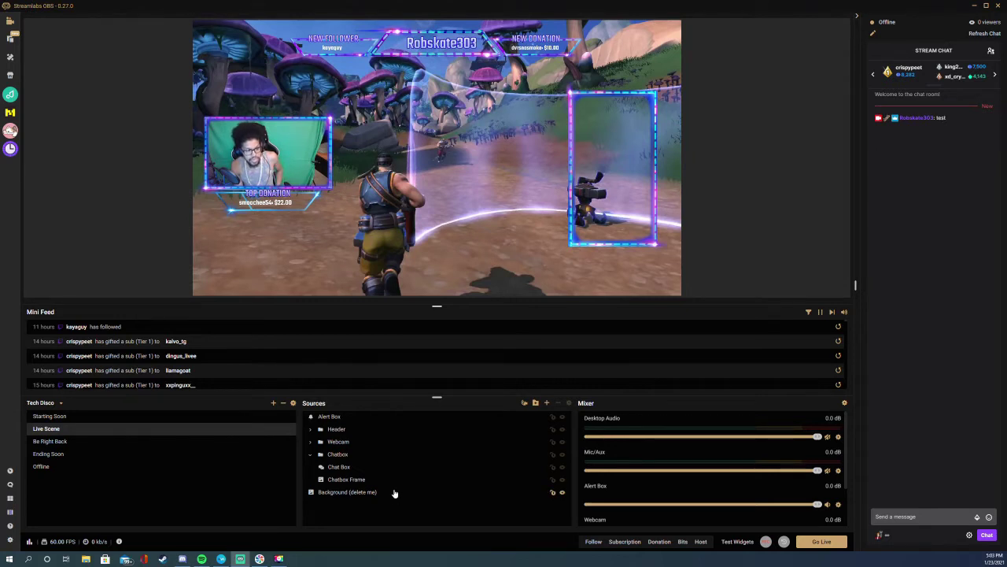
# Remove the "Background (delete me)" source from the Live Scene.
pyautogui.click(340, 498)
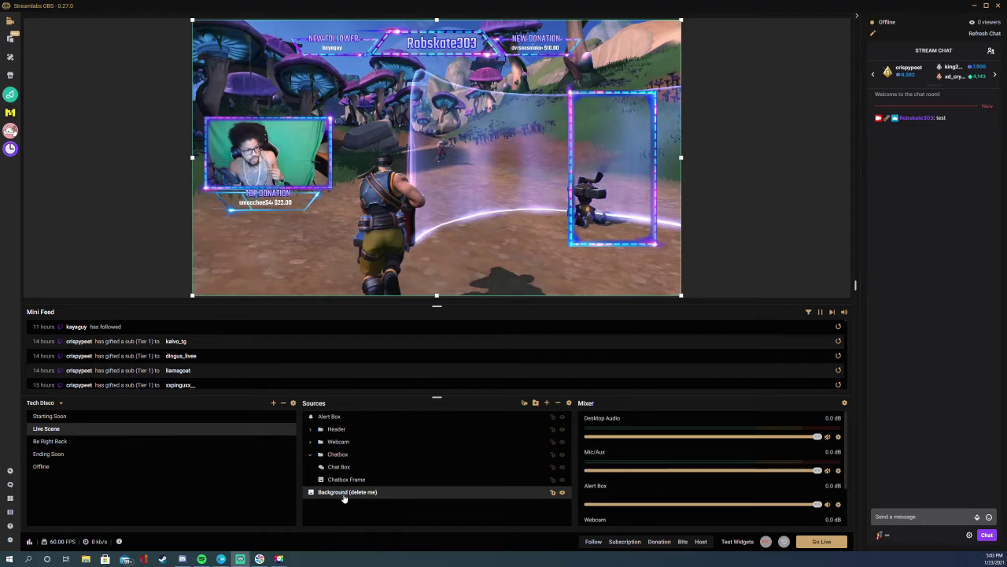
pyautogui.rightClick(392, 493)
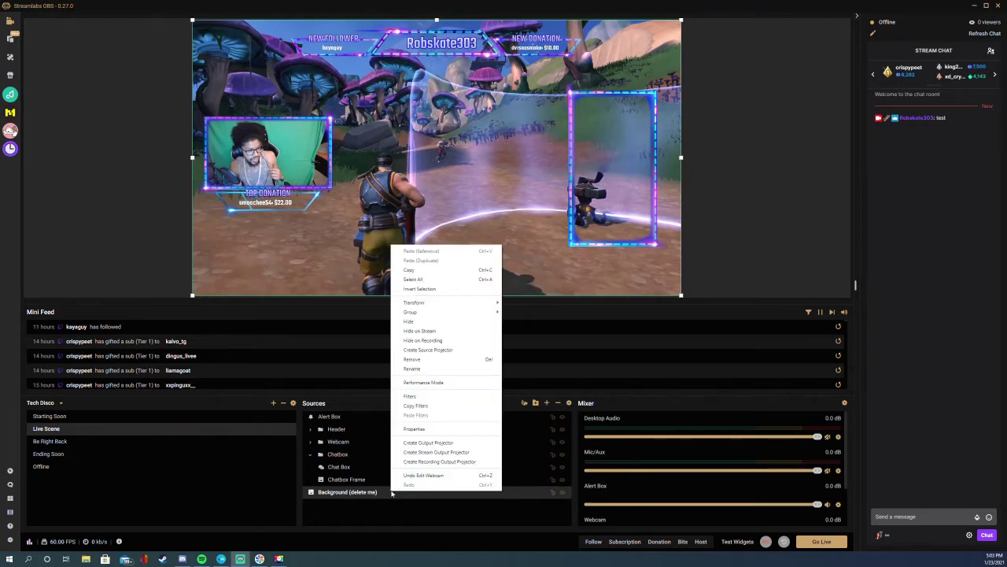
pyautogui.click(440, 364)
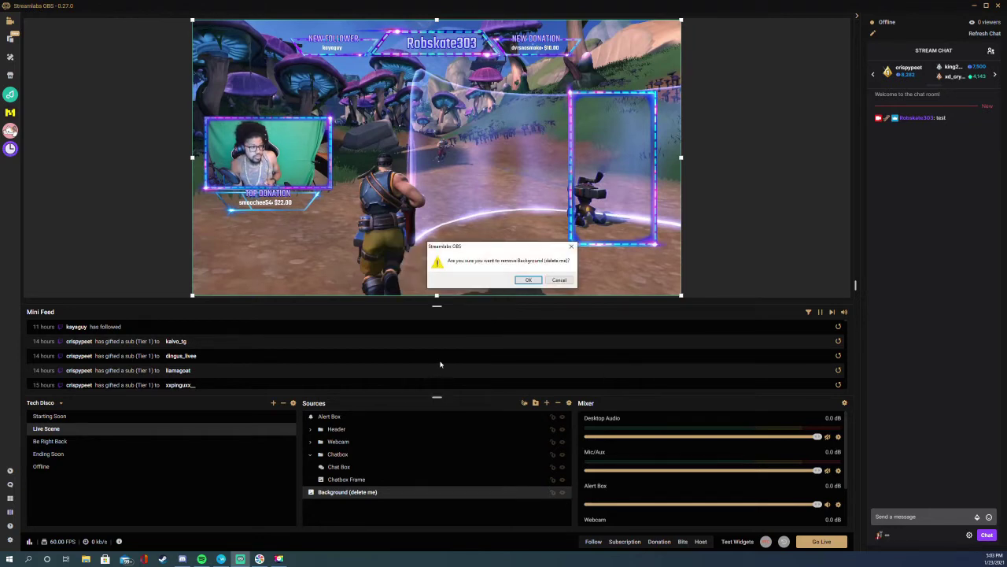
pyautogui.click(528, 279)
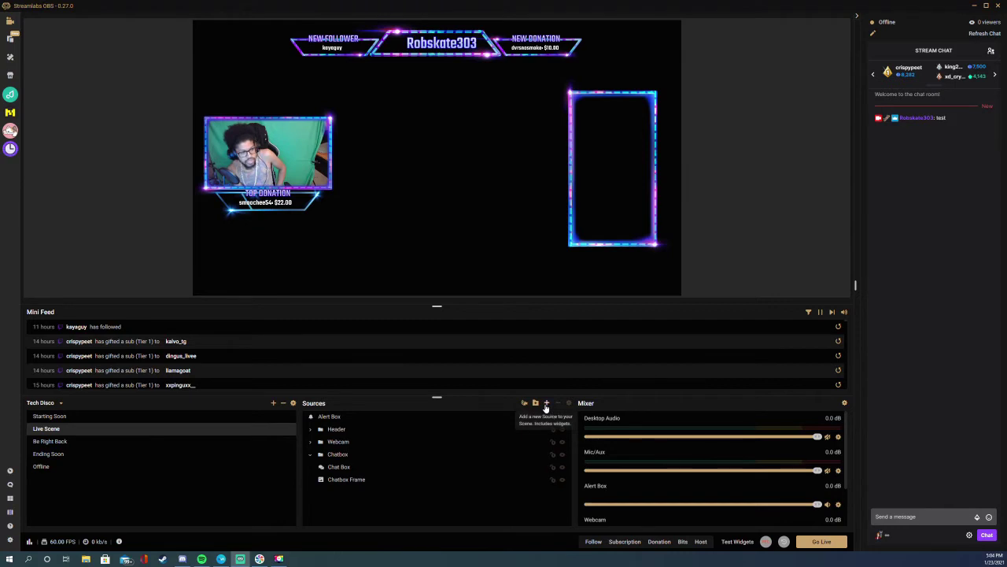
# Add a Game Capture source in Auto mode to the Live Scene and move it below all the other sources.
pyautogui.click(546, 403)
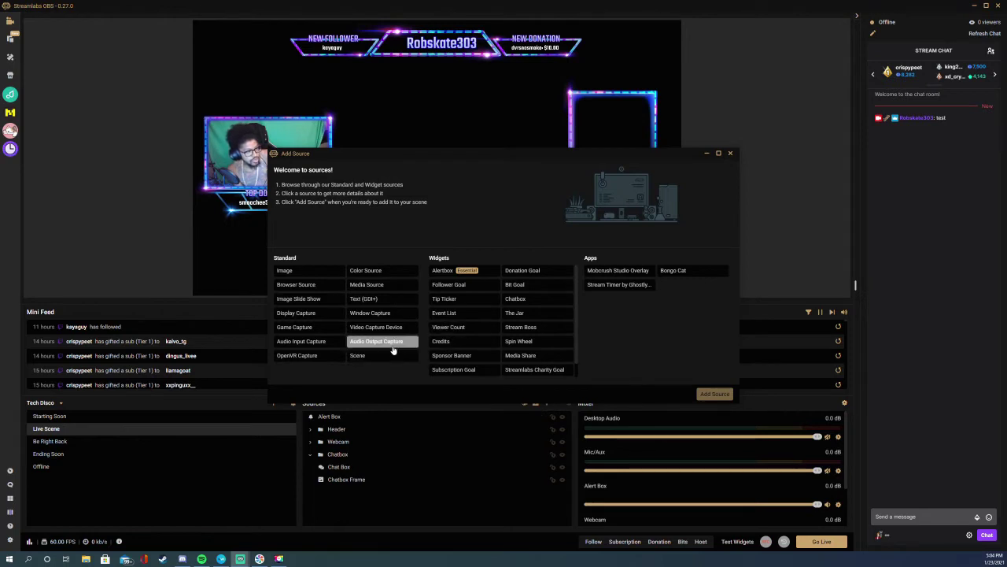
pyautogui.click(329, 334)
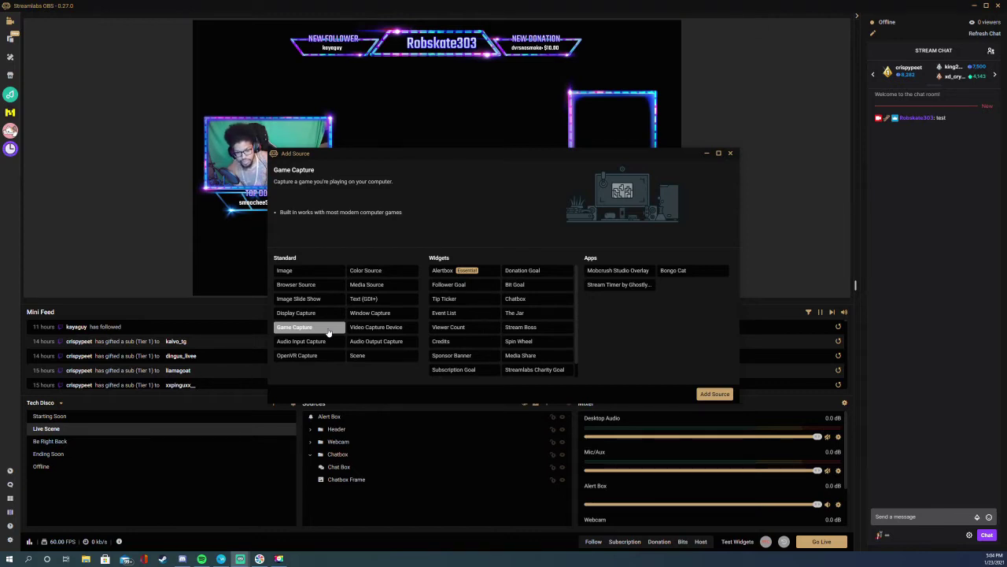
pyautogui.click(714, 393)
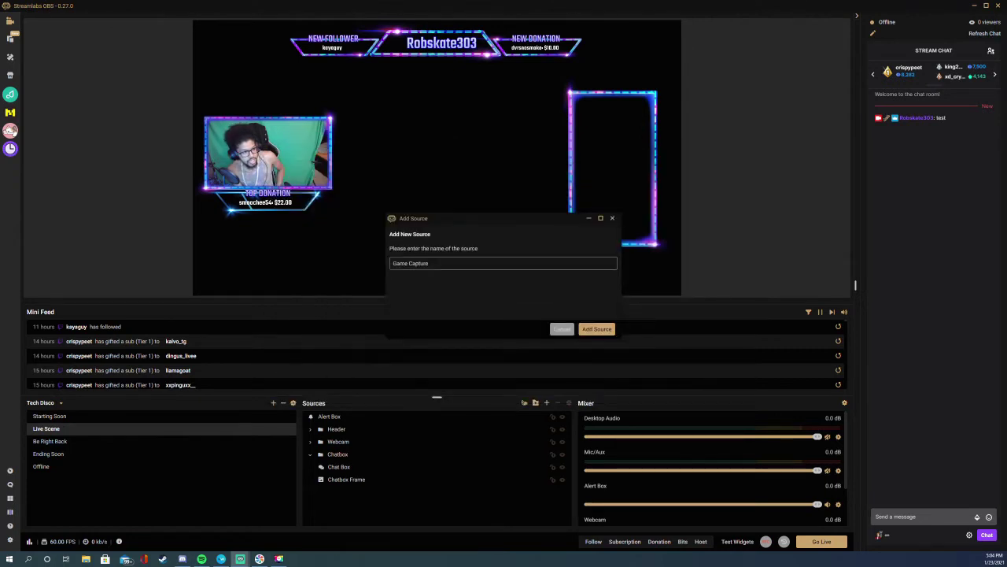
pyautogui.click(586, 331)
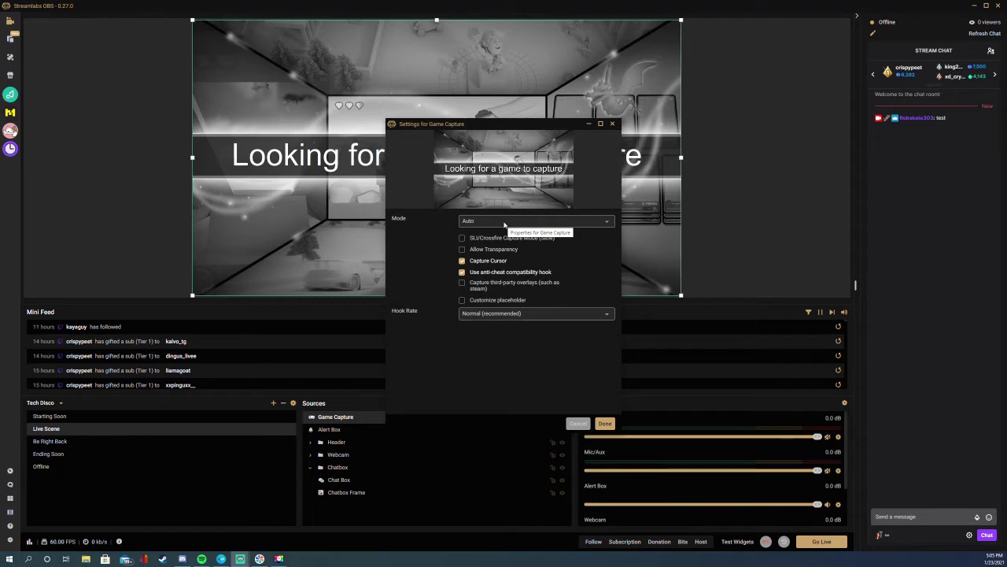
pyautogui.click(605, 424)
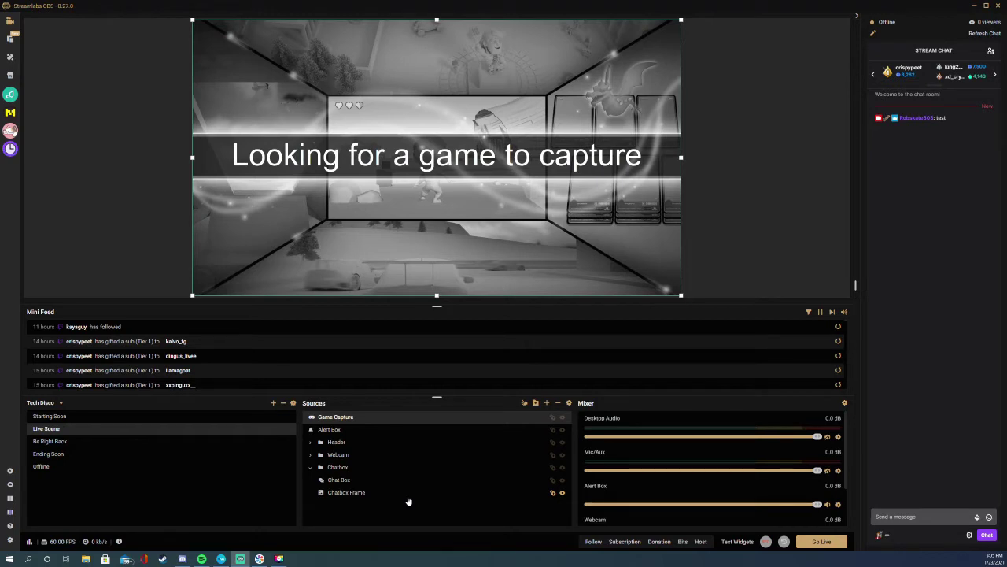
pyautogui.moveTo(378, 420); pyautogui.dragTo(328, 505)
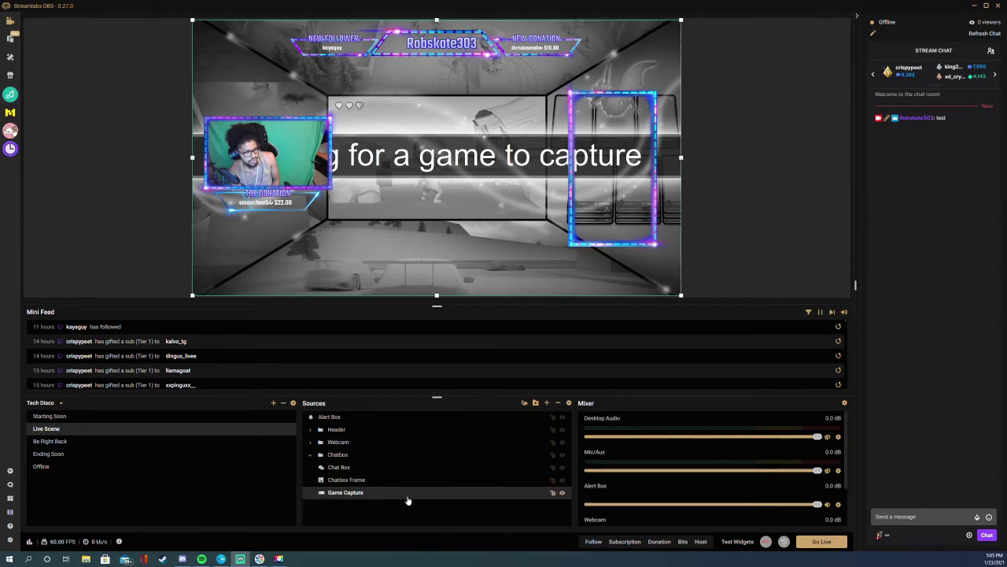
# Start adding a Video Capture Device source to the Live Scene.
pyautogui.click(82, 178)
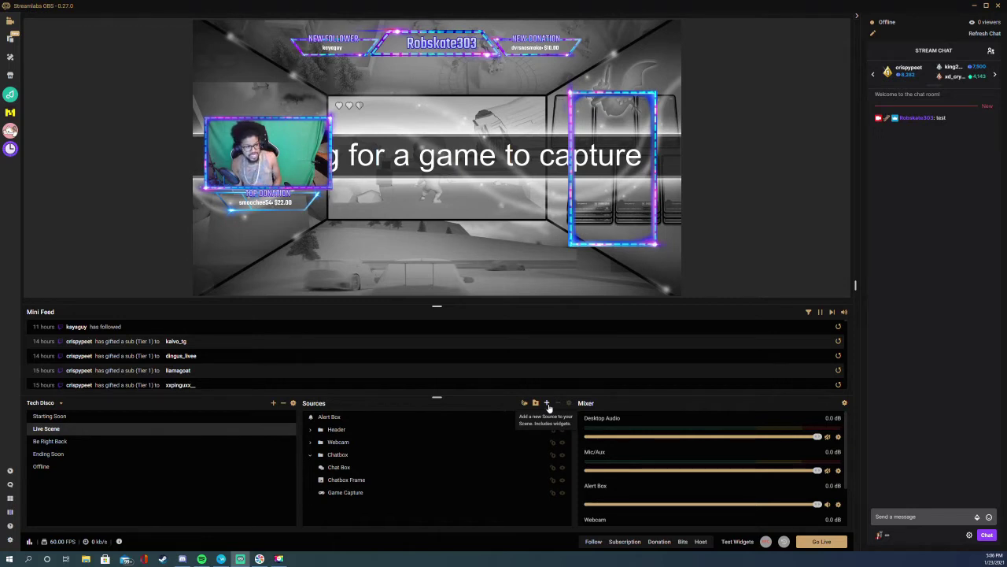
pyautogui.click(548, 404)
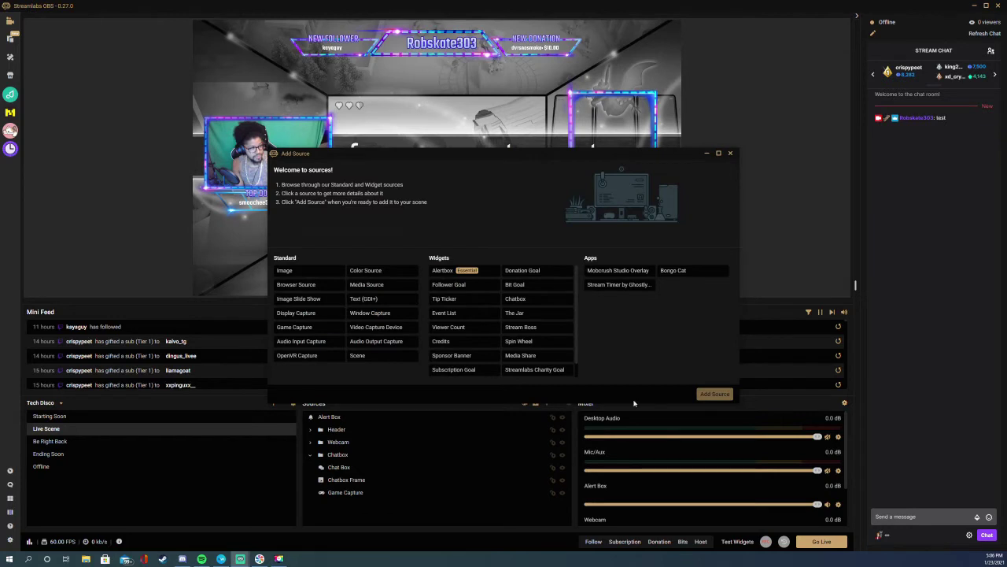
pyautogui.click(386, 331)
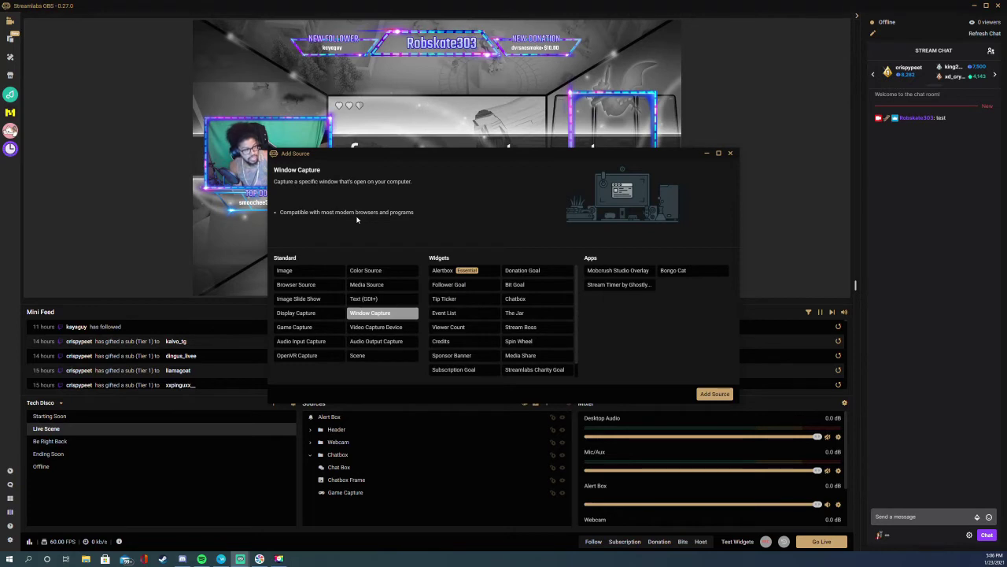
pyautogui.click(376, 335)
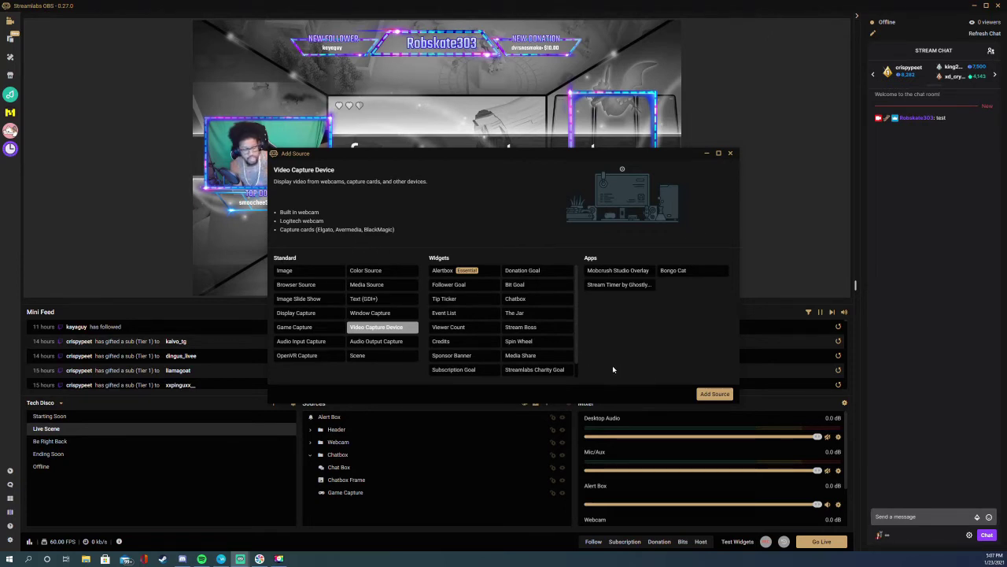
pyautogui.click(715, 393)
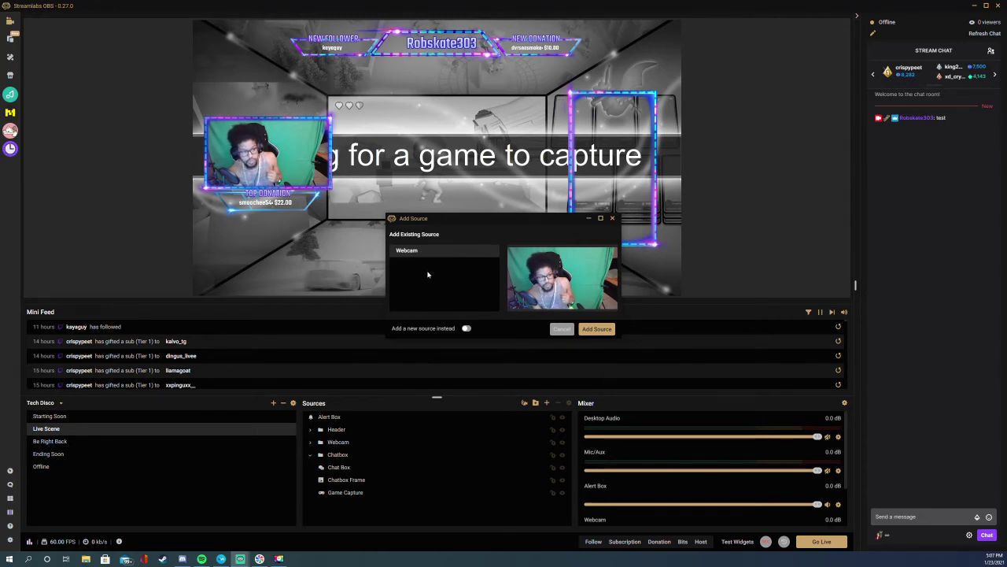
# Create it as a new source named "Razer capture card" instead of reusing the existing webcam source.
pyautogui.click(465, 329)
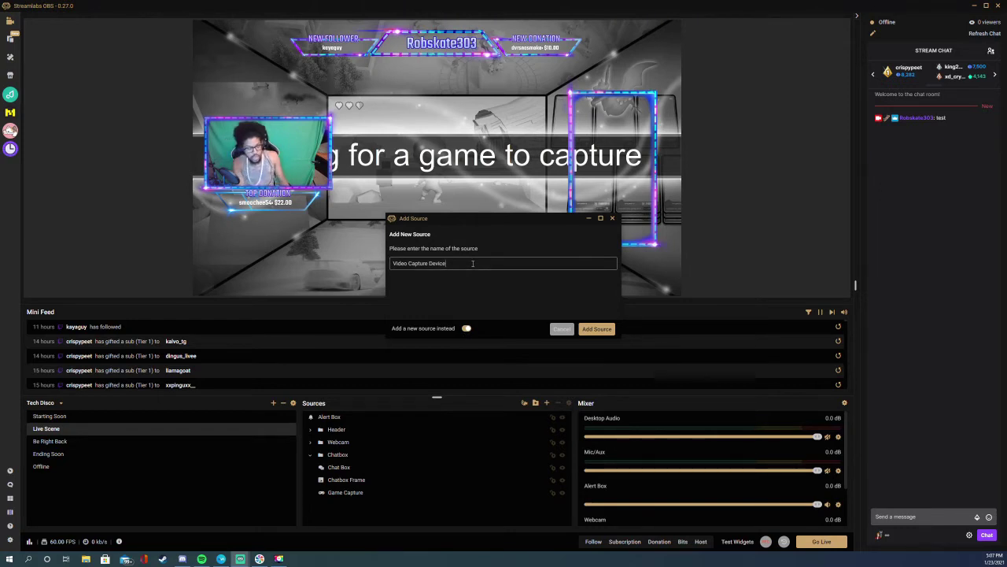
pyautogui.press('BackSpace')
pyautogui.press('BackSpace')
pyautogui.press('BackSpace')
pyautogui.press('BackSpace')
pyautogui.press('BackSpace')
pyautogui.press('BackSpace')
pyautogui.press('BackSpace')
pyautogui.press('BackSpace')
pyautogui.press('BackSpace')
pyautogui.press('BackSpace')
pyautogui.press('BackSpace')
pyautogui.press('BackSpace')
pyautogui.press('BackSpace')
pyautogui.press('BackSpace')
pyautogui.press('BackSpace')
pyautogui.press('BackSpace')
pyautogui.press('BackSpace')
pyautogui.press('BackSpace')
pyautogui.press('BackSpace')
pyautogui.press('BackSpace')
pyautogui.write('Razer ')
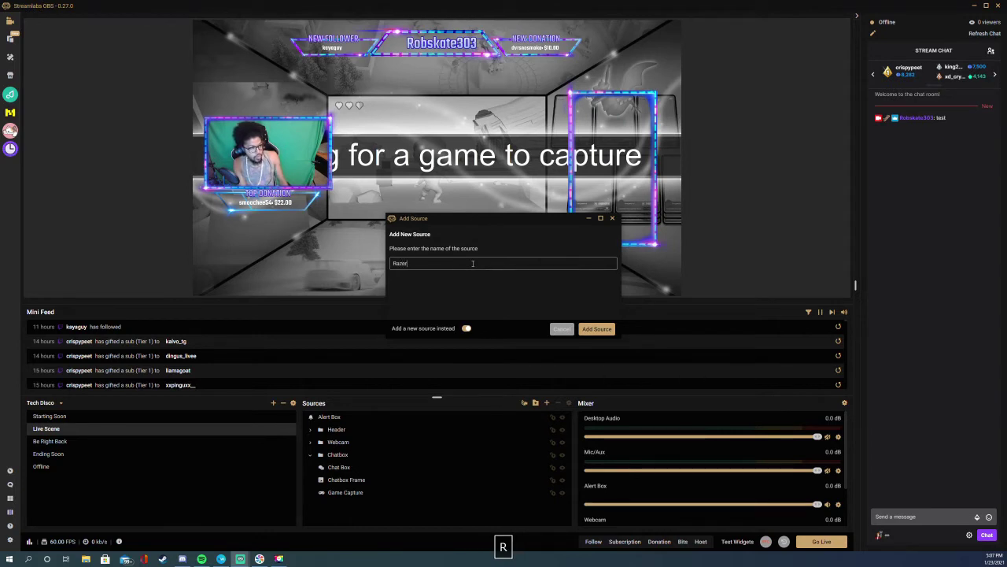
pyautogui.write('capture ')
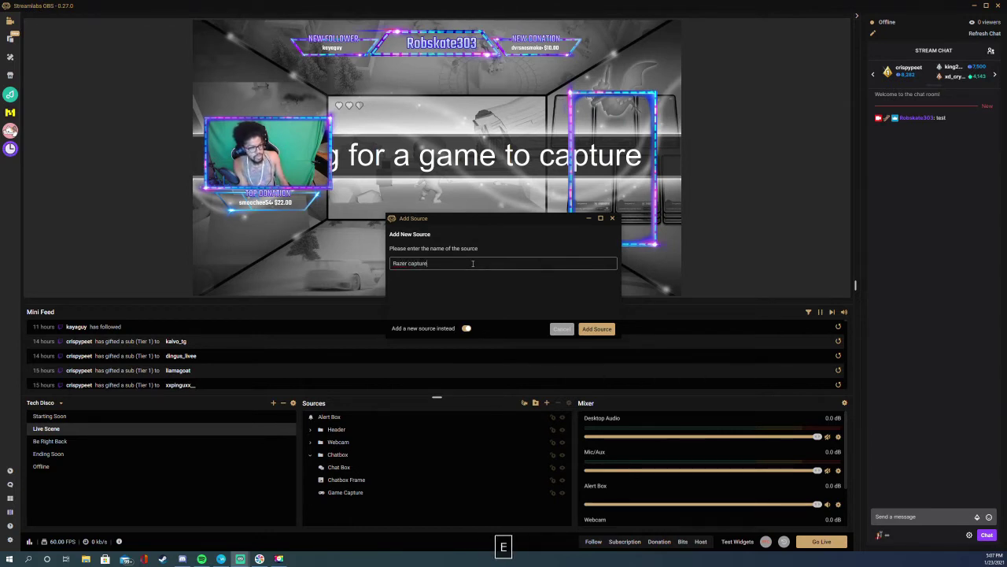
pyautogui.write('card')
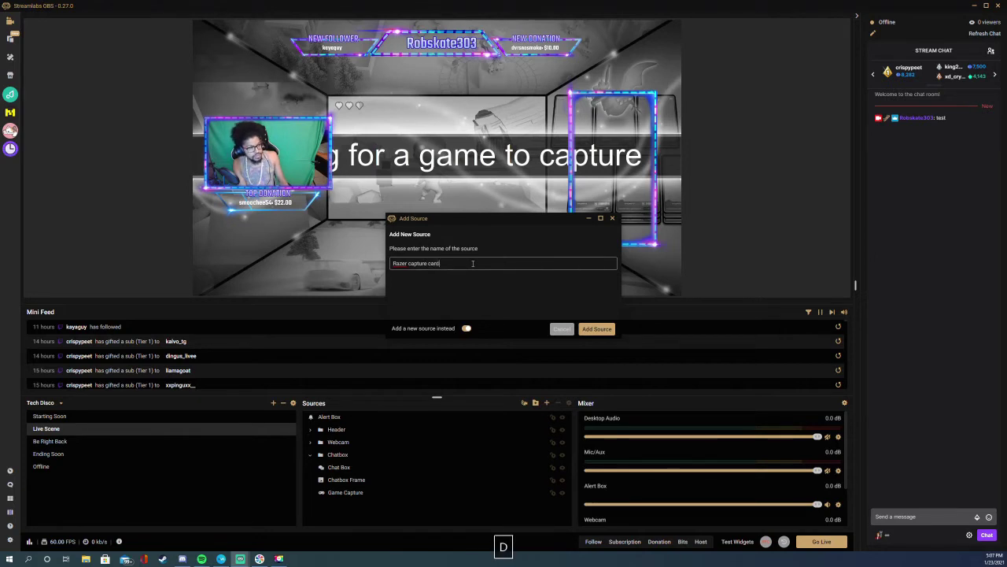
pyautogui.click(598, 330)
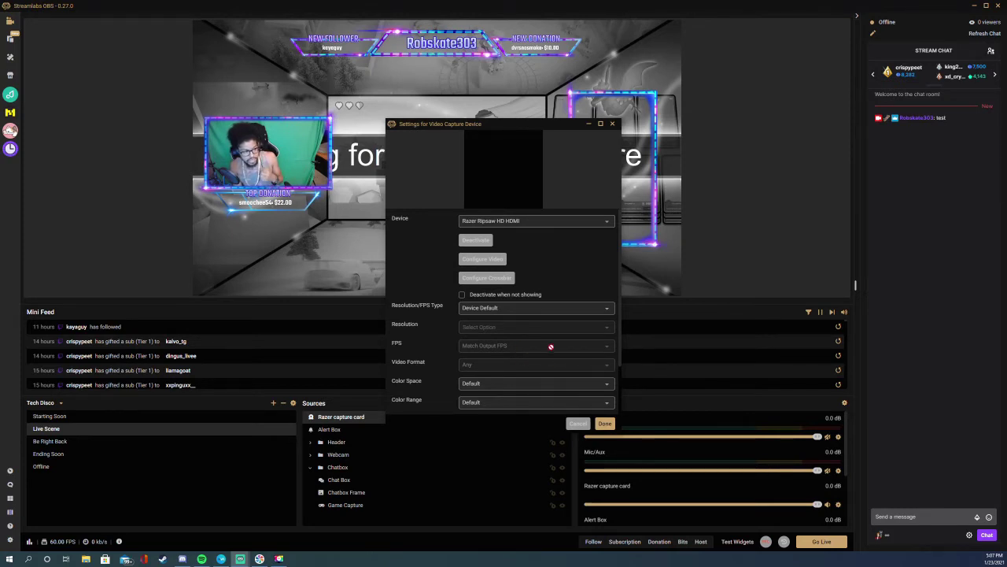
# Set the capture card's device to Razer Ripsaw HD HDMI and move the source directly above Game Capture.
pyautogui.click(547, 223)
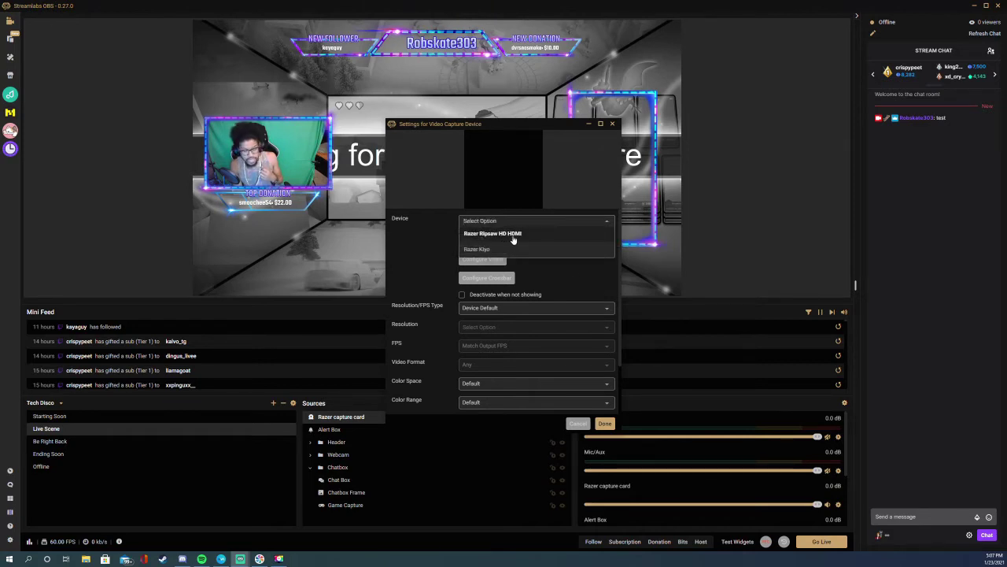
pyautogui.click(517, 236)
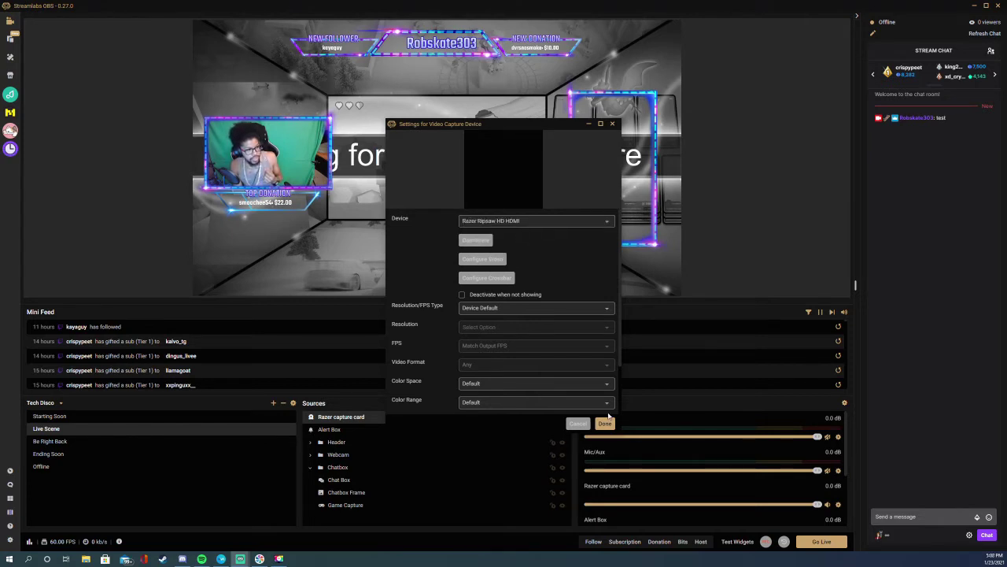
pyautogui.click(604, 423)
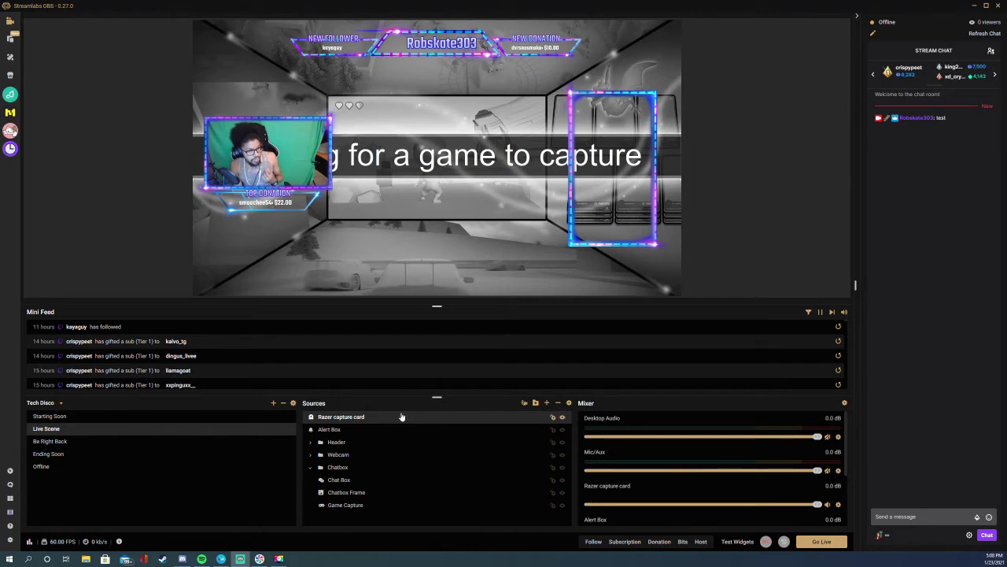
pyautogui.moveTo(386, 417); pyautogui.dragTo(402, 505)
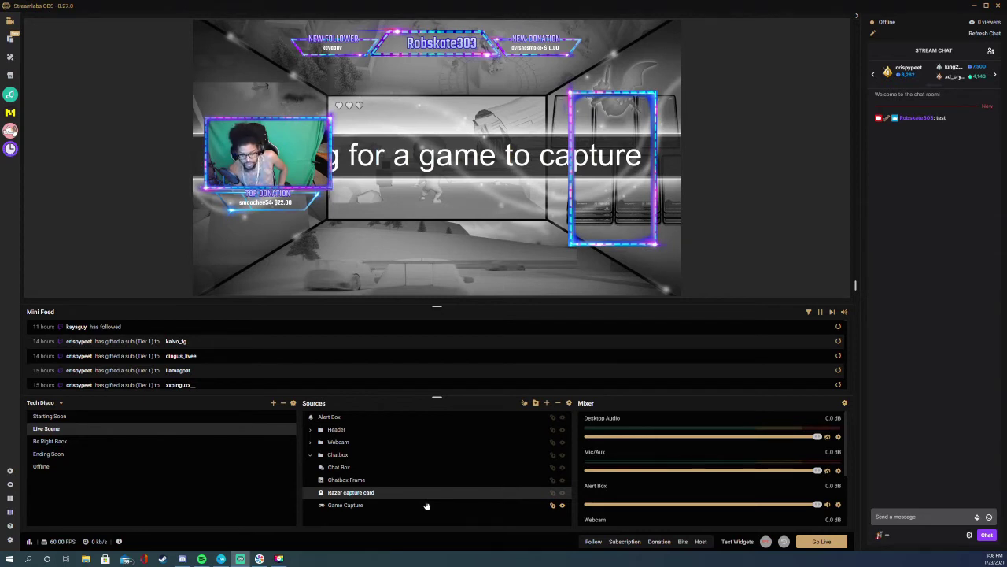
# Review the Razer capture card's device properties and close them.
pyautogui.rightClick(426, 495)
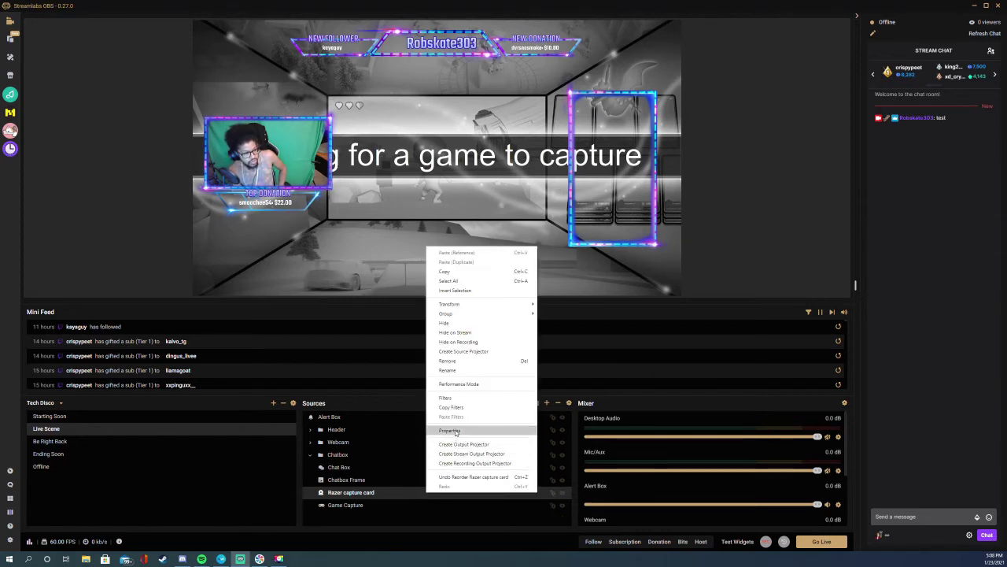
pyautogui.click(457, 435)
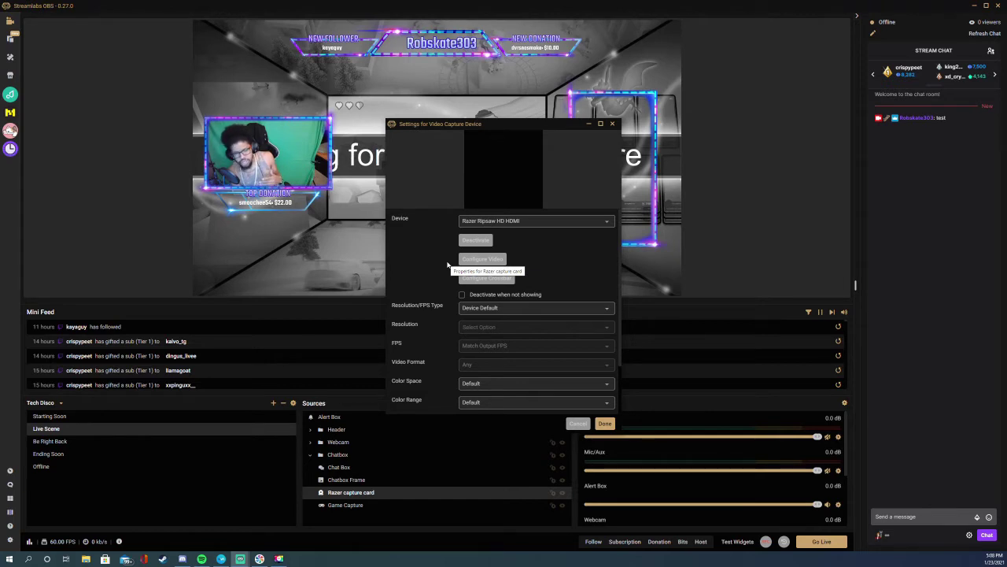
pyautogui.click(604, 423)
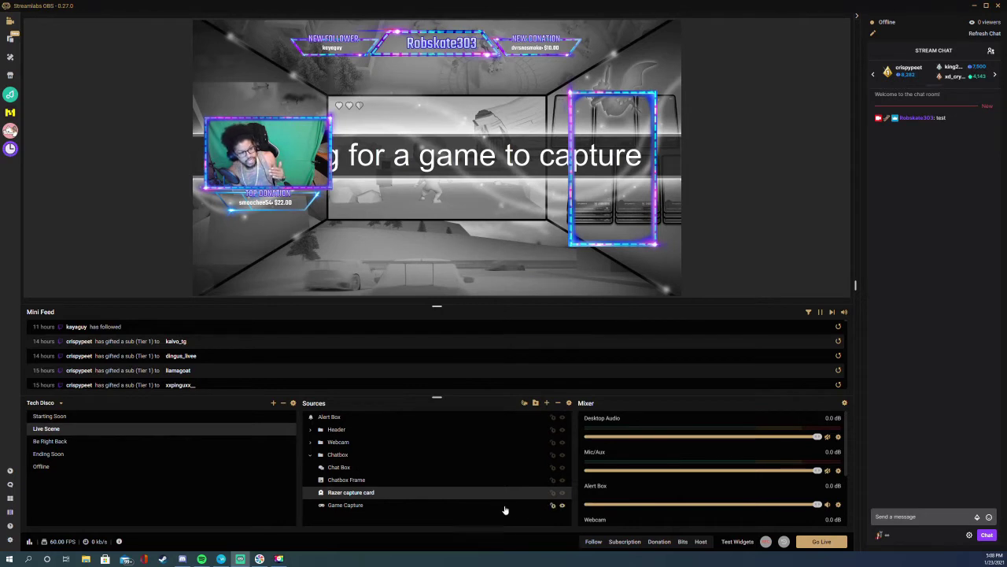
# Look through the audio mixer's channels, from Desktop Audio and Mic/Aux down to the Razer capture card.
pyautogui.scroll(-3, 676, 481)
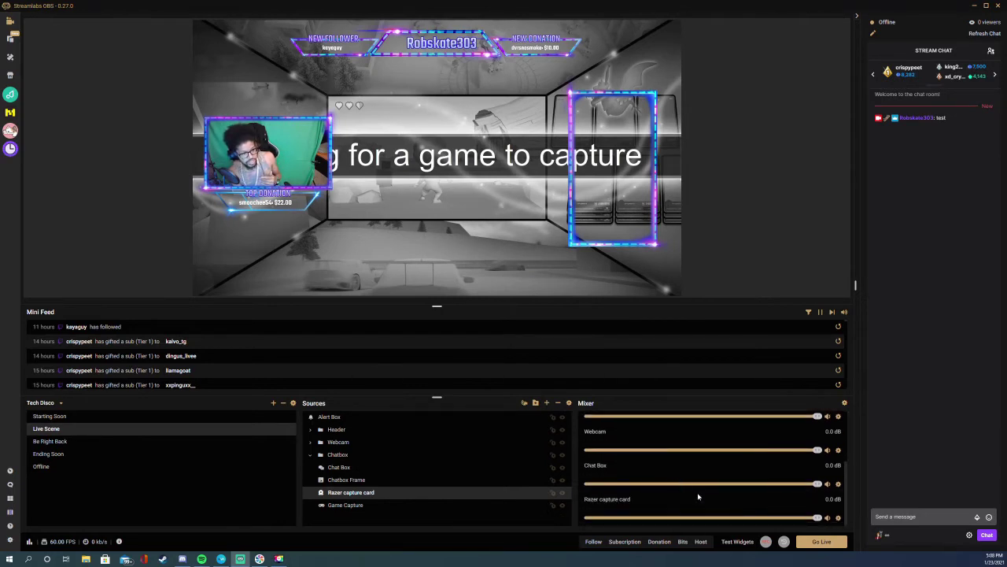
pyautogui.scroll(3, 697, 496)
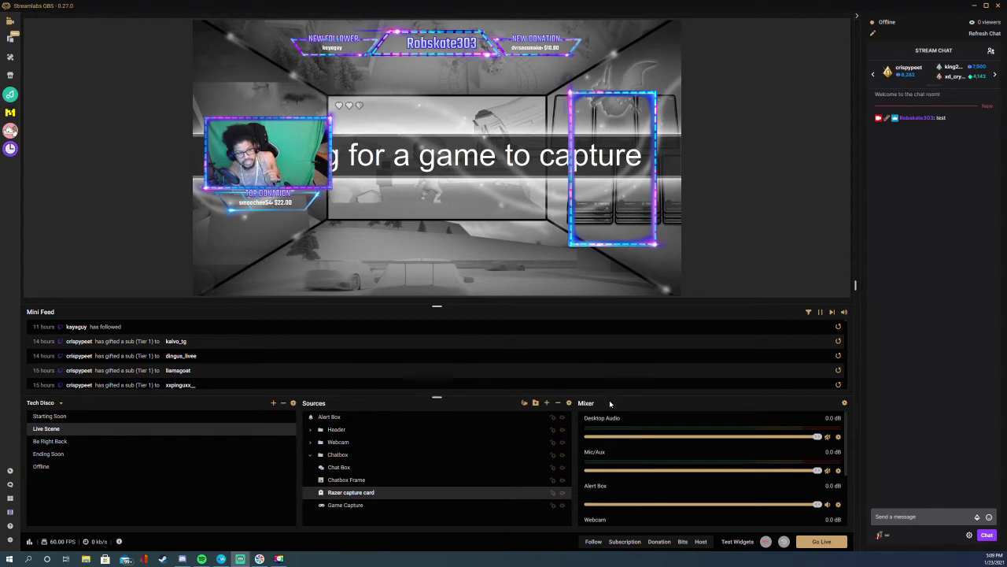
pyautogui.scroll(-3, 644, 466)
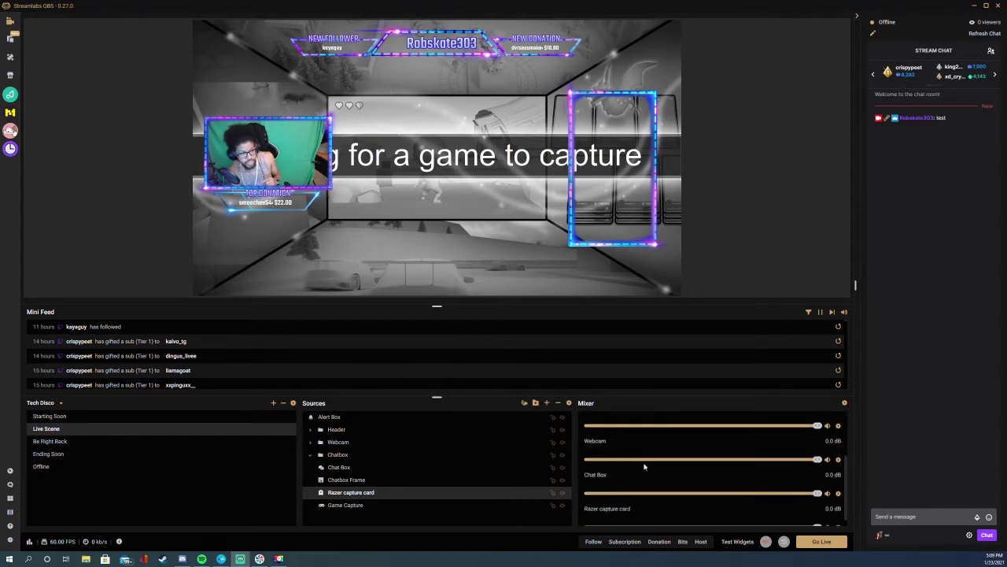
pyautogui.scroll(2, 646, 466)
pyautogui.scroll(-2, 684, 480)
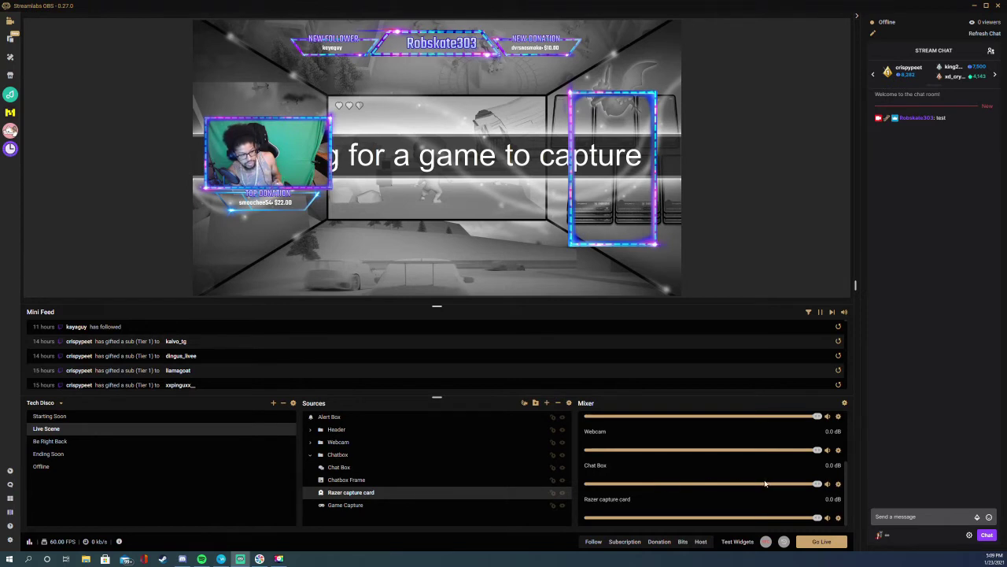
pyautogui.scroll(1, 725, 472)
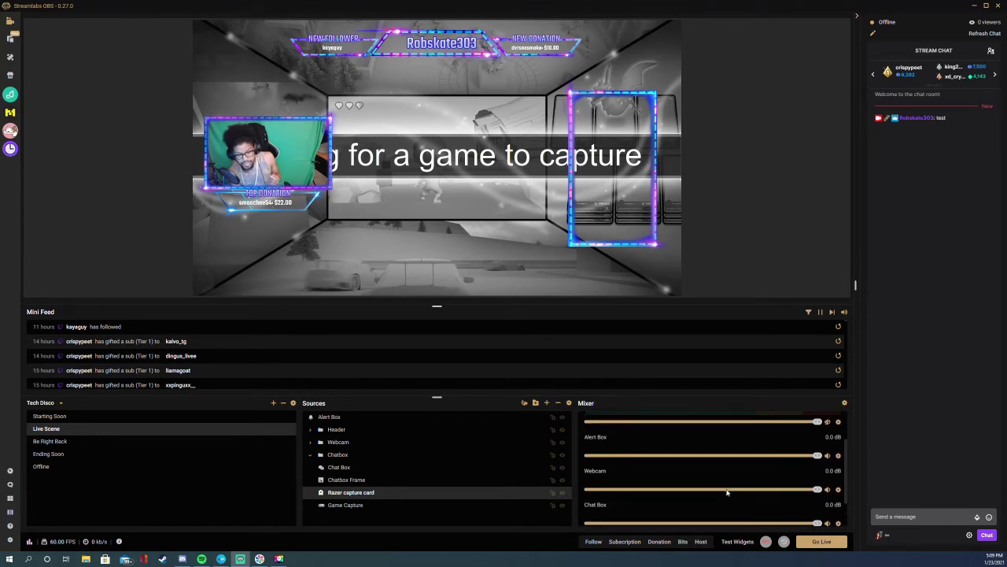
pyautogui.scroll(1, 726, 491)
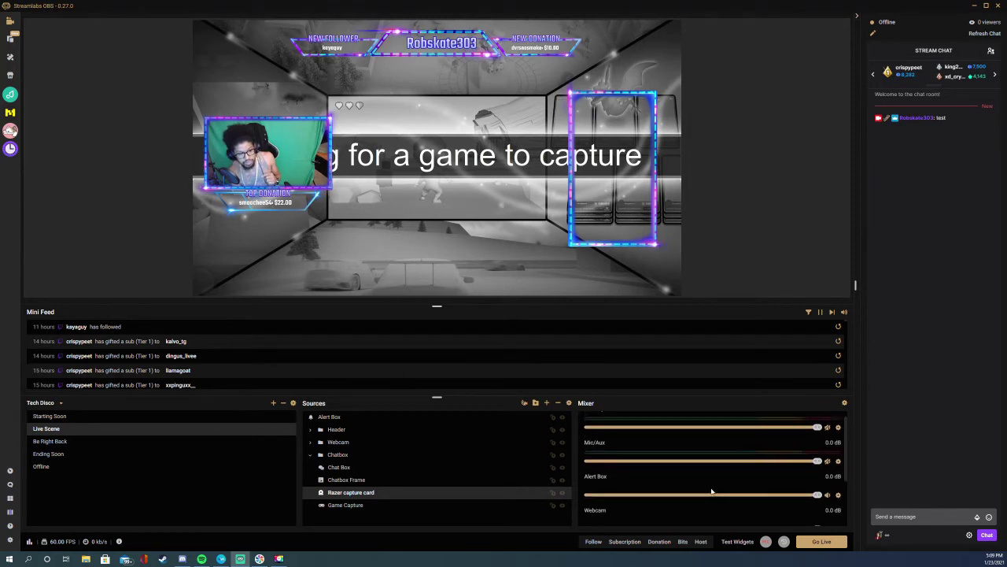
pyautogui.scroll(1, 712, 492)
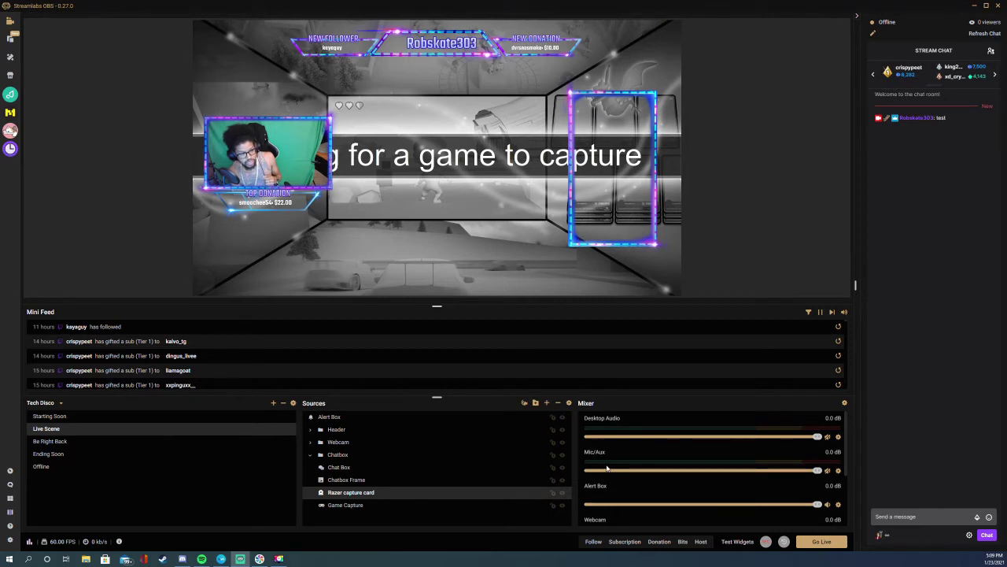
pyautogui.scroll(-3, 670, 463)
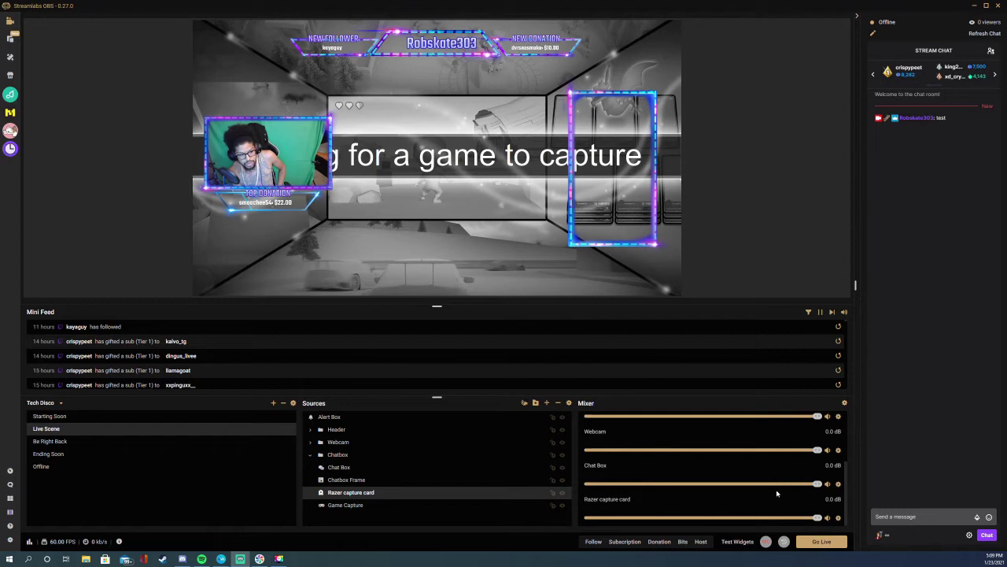
pyautogui.scroll(5, 774, 482)
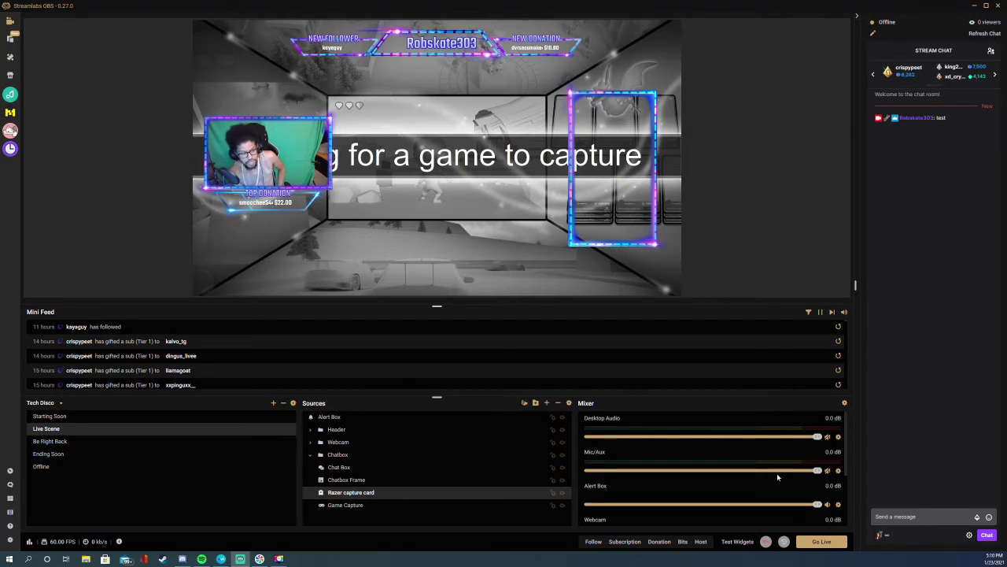
# View the available input devices in the Mic/Aux properties and close them with the device left at Default.
pyautogui.rightClick(838, 472)
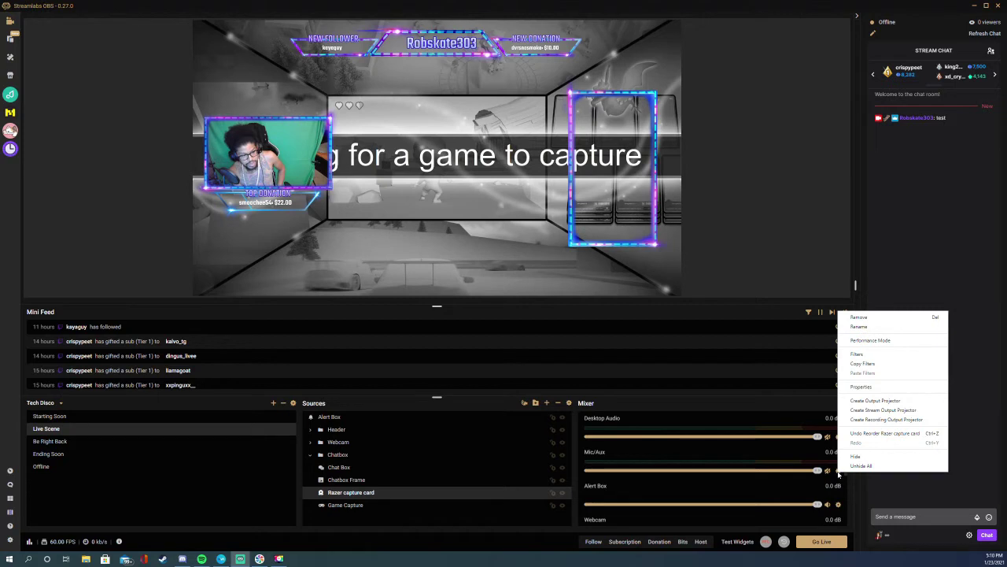
pyautogui.click(862, 386)
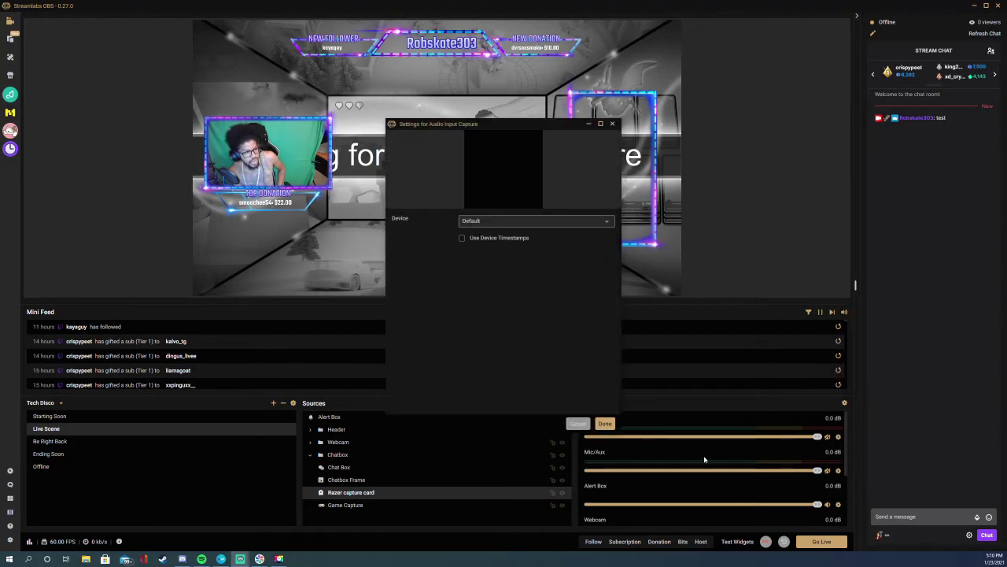
pyautogui.click(576, 222)
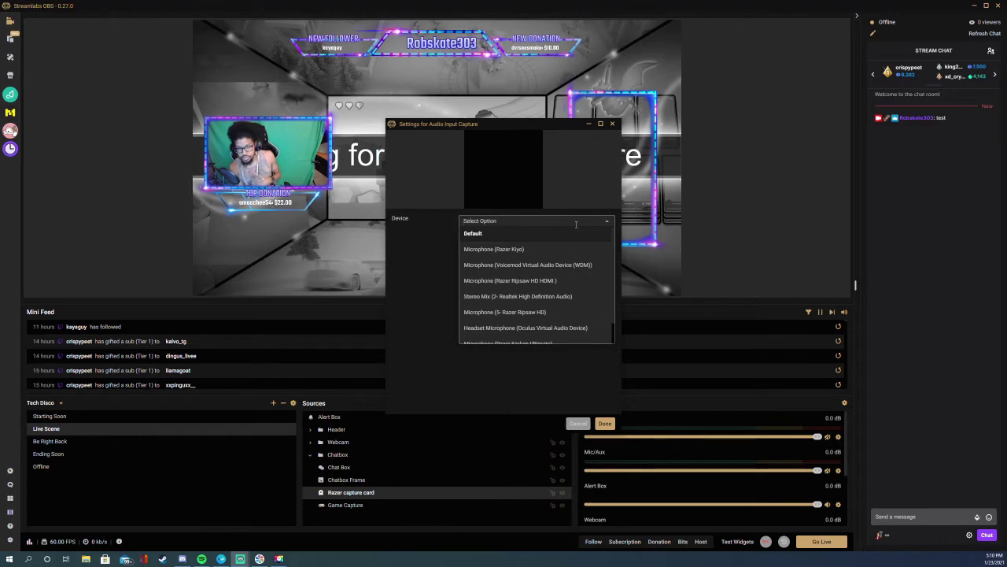
pyautogui.click(602, 426)
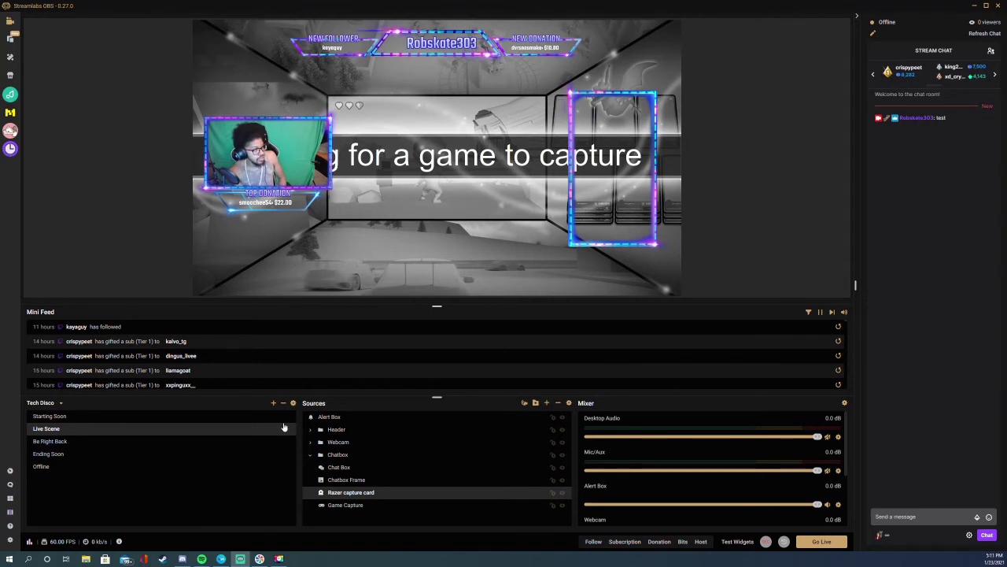
# Review the Go Live settings for title, game, tags and tweet sharing, and close them without going live.
pyautogui.click(811, 545)
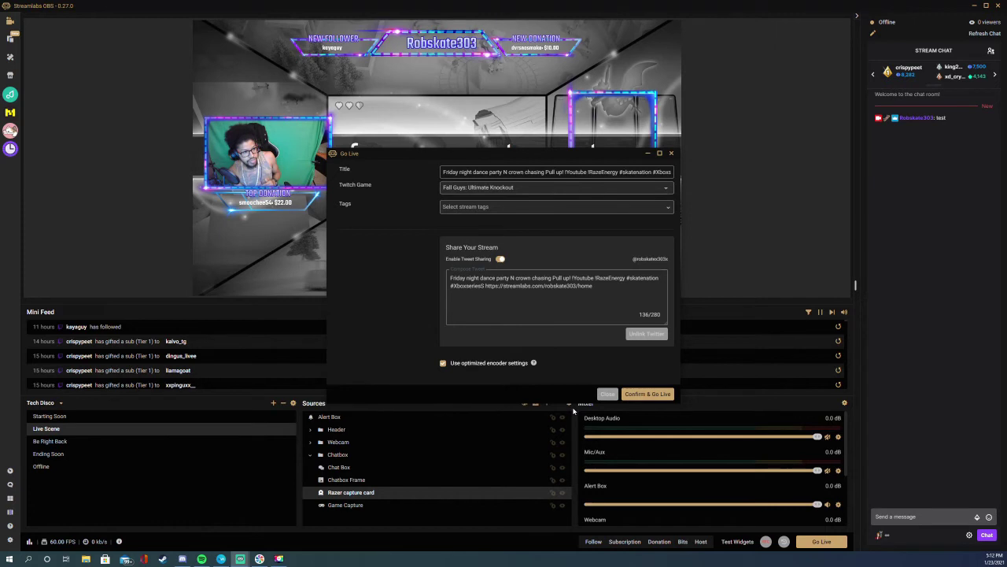
pyautogui.click(607, 393)
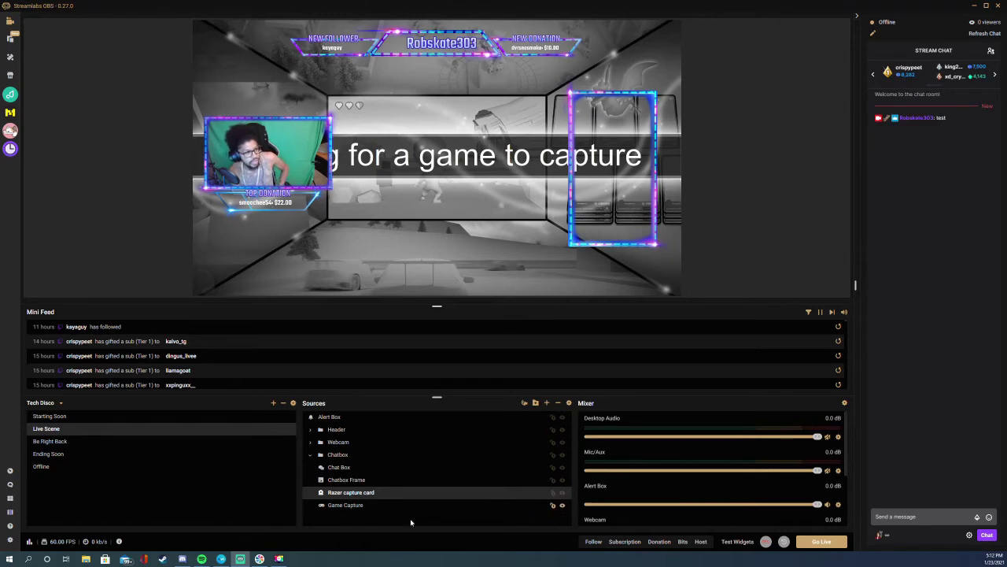
# Show the Starting Soon scene, view the Harris Heller artist page in Spotify and minimise Spotify.
pyautogui.click(86, 418)
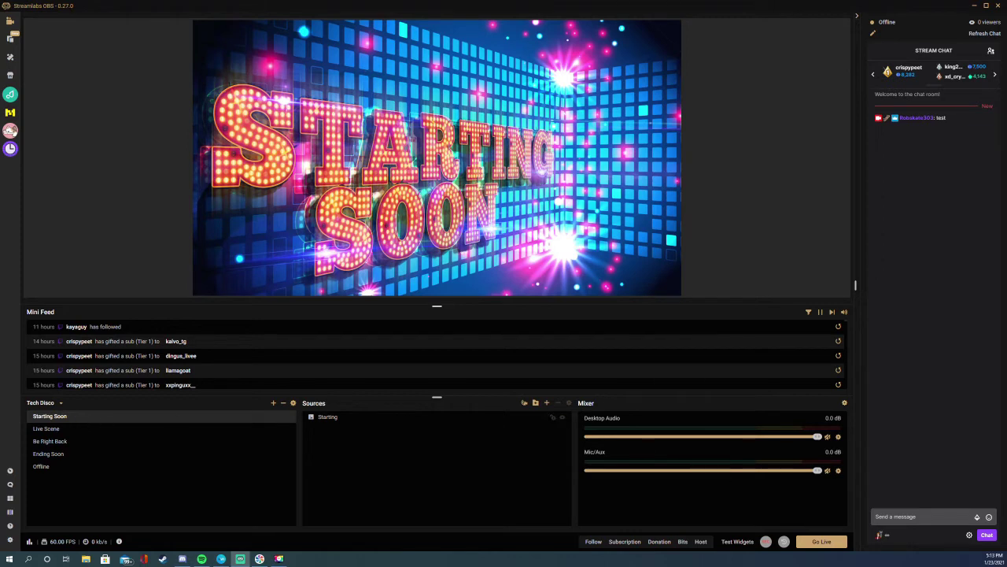
pyautogui.hotkey('alt', 'Tab')
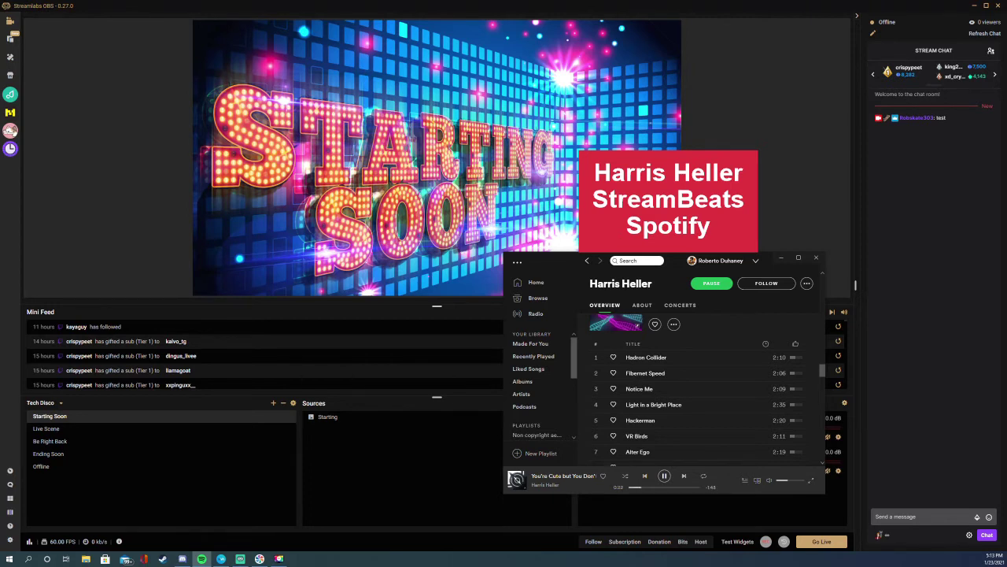
pyautogui.click(782, 258)
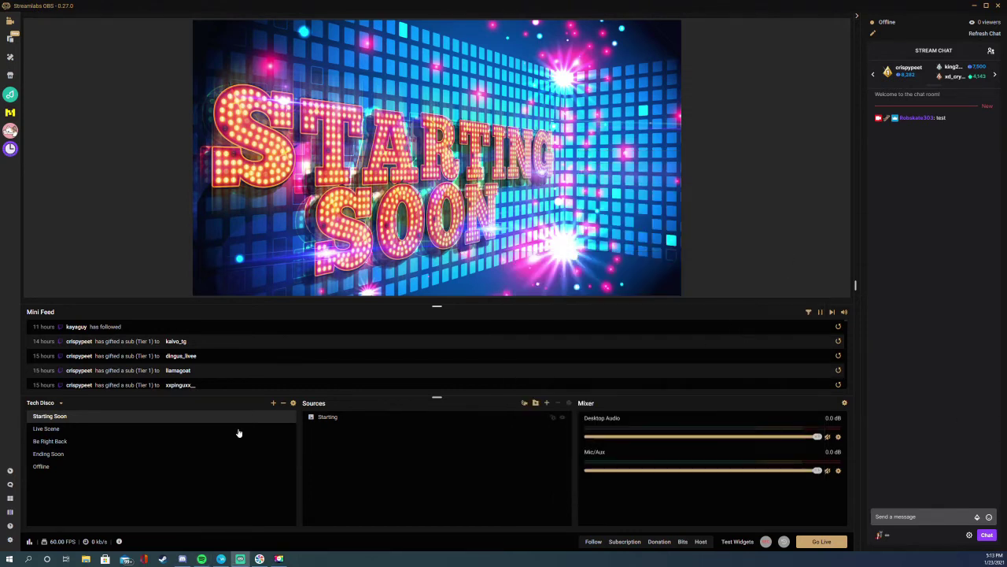
# View the switch between Live Scene and Starting Soon, and change the Global Transition's type to Swipe.
pyautogui.click(71, 429)
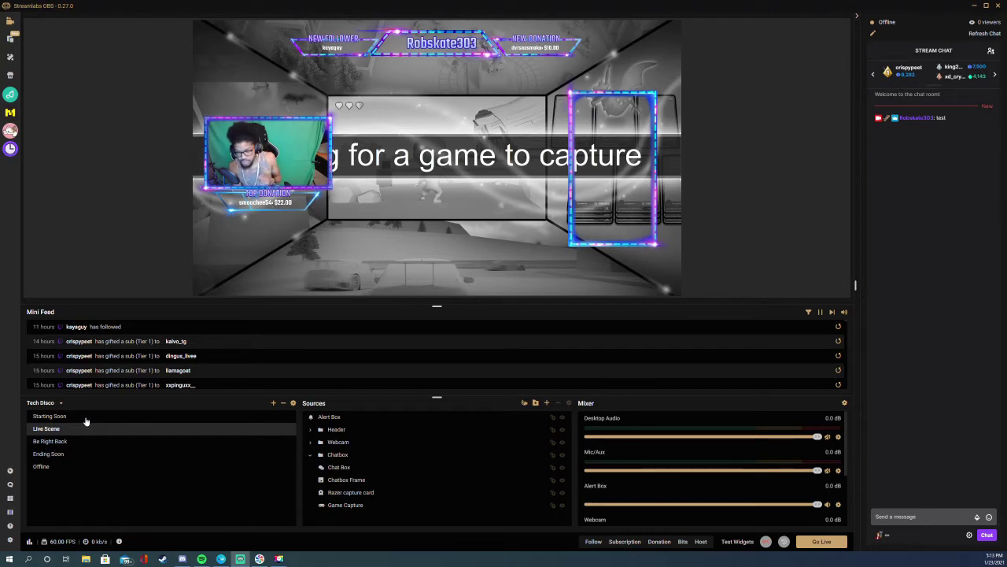
pyautogui.click(86, 420)
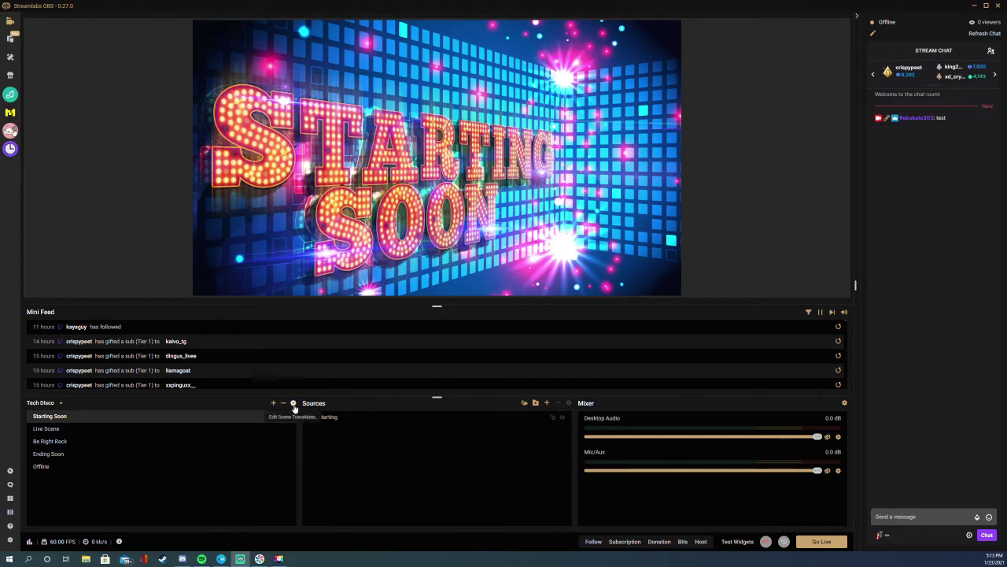
pyautogui.click(293, 404)
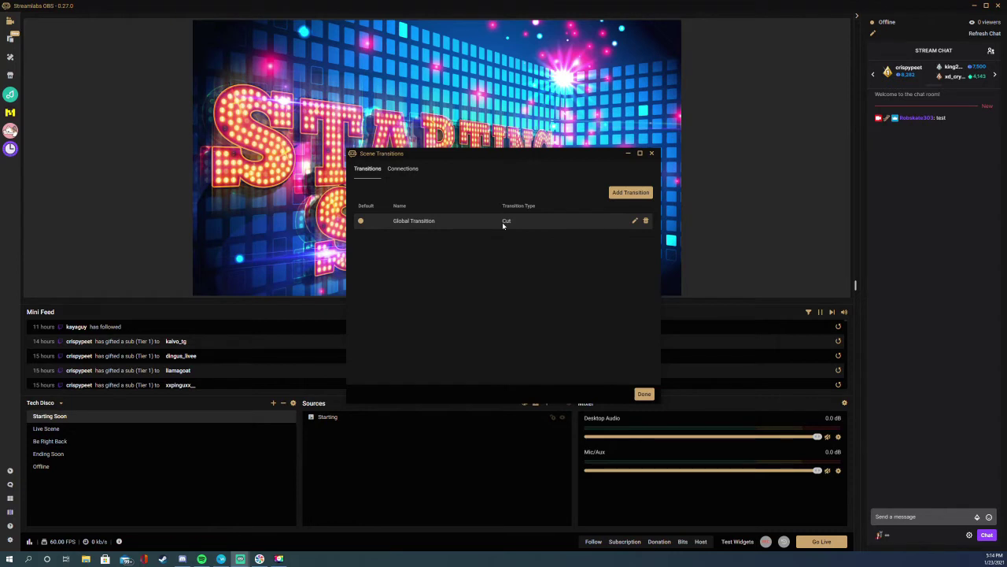
pyautogui.click(634, 221)
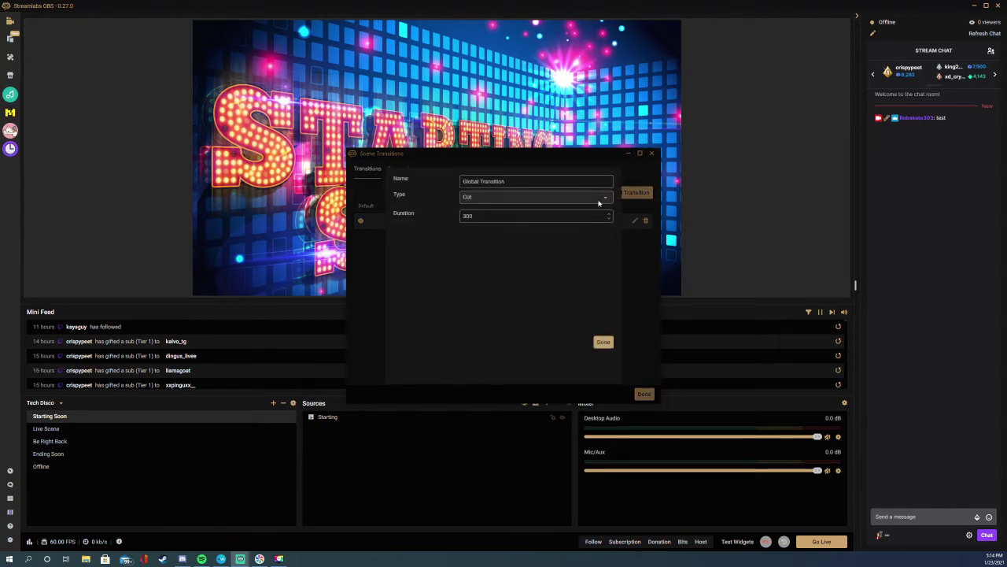
pyautogui.click(602, 198)
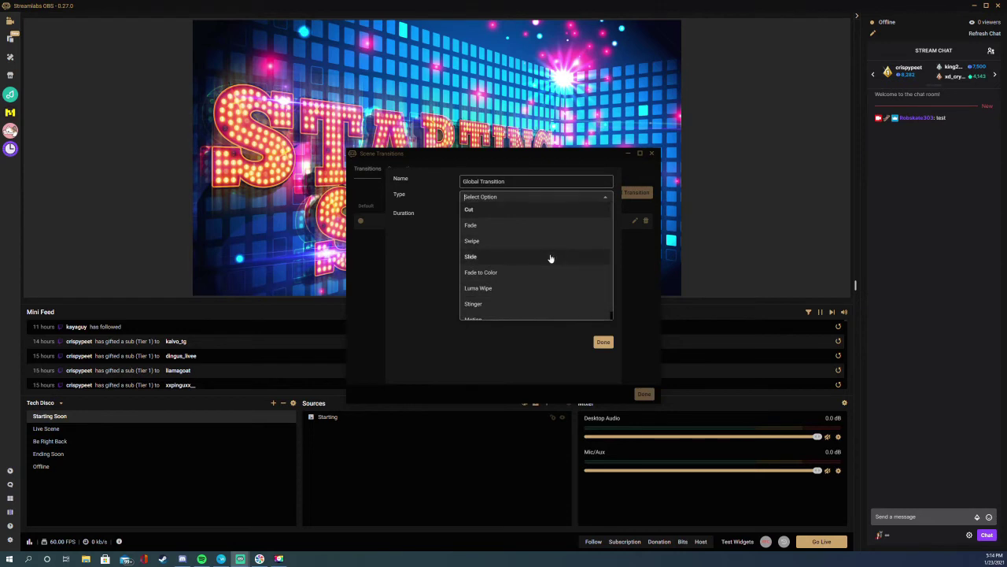
pyautogui.click(527, 243)
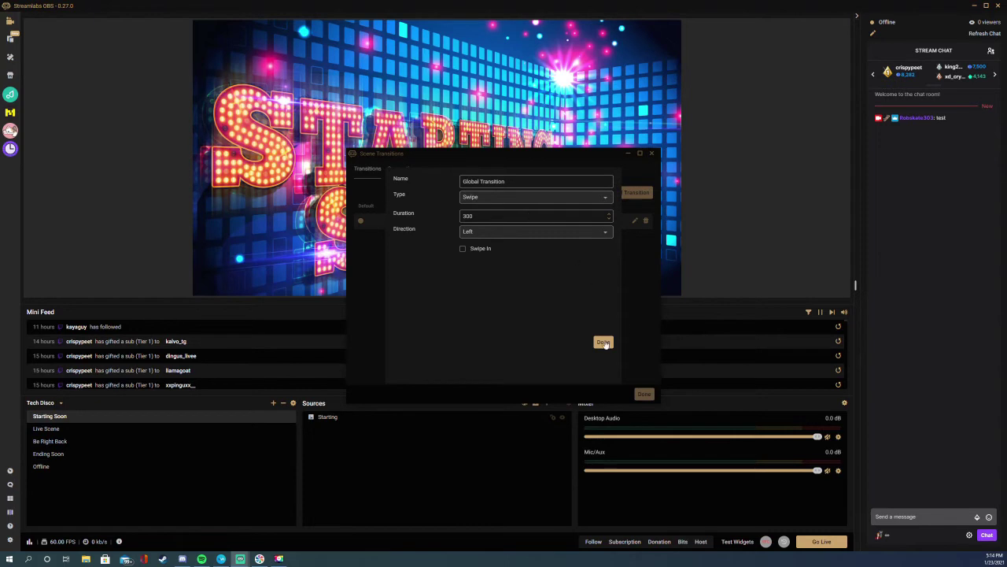
pyautogui.click(603, 343)
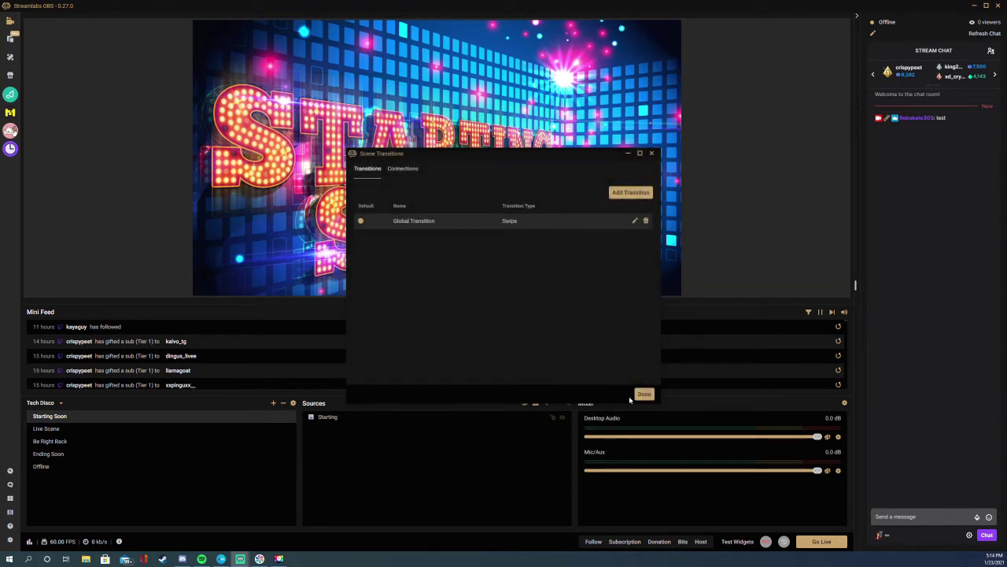
pyautogui.click(642, 394)
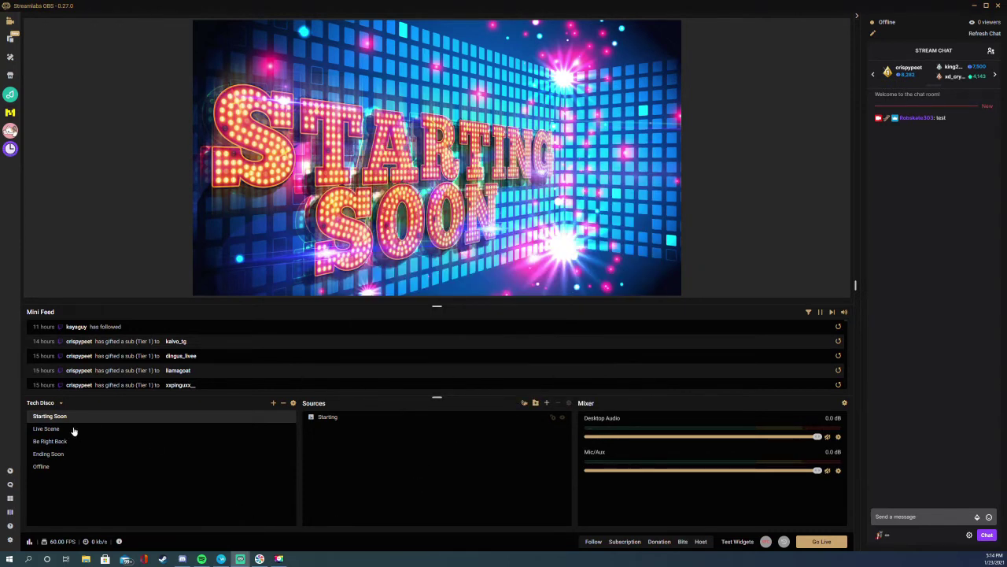
# Preview the Swipe transition by switching to Live Scene and on to Be Right Back.
pyautogui.click(73, 430)
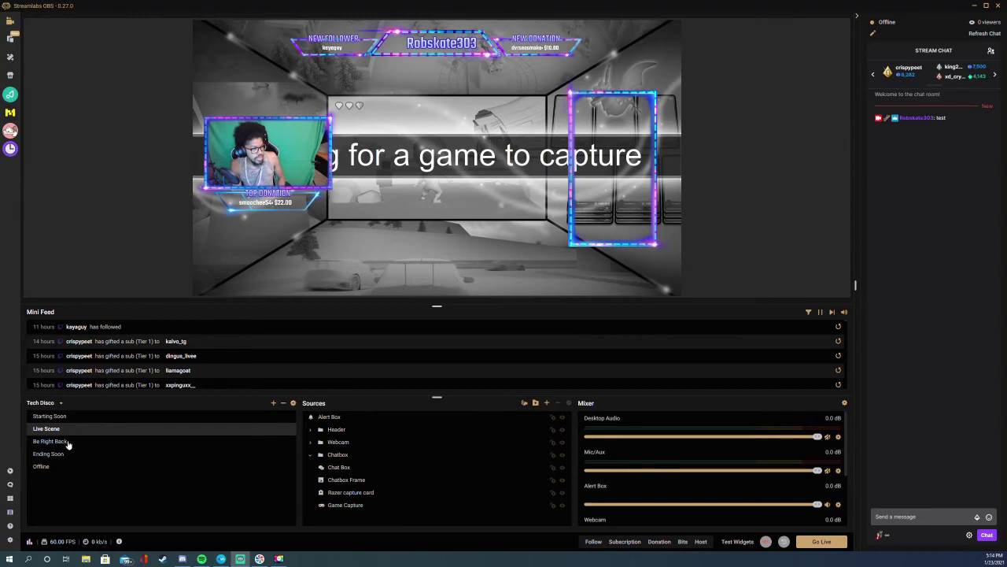
pyautogui.click(70, 442)
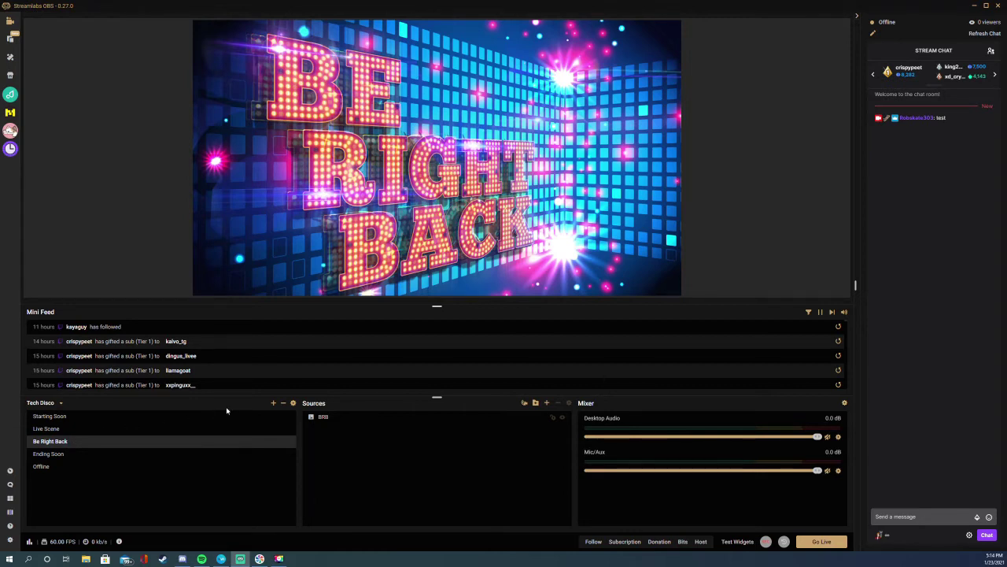
pyautogui.click(274, 403)
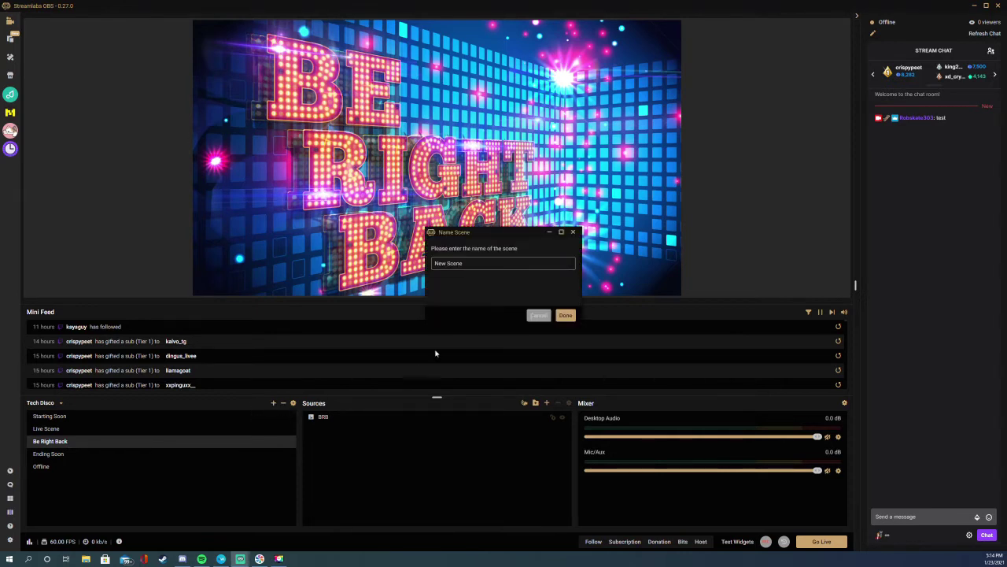
pyautogui.click(537, 315)
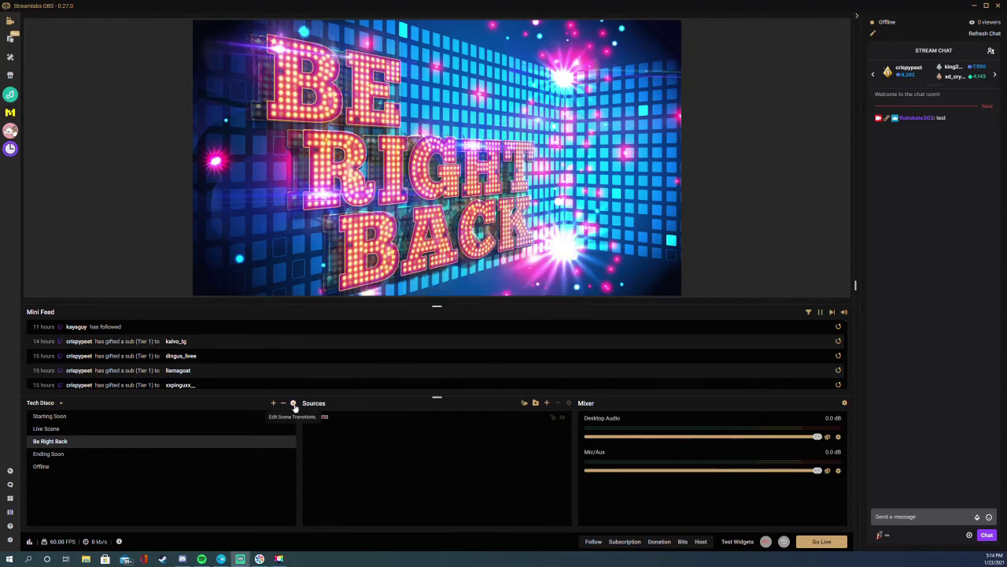
# Add a second scene transition named New Transition with the Cut type and a duration of 300.
pyautogui.click(293, 403)
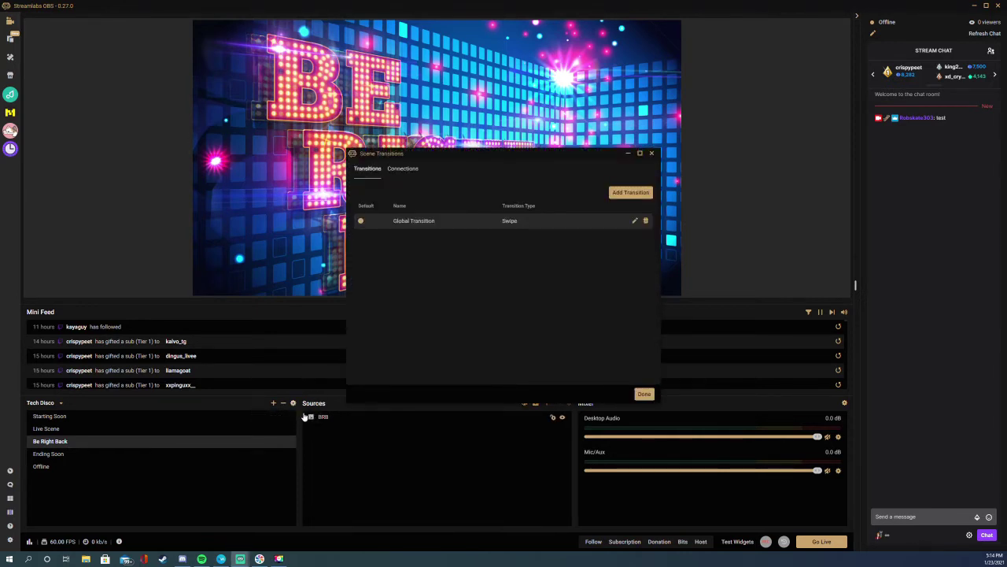
pyautogui.click(631, 195)
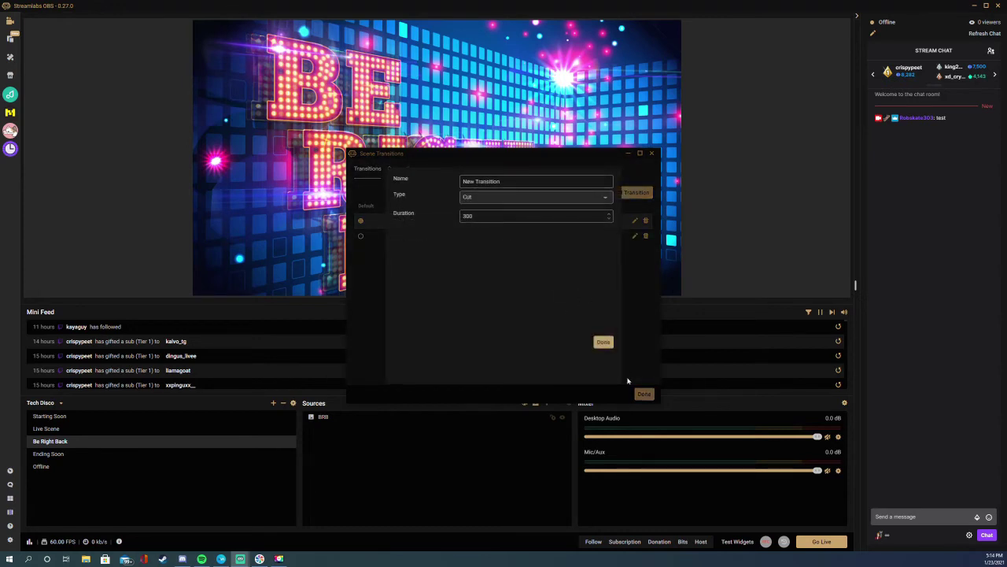
pyautogui.click(603, 341)
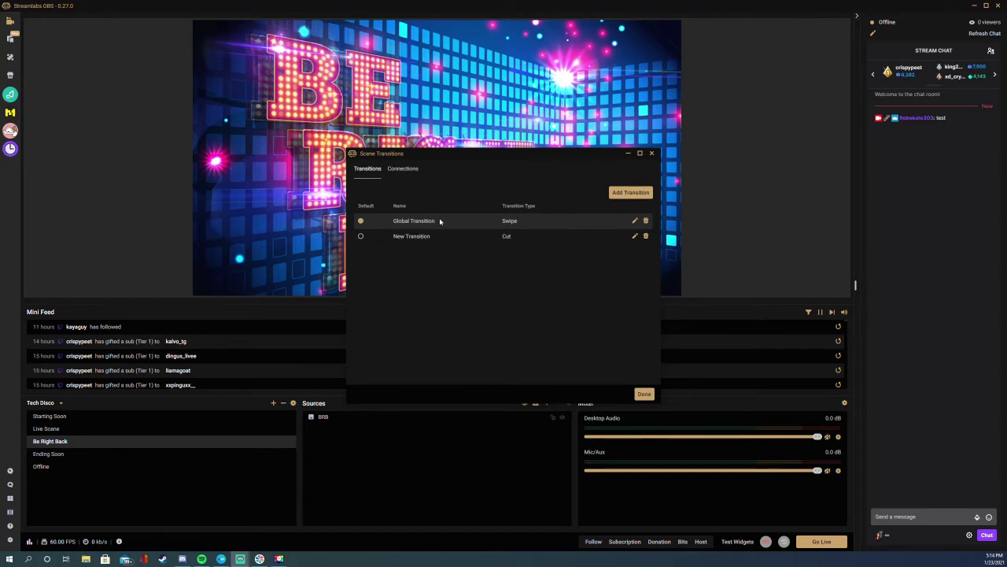
# Try New Transition as the default on a switch to Live Scene, and restore Global Transition as the default.
pyautogui.click(361, 236)
pyautogui.click(644, 393)
pyautogui.click(107, 434)
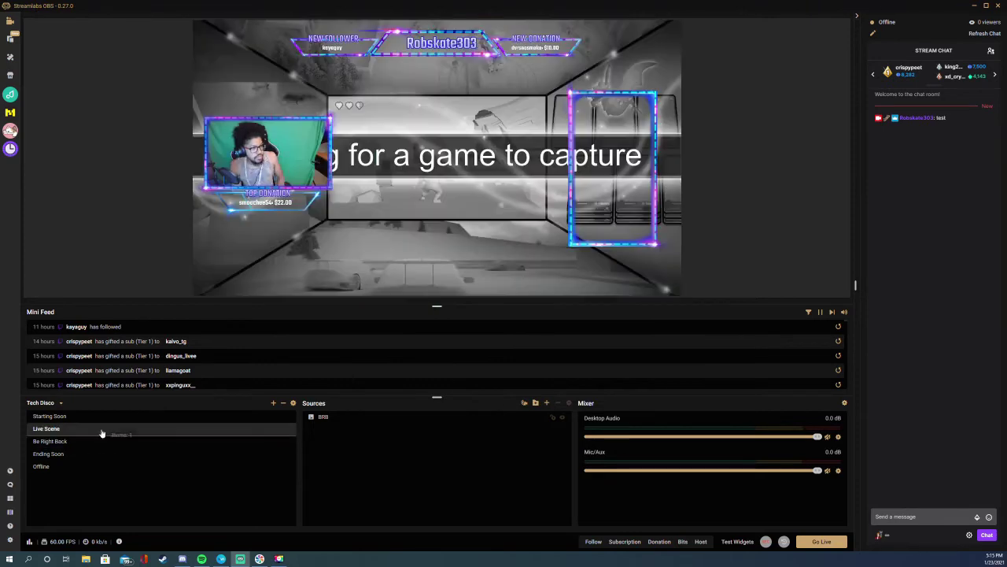
pyautogui.click(293, 403)
pyautogui.click(360, 221)
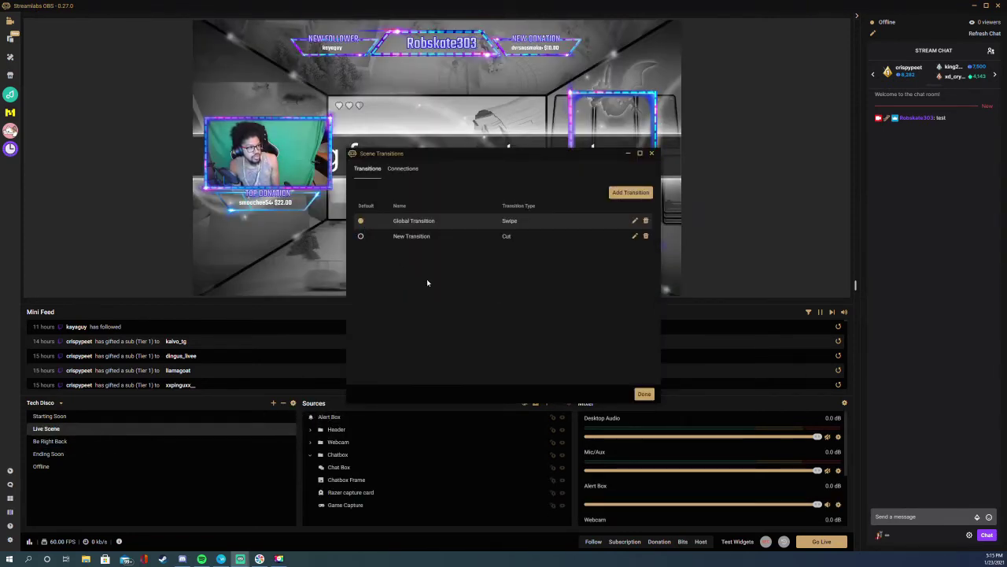
pyautogui.click(644, 393)
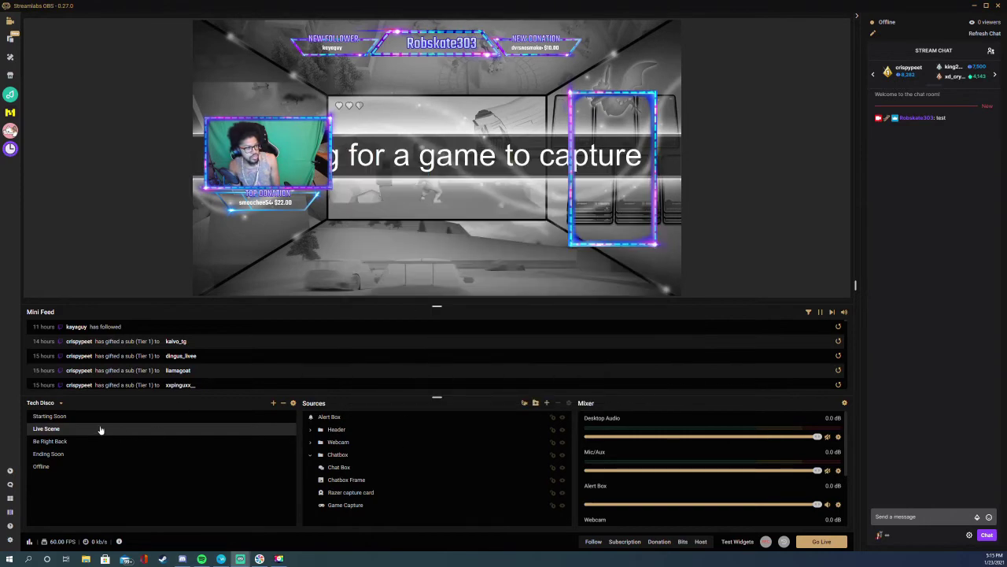
# Preview the Swipe transition across the Starting Soon, Live Scene, Ending Soon and Offline scenes, finishing on Be Right Back.
pyautogui.click(69, 442)
pyautogui.click(66, 416)
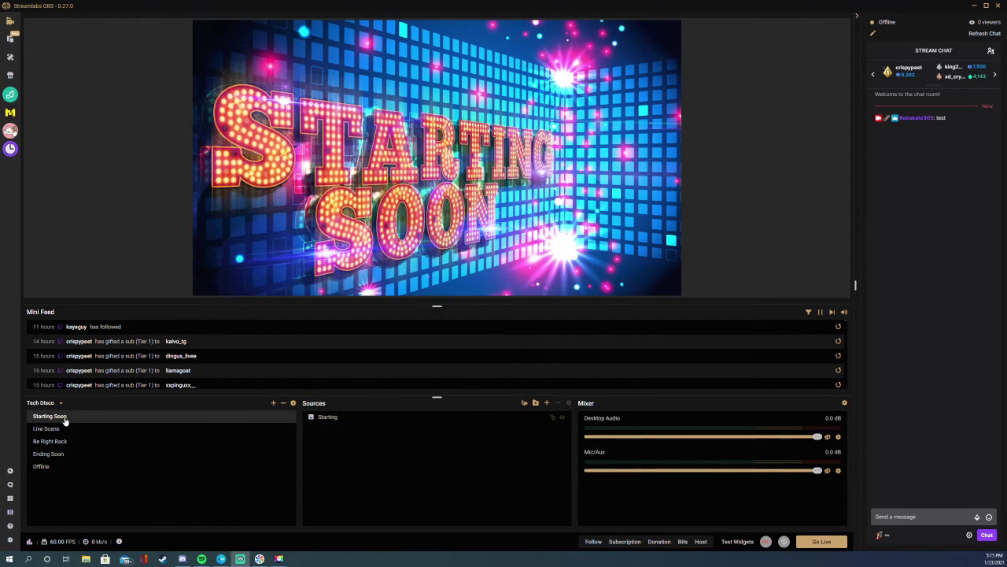
pyautogui.rightClick(66, 419)
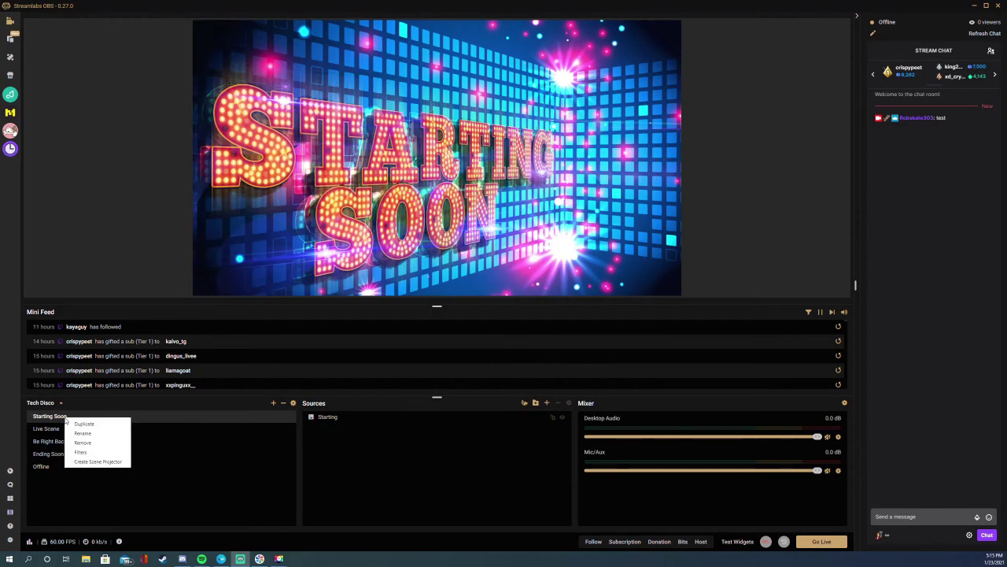
pyautogui.click(266, 452)
pyautogui.click(188, 420)
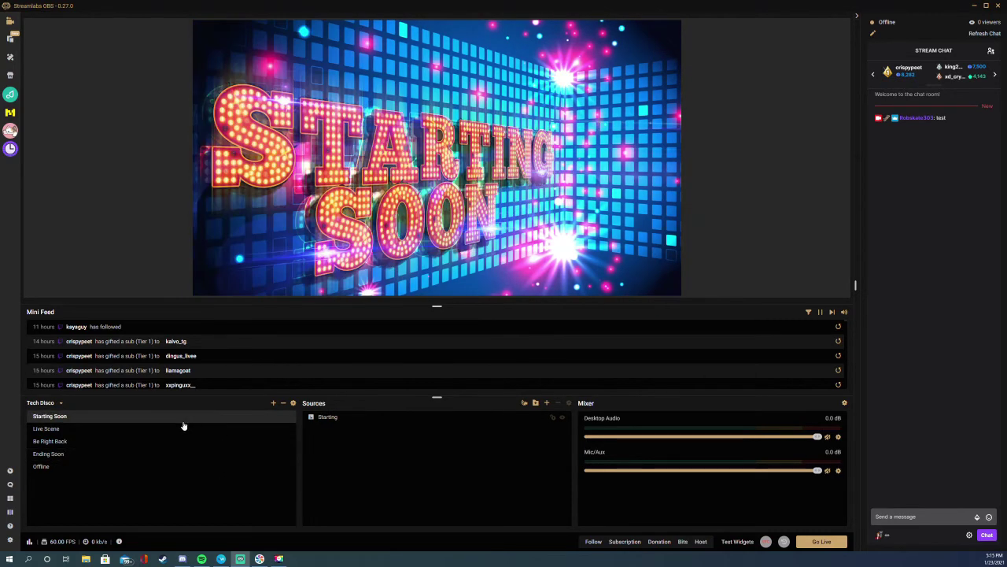
pyautogui.click(140, 430)
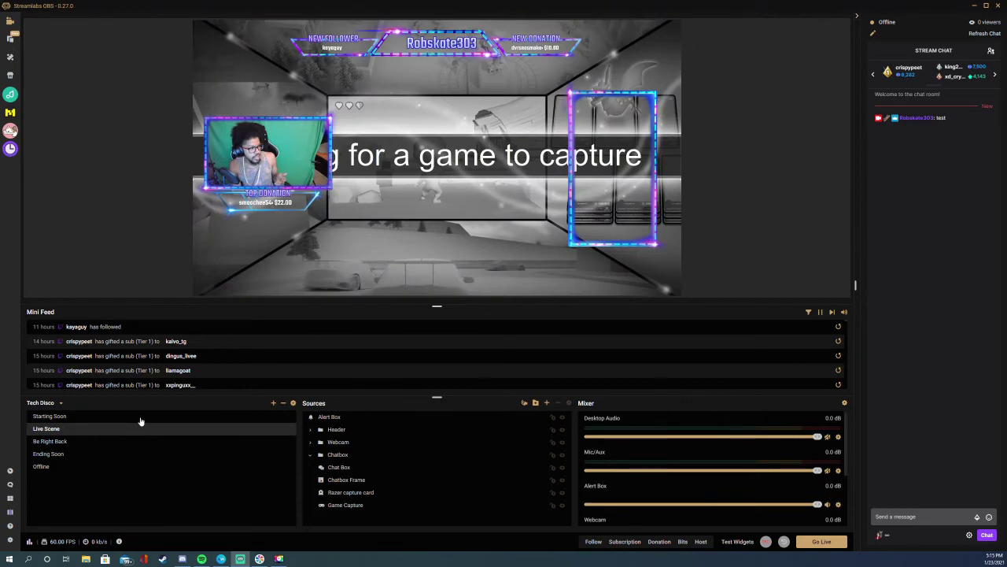
pyautogui.click(99, 453)
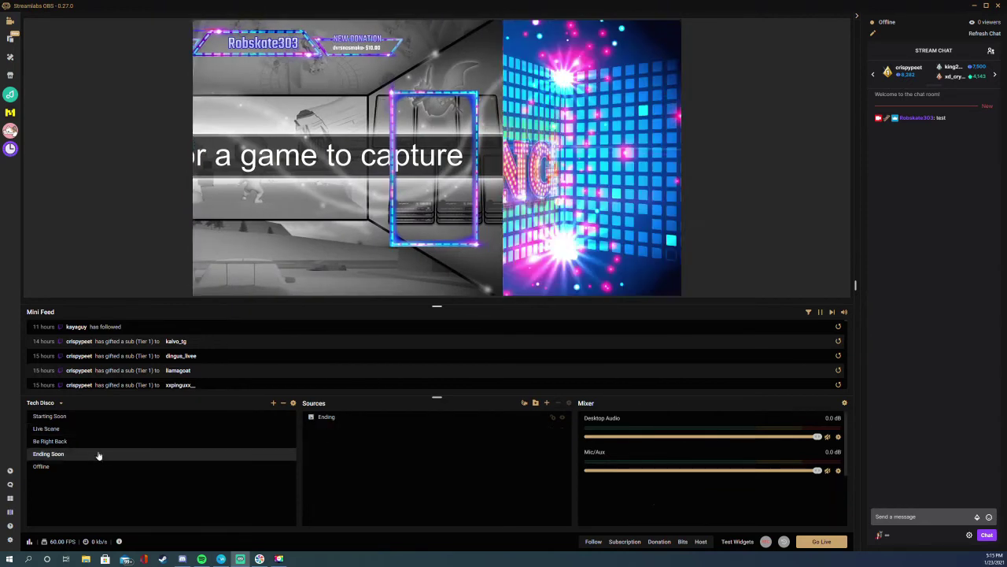
pyautogui.click(97, 441)
pyautogui.click(77, 467)
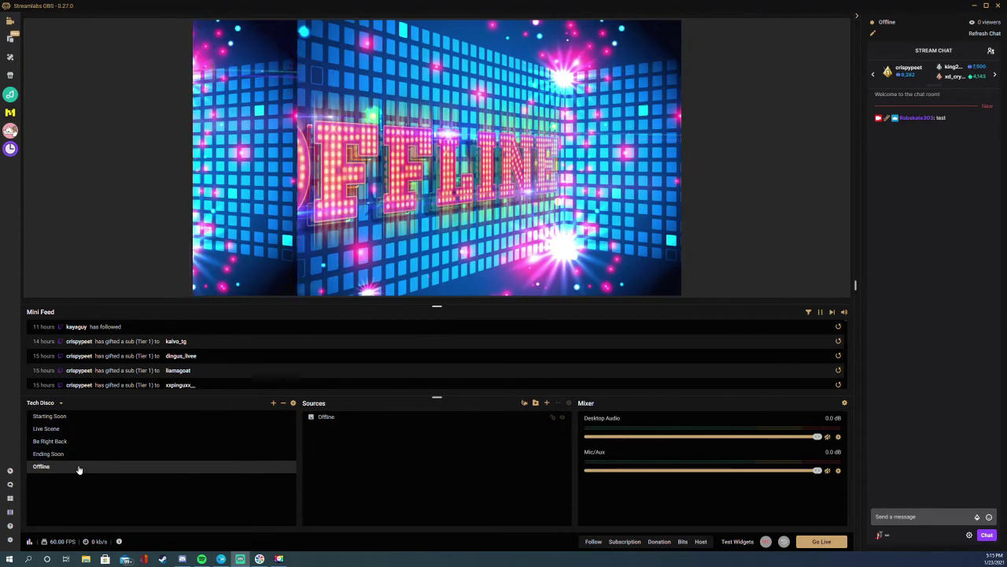
pyautogui.click(82, 445)
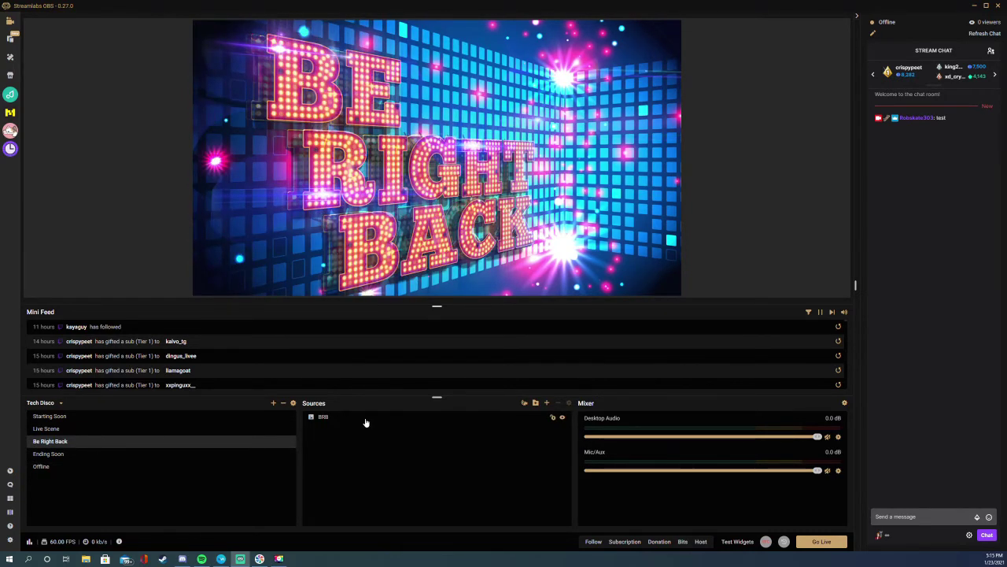
pyautogui.click(547, 403)
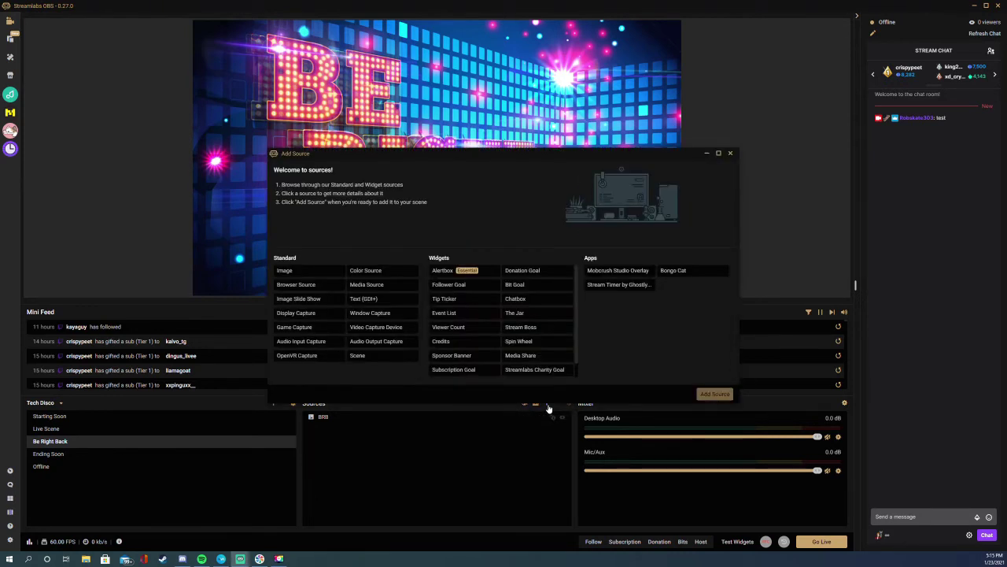
pyautogui.click(295, 274)
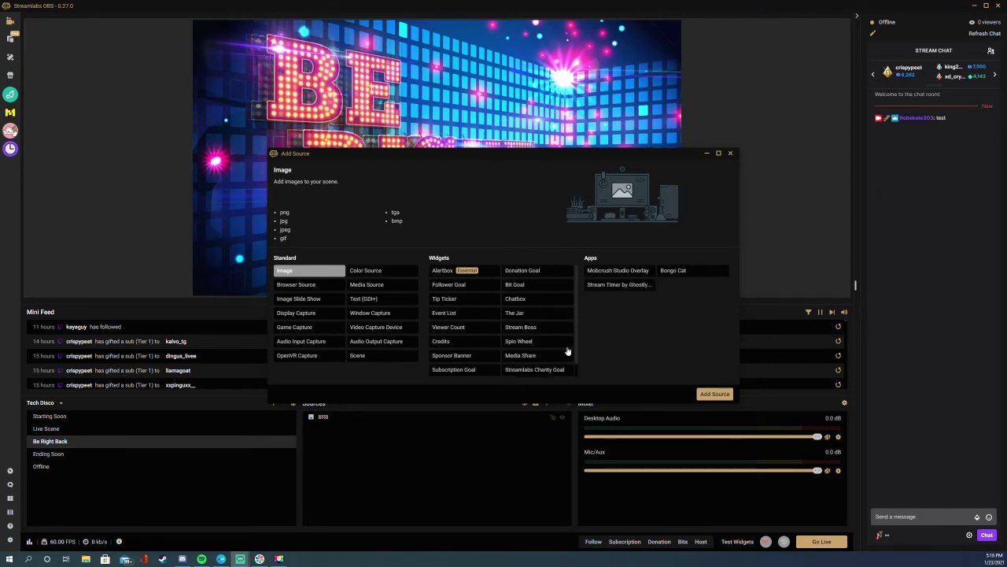
pyautogui.click(730, 153)
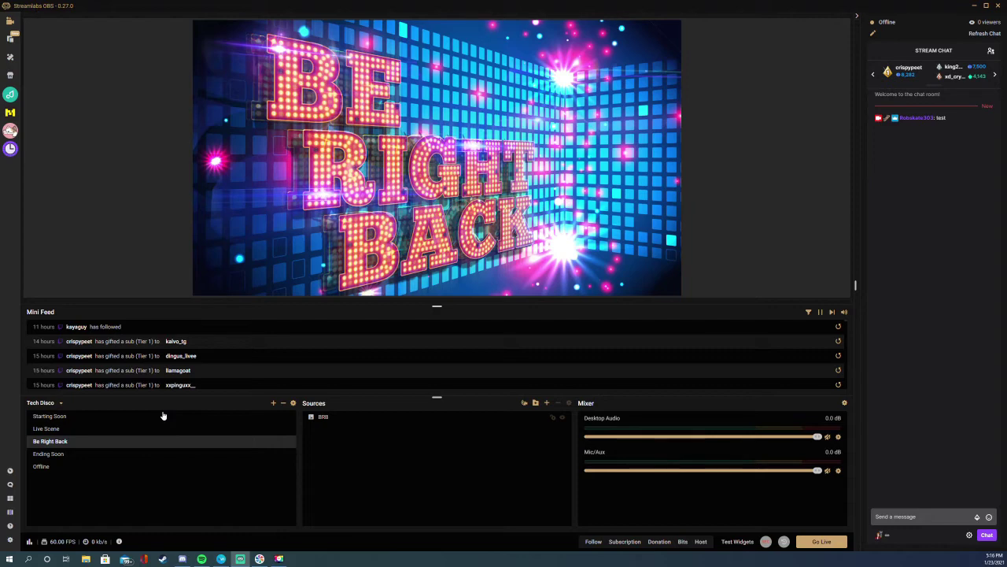
# Add a new Image source named Image to the Be Right Back scene instead of reusing an existing source.
pyautogui.click(547, 402)
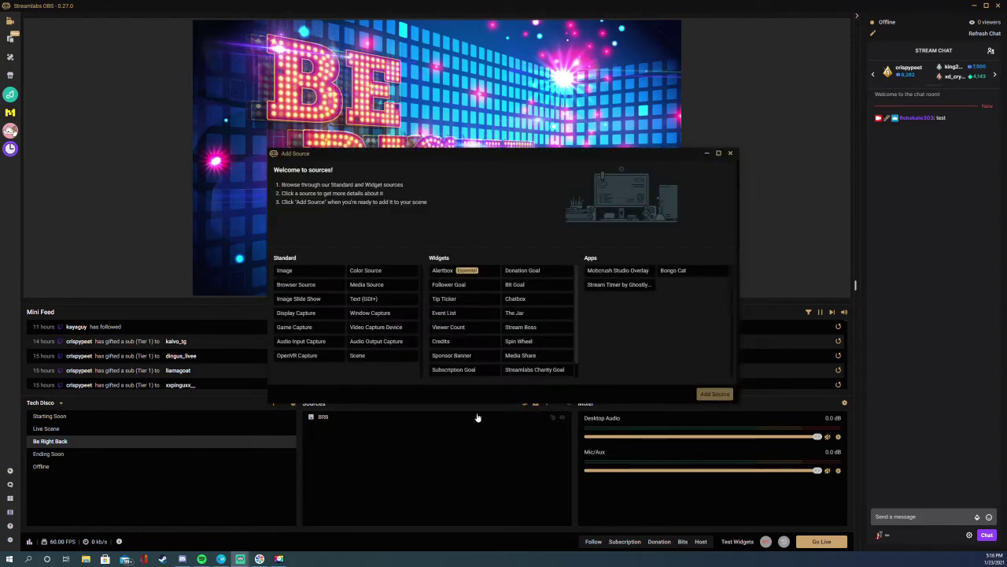
pyautogui.click(295, 273)
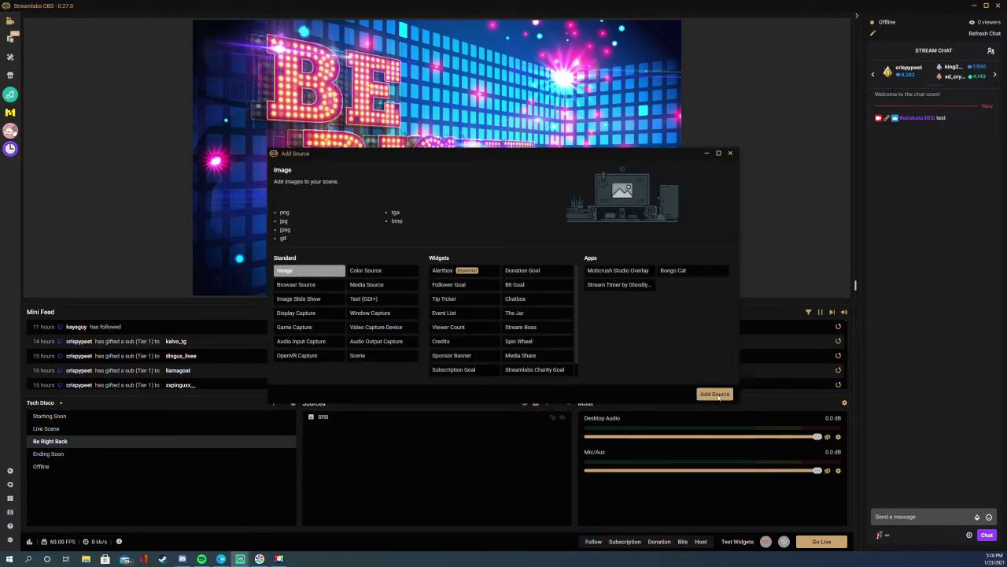
pyautogui.click(715, 394)
pyautogui.scroll(-1, 433, 304)
pyautogui.scroll(-1, 433, 304)
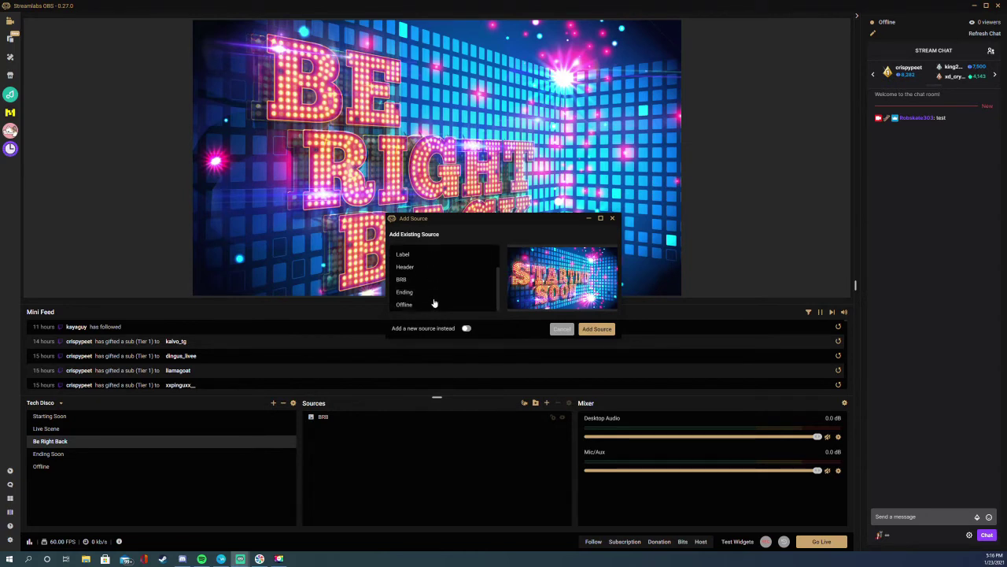
pyautogui.click(466, 329)
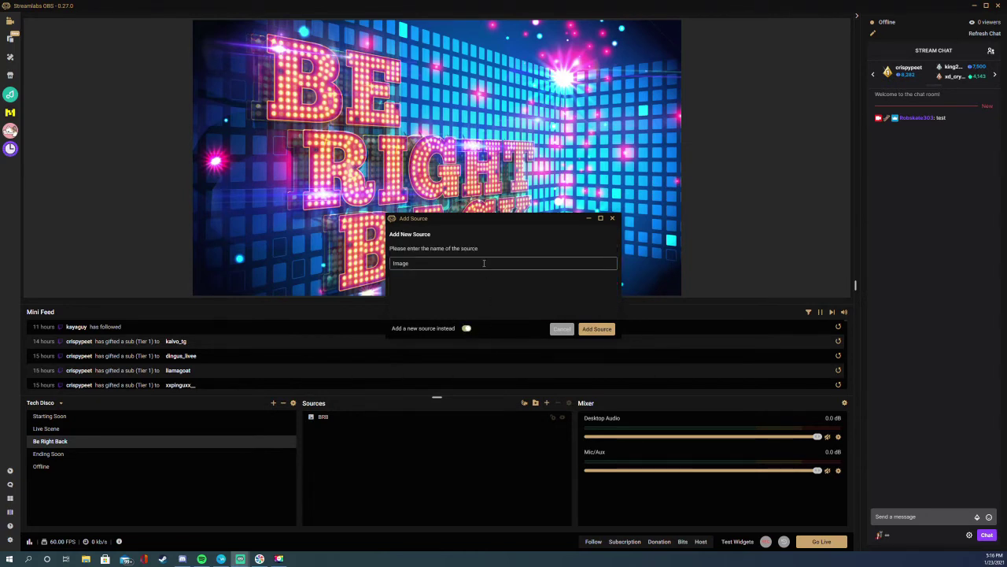
pyautogui.click(596, 329)
# Load 5ff071238e783.png from Downloads into the Image source and place it along the right edge of the Be Right Back scene.
pyautogui.click(597, 222)
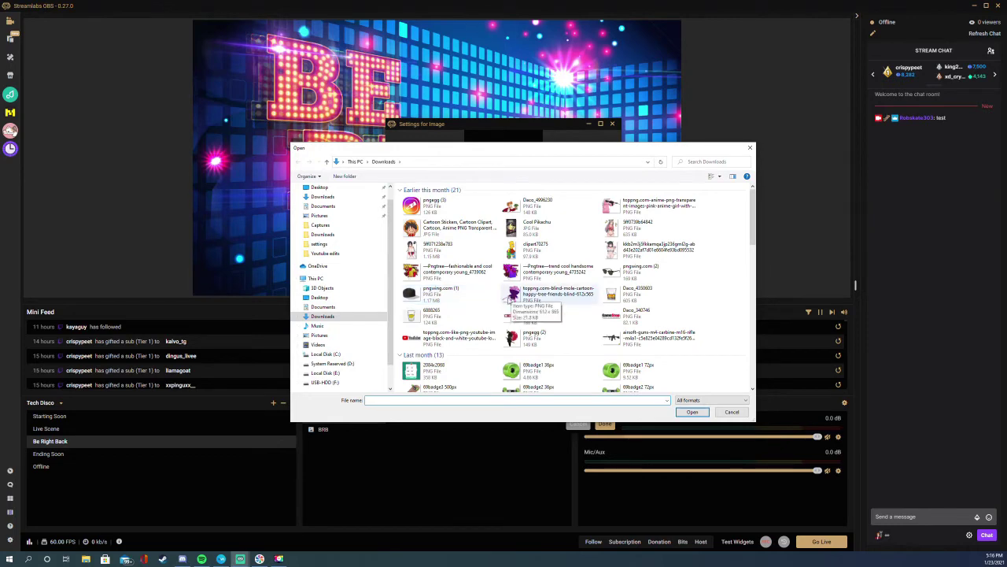
pyautogui.scroll(-2, 504, 303)
pyautogui.scroll(2, 504, 303)
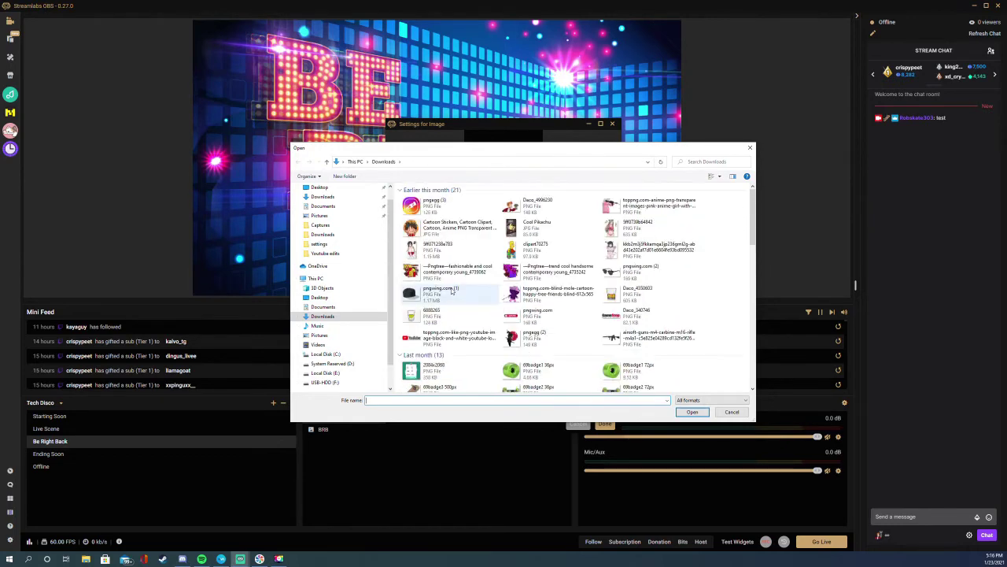
pyautogui.click(437, 244)
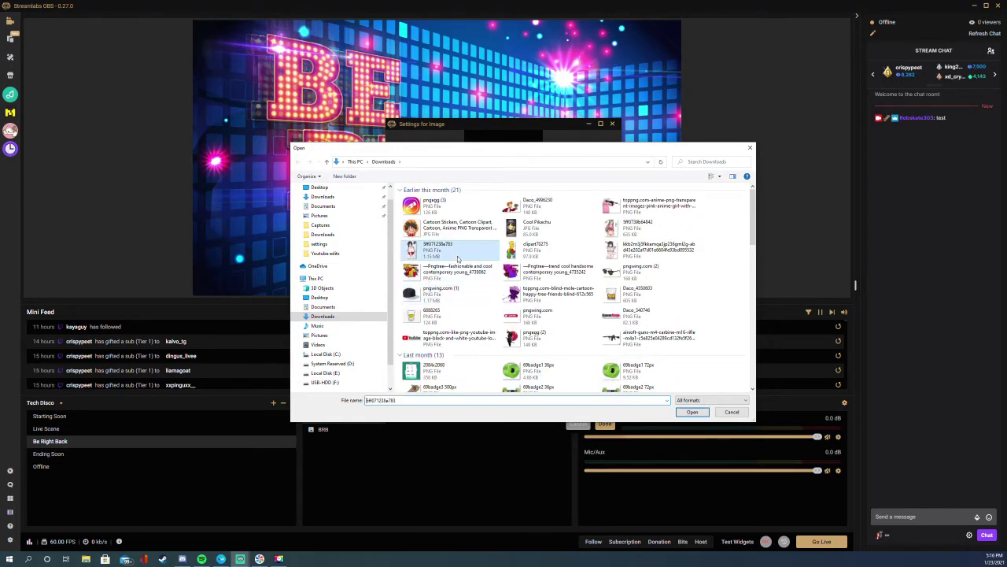
pyautogui.click(692, 411)
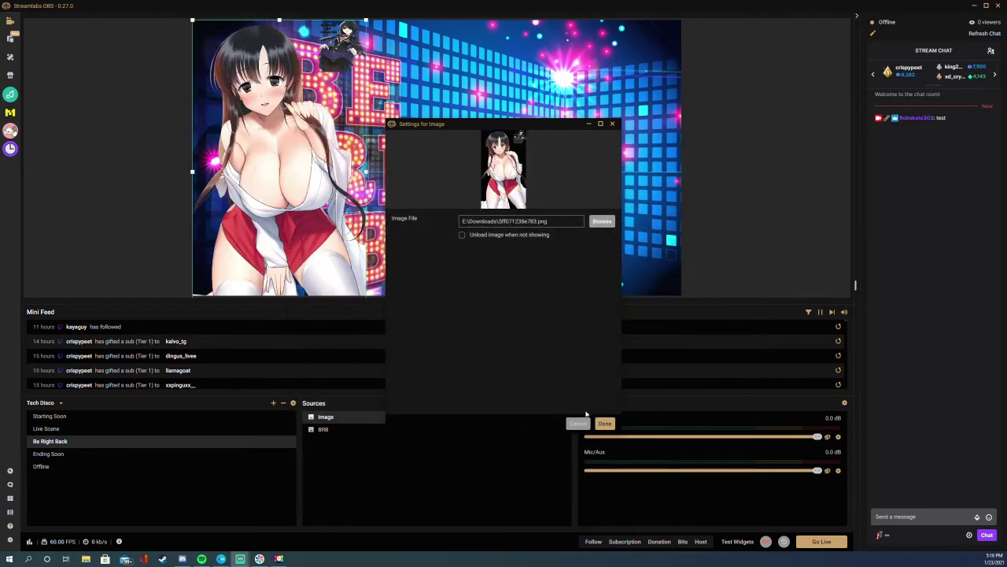
pyautogui.click(604, 425)
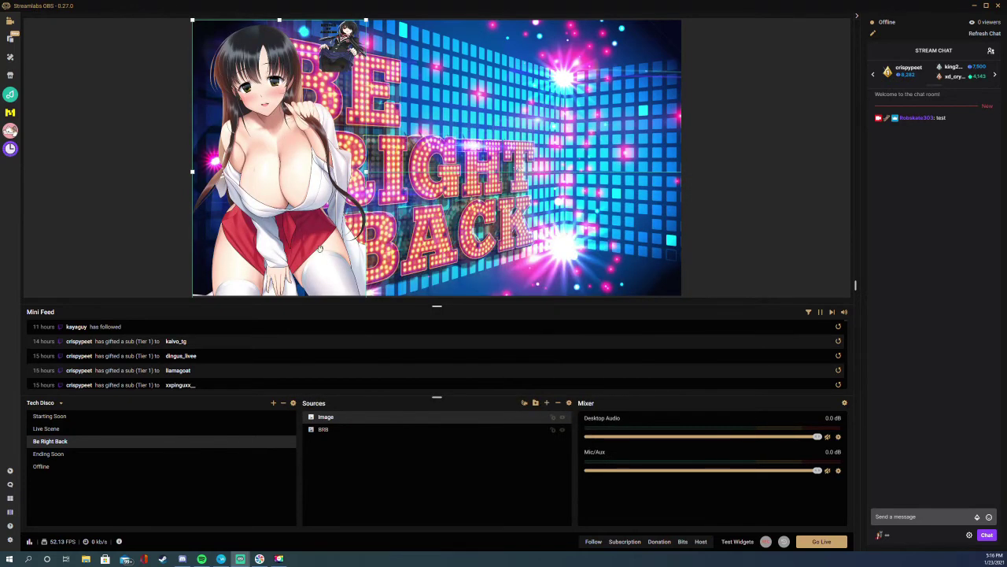
pyautogui.moveTo(320, 249); pyautogui.dragTo(642, 248)
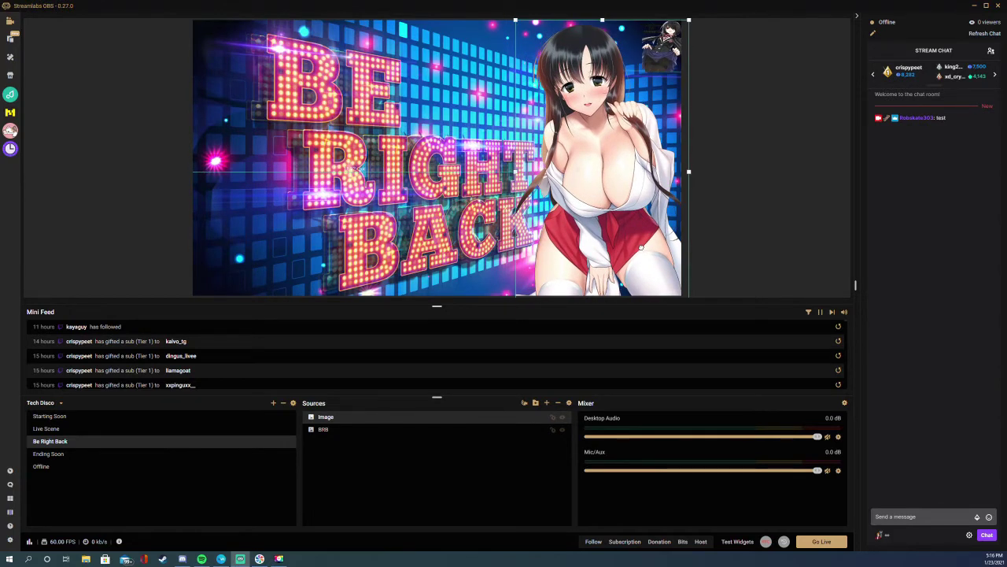
pyautogui.click(809, 230)
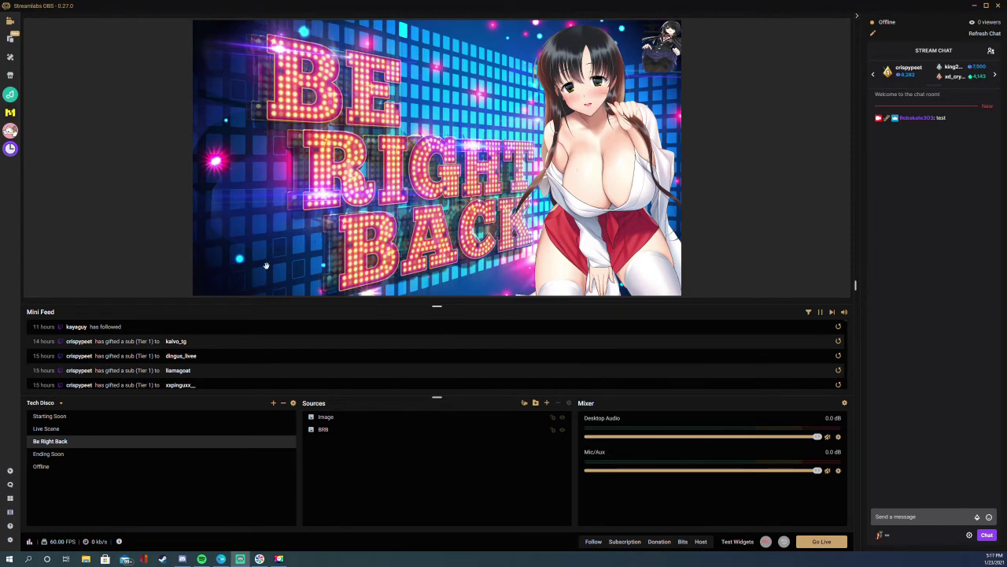
# Switch to Live Scene and open the filters of the Webcam source inside the Webcam folder.
pyautogui.click(108, 434)
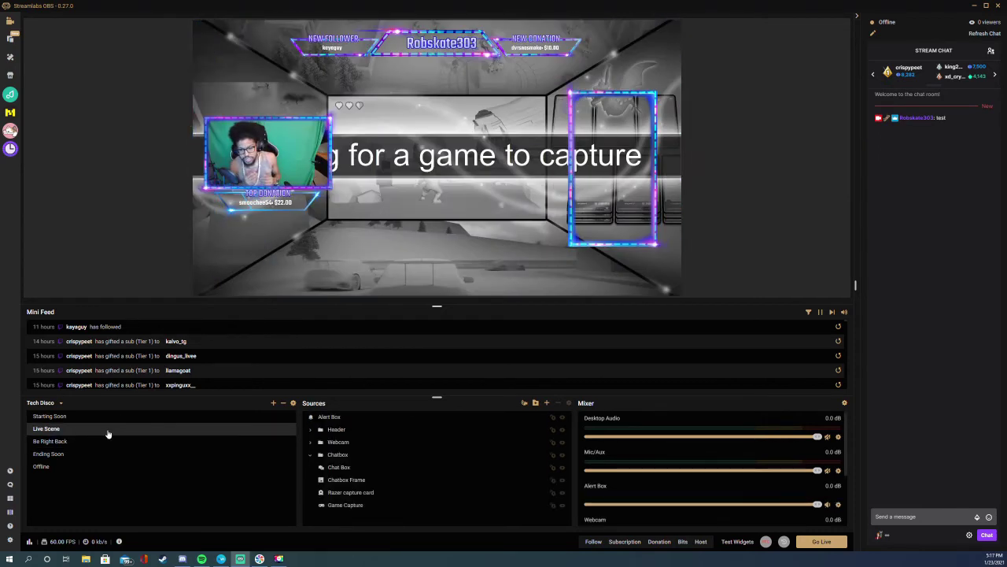
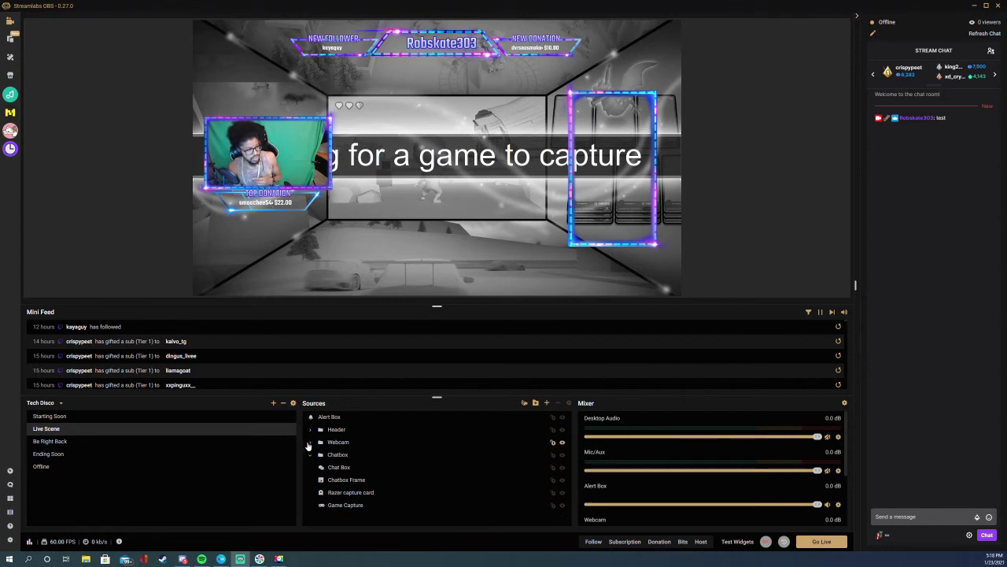
pyautogui.click(308, 443)
pyautogui.click(310, 443)
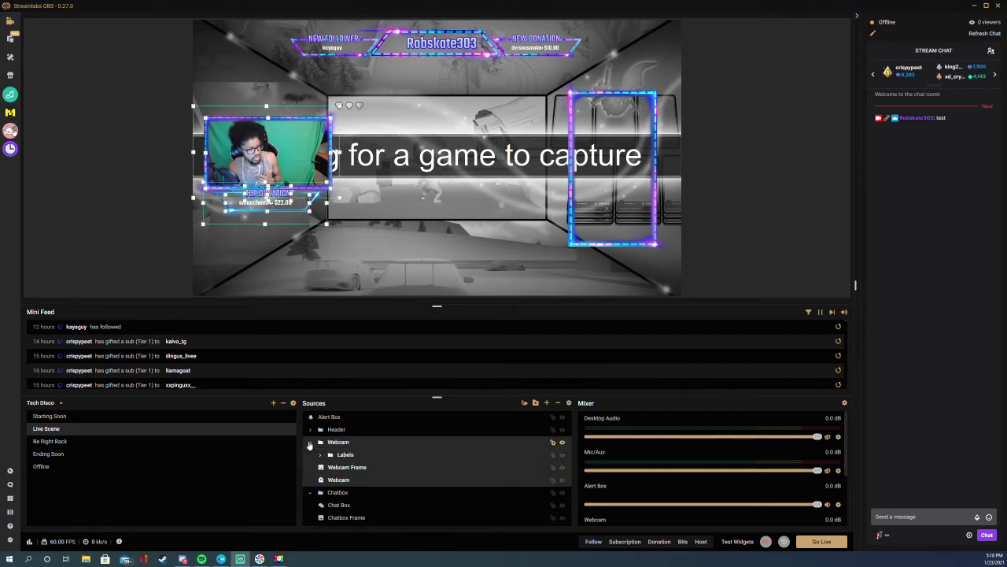
pyautogui.click(366, 482)
pyautogui.rightClick(365, 482)
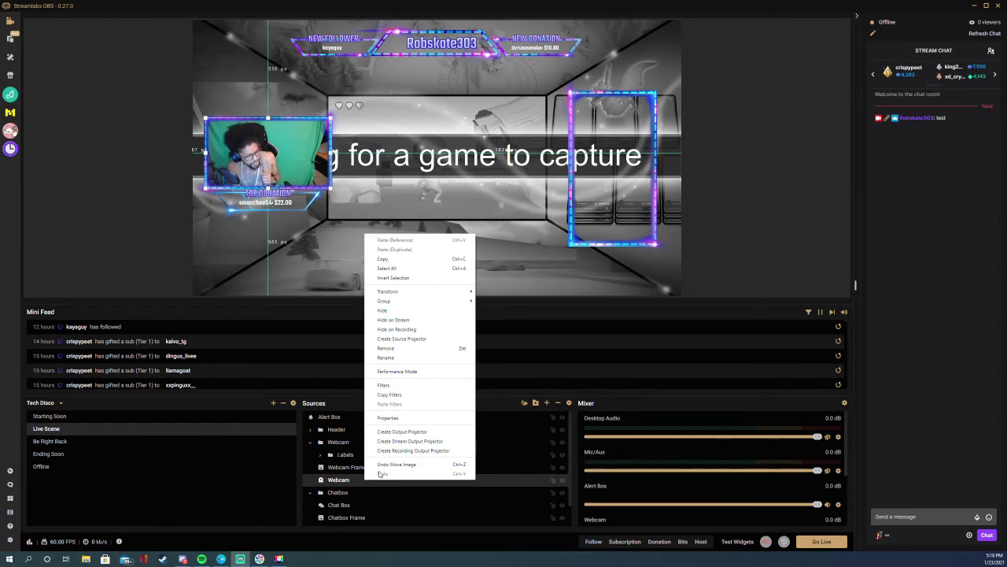
pyautogui.click(408, 385)
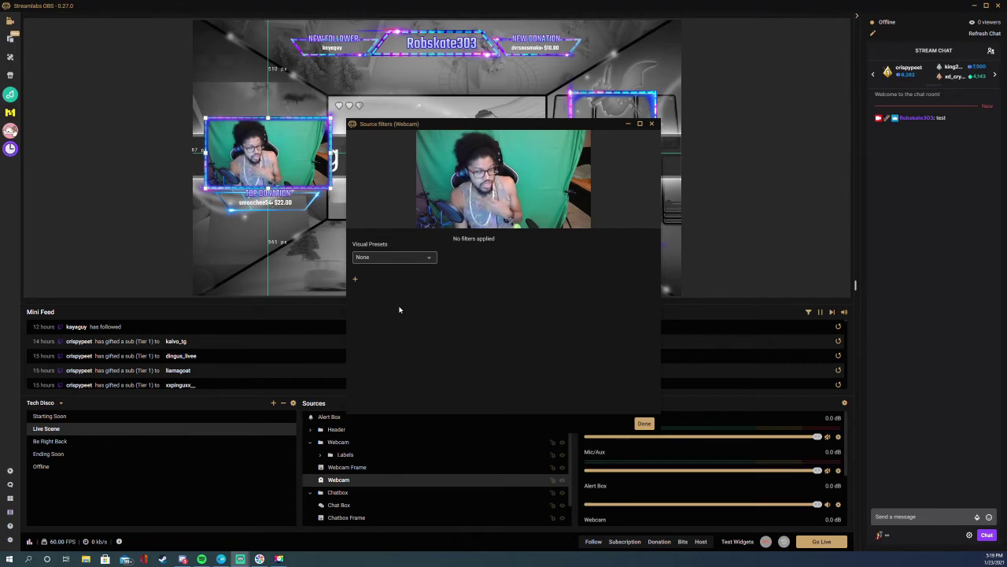
# Add a Chroma Key filter to the Webcam source, keeping the default filter name.
pyautogui.click(355, 277)
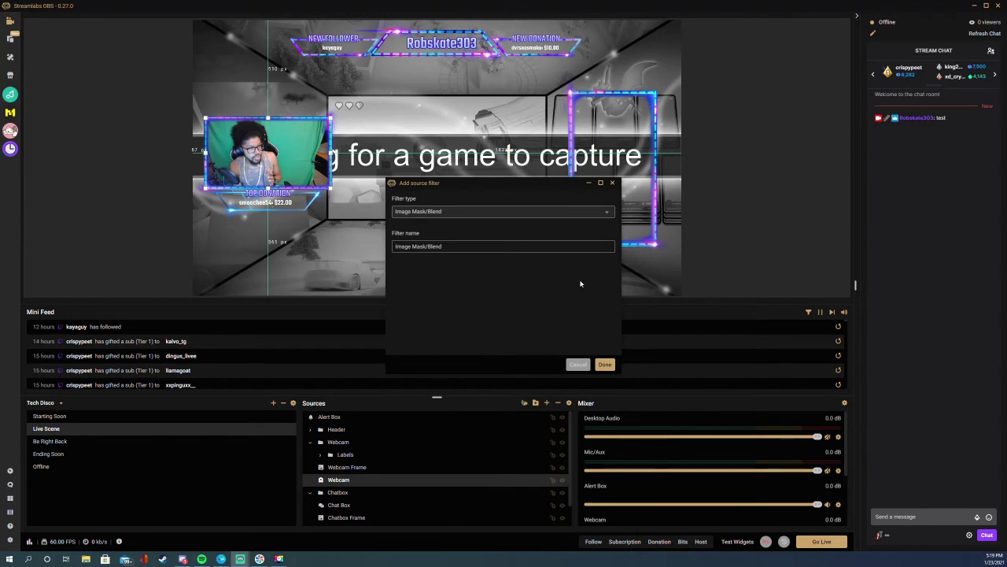
pyautogui.click(582, 212)
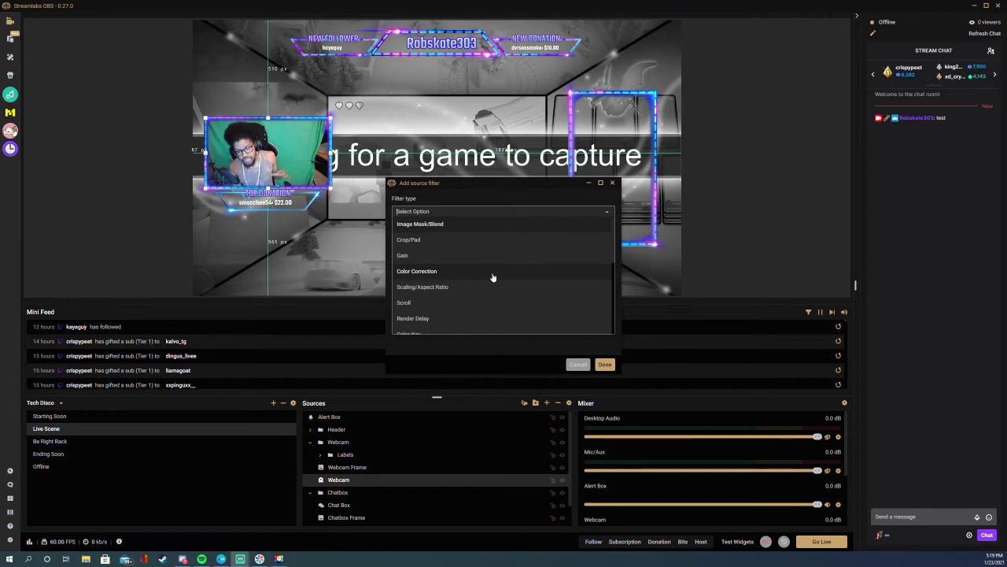
pyautogui.scroll(-2, 493, 277)
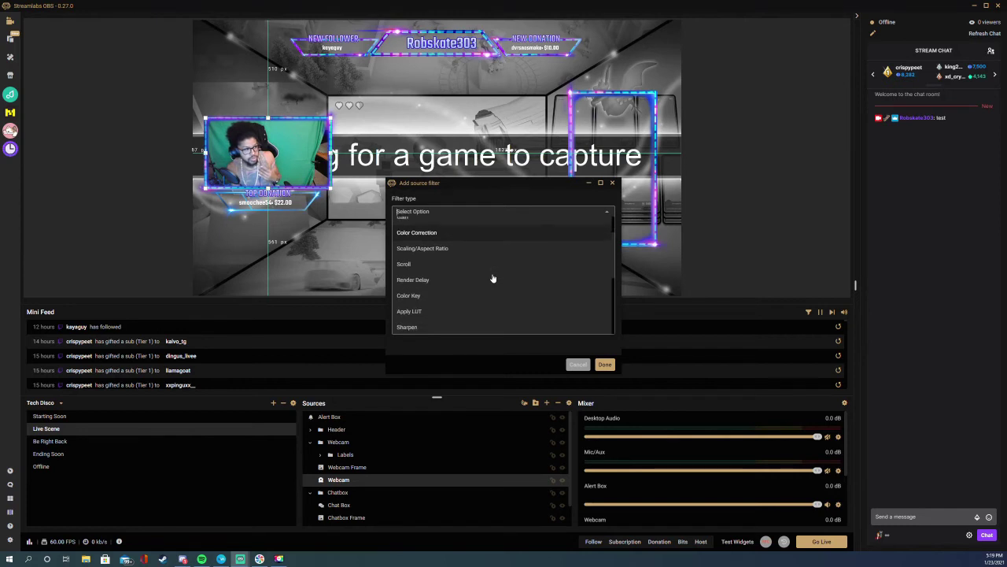
pyautogui.scroll(2, 493, 277)
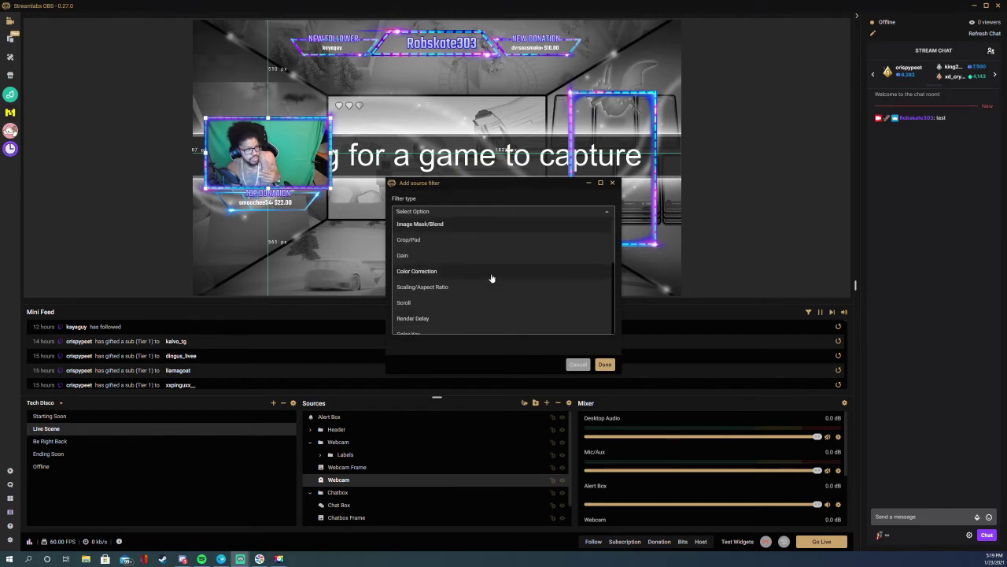
pyautogui.scroll(-4, 490, 277)
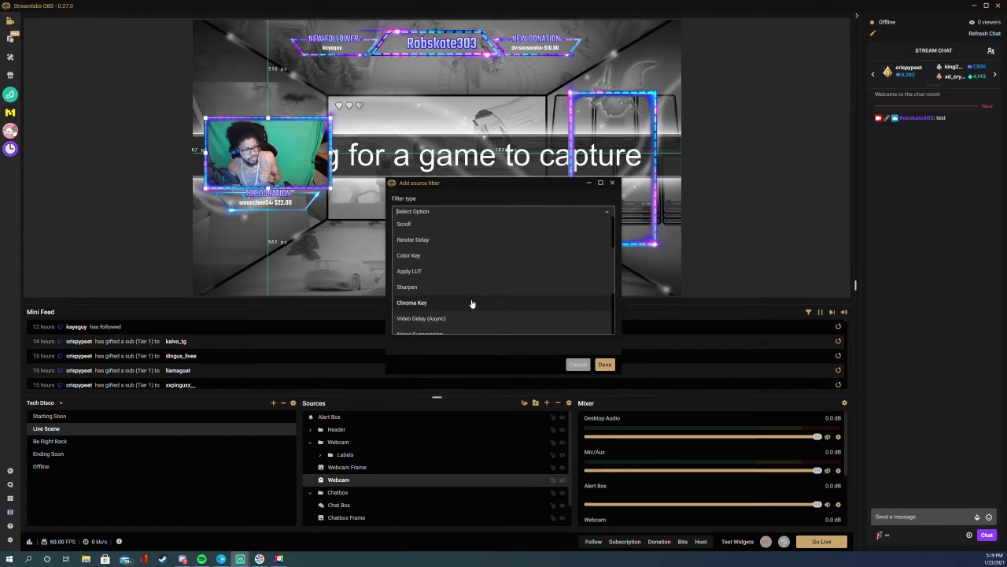
pyautogui.click(472, 303)
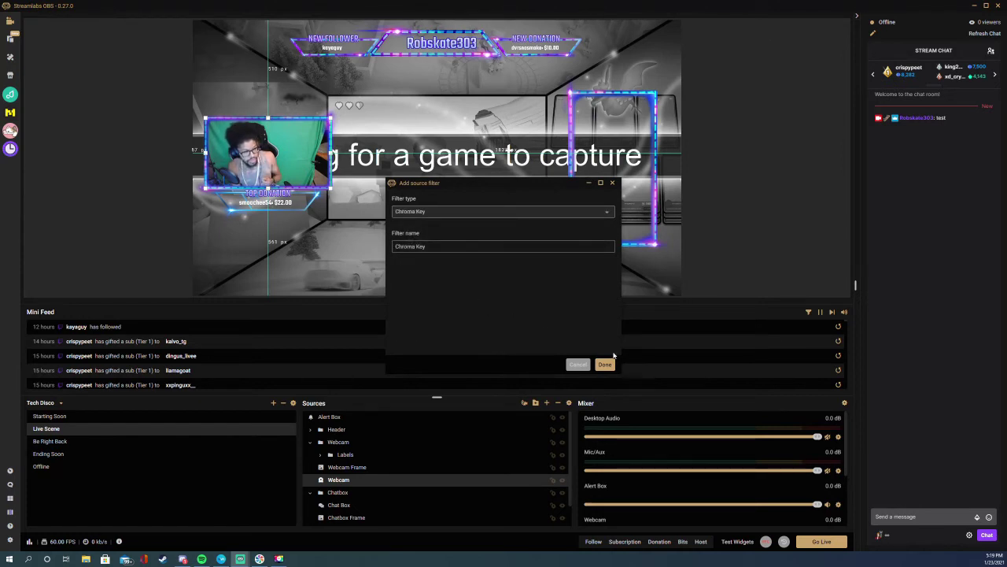
pyautogui.click(604, 365)
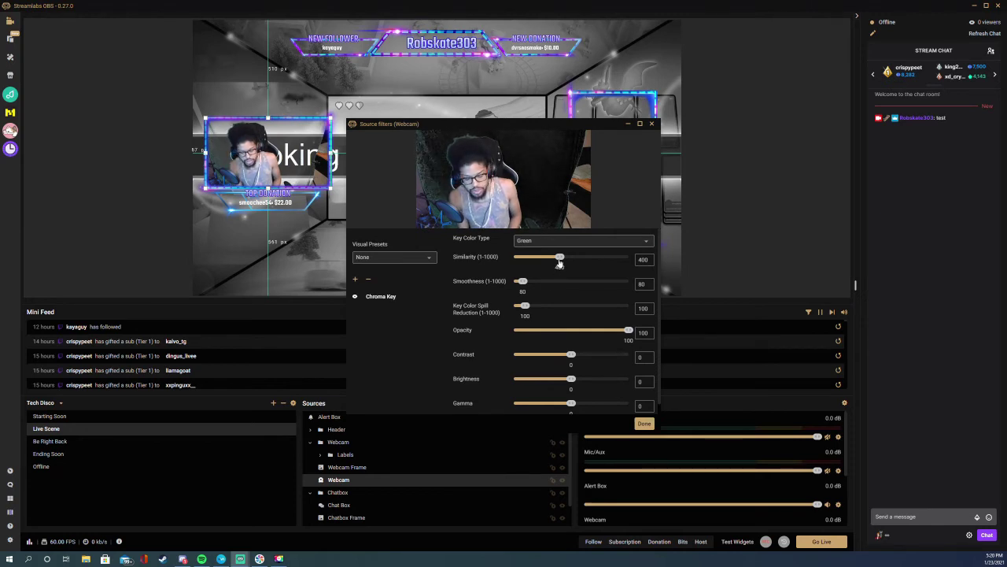
# Tune the webcam's Chroma Key filter to a similarity of 451 and a smoothness of 47, keeping the Green key color.
pyautogui.moveTo(559, 264); pyautogui.dragTo(566, 264)
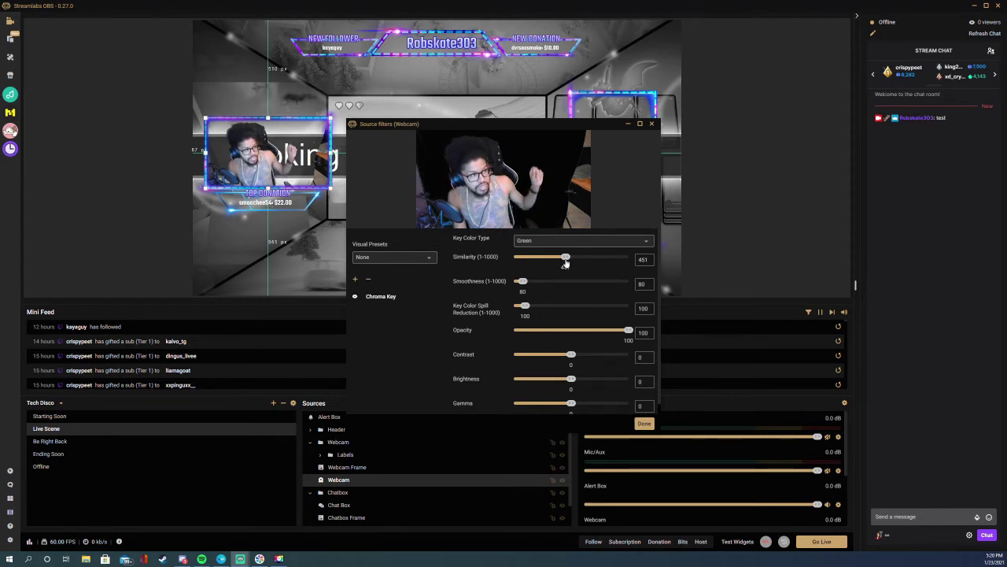
pyautogui.moveTo(565, 263)
pyautogui.mouseDown()
pyautogui.moveTo(590, 264)
pyautogui.moveTo(574, 259)
pyautogui.mouseUp()
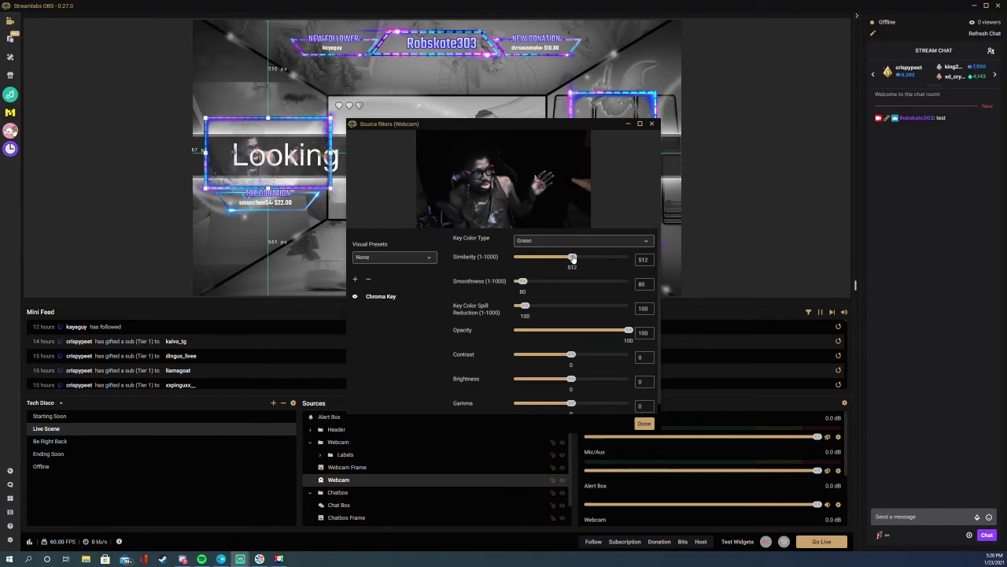
pyautogui.moveTo(572, 259); pyautogui.dragTo(566, 259)
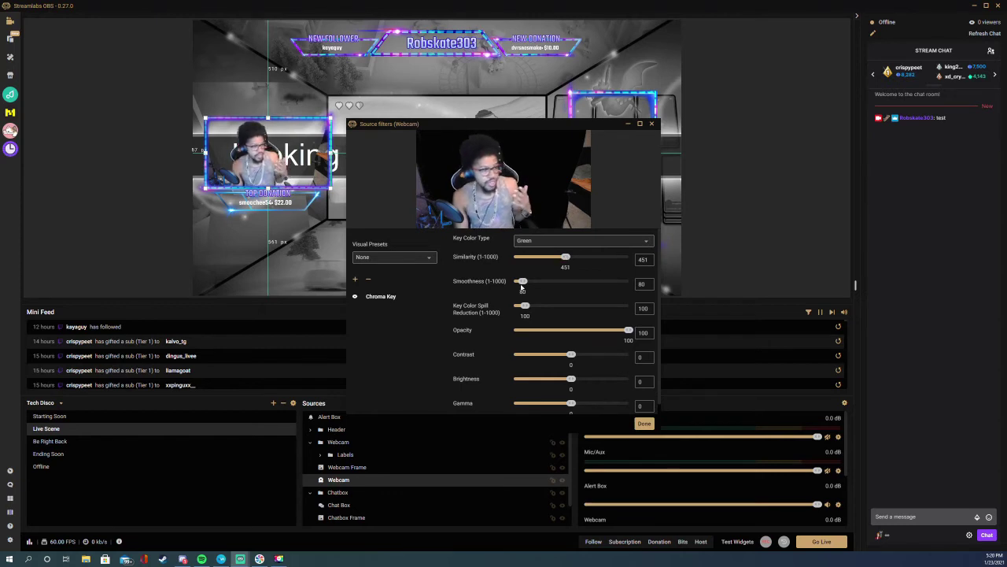
pyautogui.moveTo(522, 284); pyautogui.dragTo(519, 284)
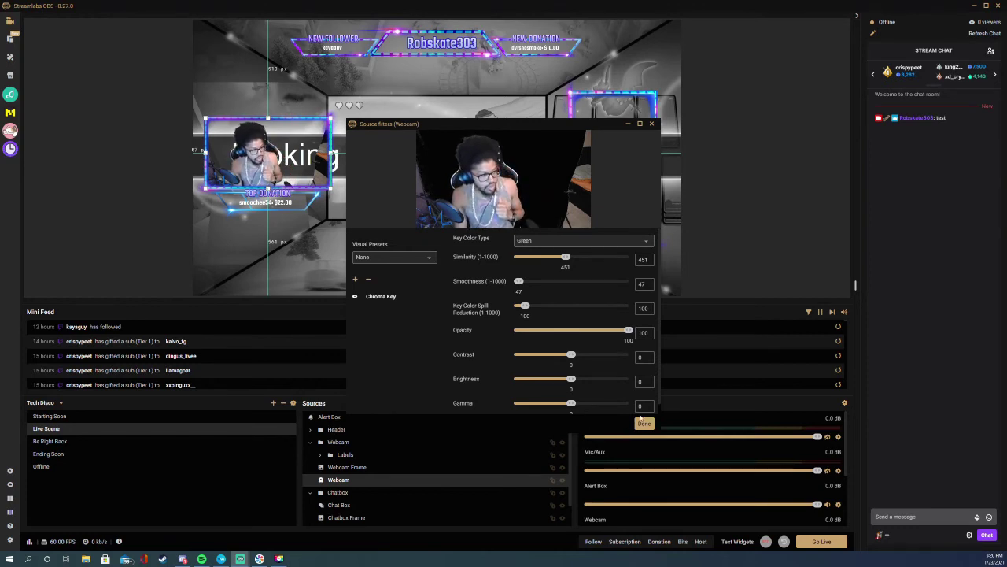
pyautogui.click(644, 424)
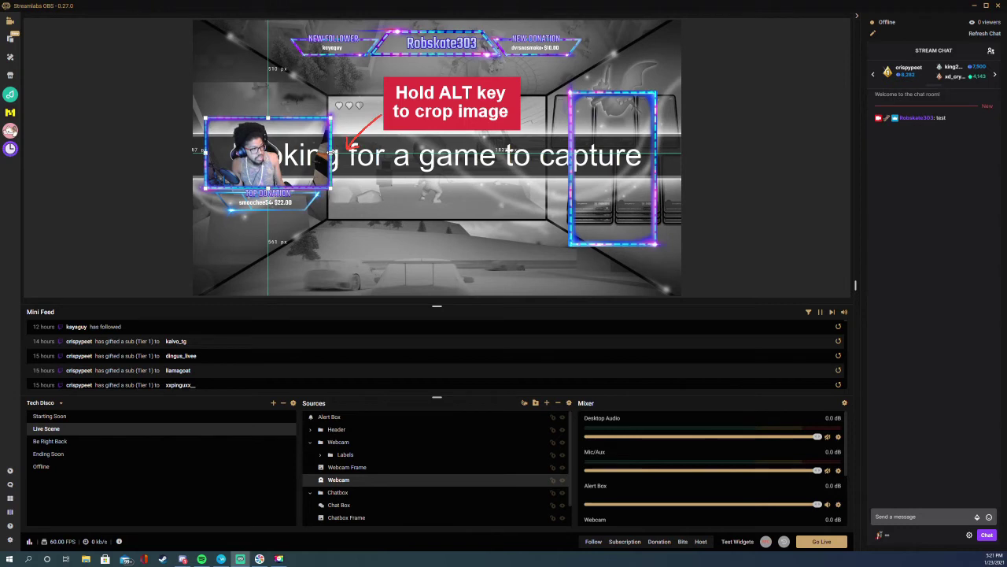
# Crop the right side of the Webcam source in Live Scene to cut off the area beyond the green screen.
pyautogui.moveTo(332, 150); pyautogui.dragTo(309, 151)
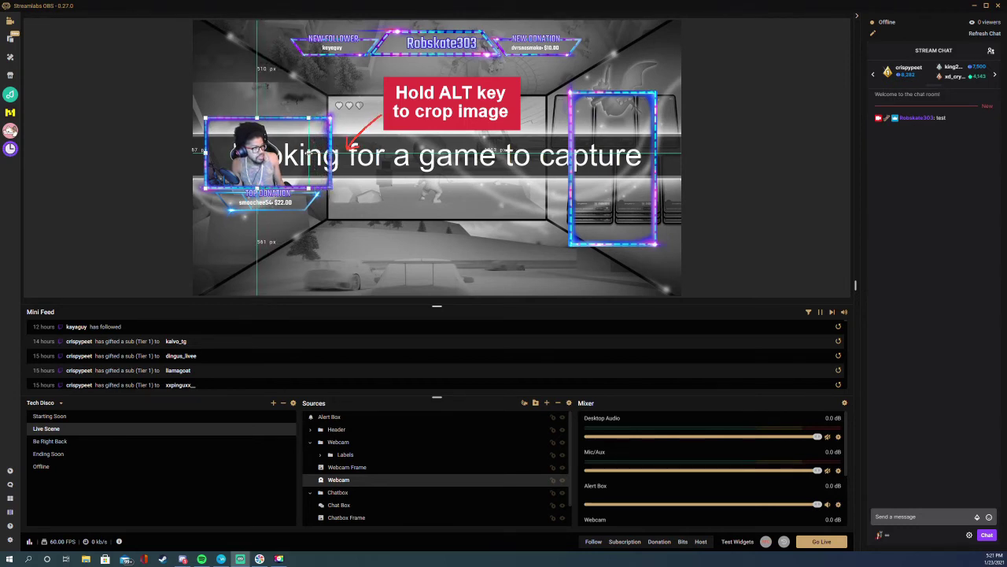
pyautogui.click(413, 150)
pyautogui.click(266, 238)
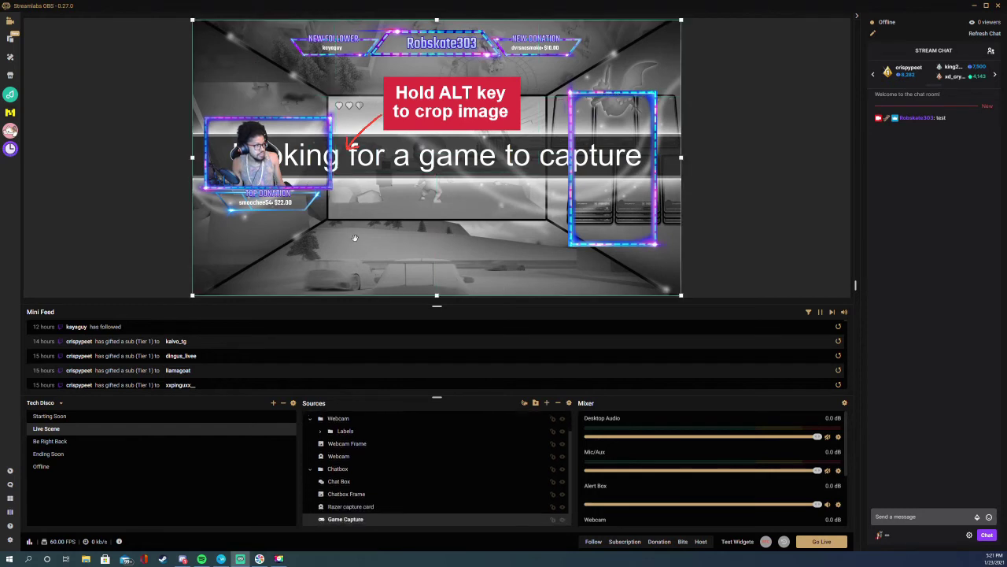
pyautogui.click(134, 255)
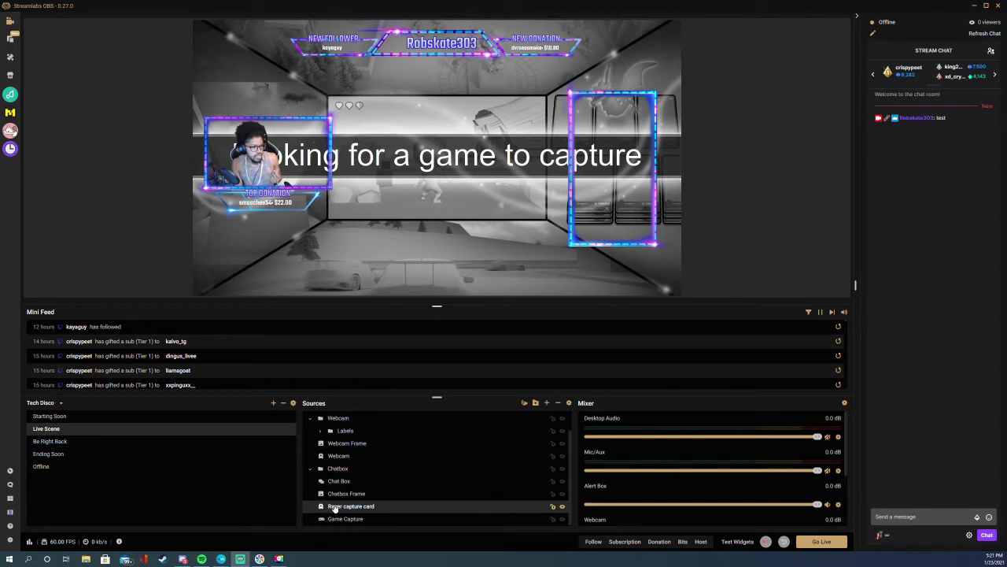
# Look over the transform options of the Razer capture card source, such as Stretch to Screen.
pyautogui.rightClick(335, 509)
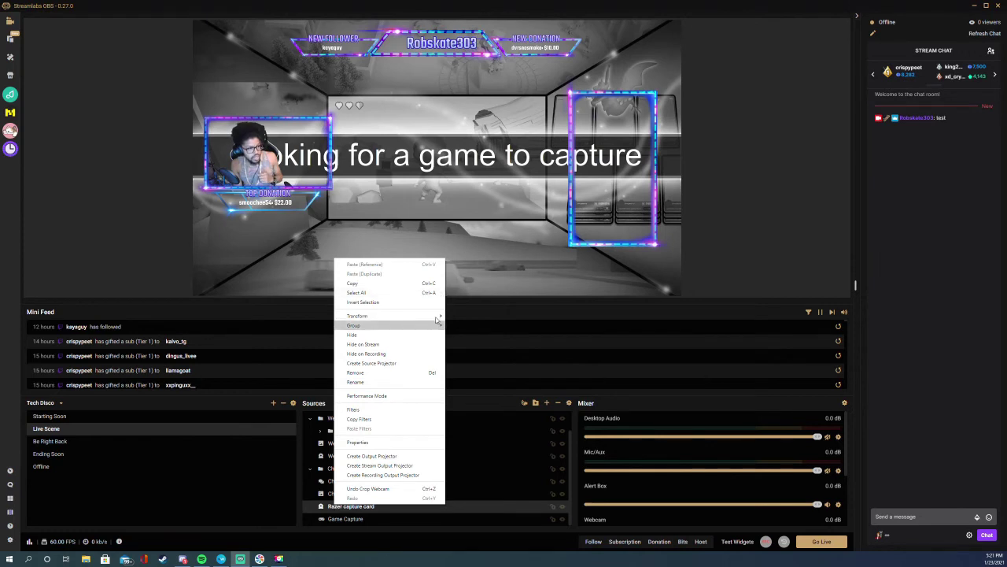
pyautogui.moveTo(437, 317)
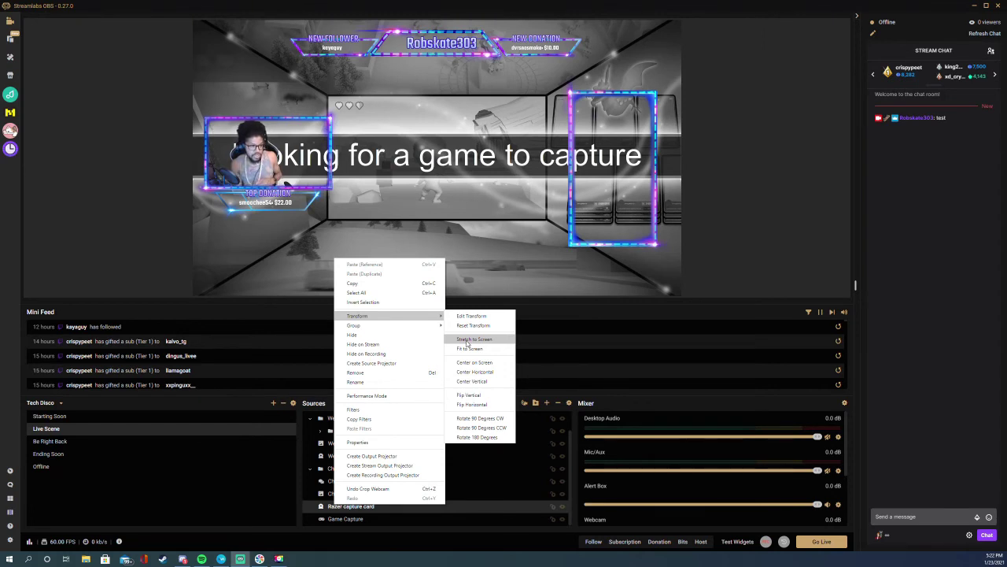
pyautogui.click(467, 342)
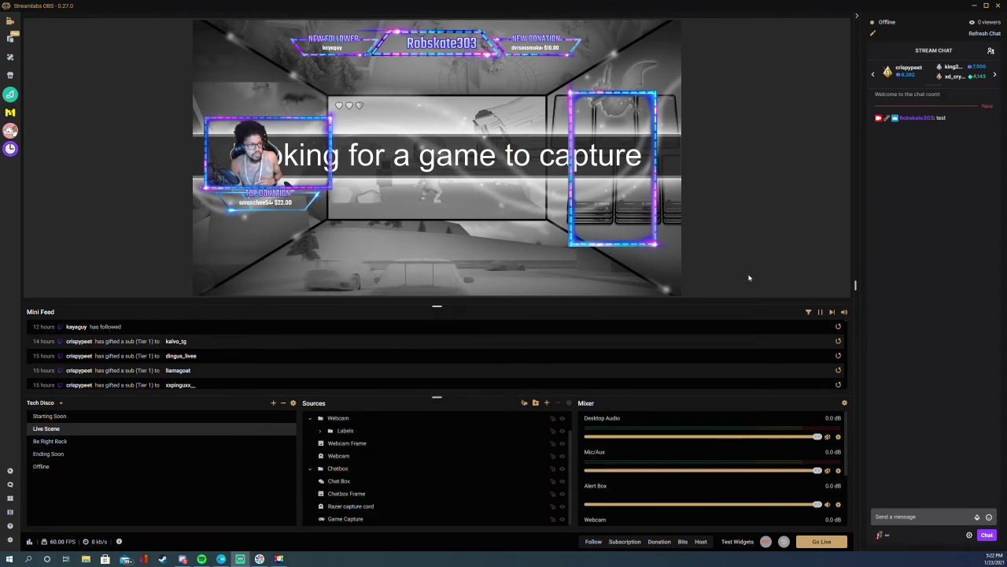
# Check the position, size, rotation and crop settings in Edit Transform for the New Donation stream label in the header.
pyautogui.click(535, 49)
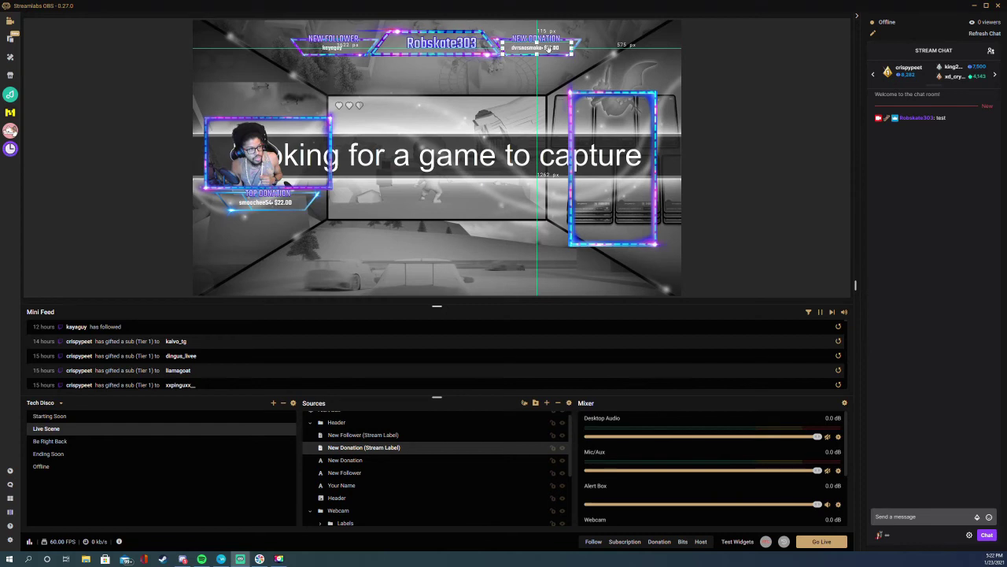
pyautogui.rightClick(549, 50)
pyautogui.moveTo(574, 108)
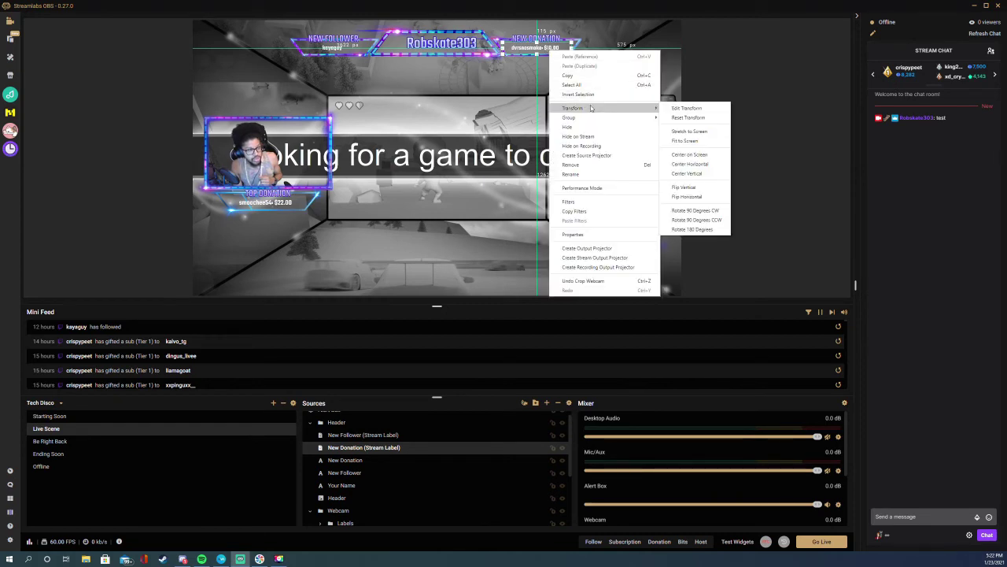
pyautogui.click(696, 109)
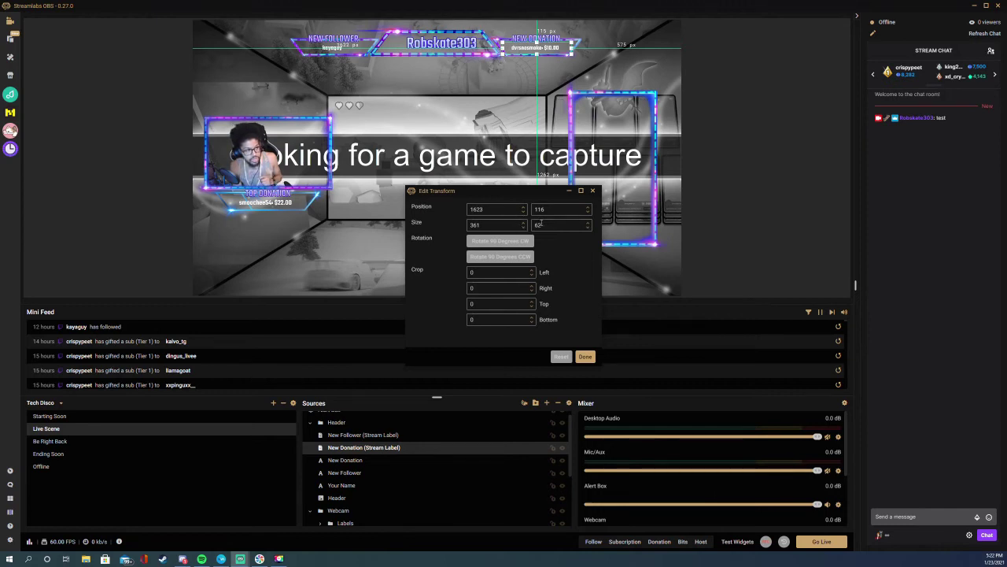
pyautogui.click(586, 356)
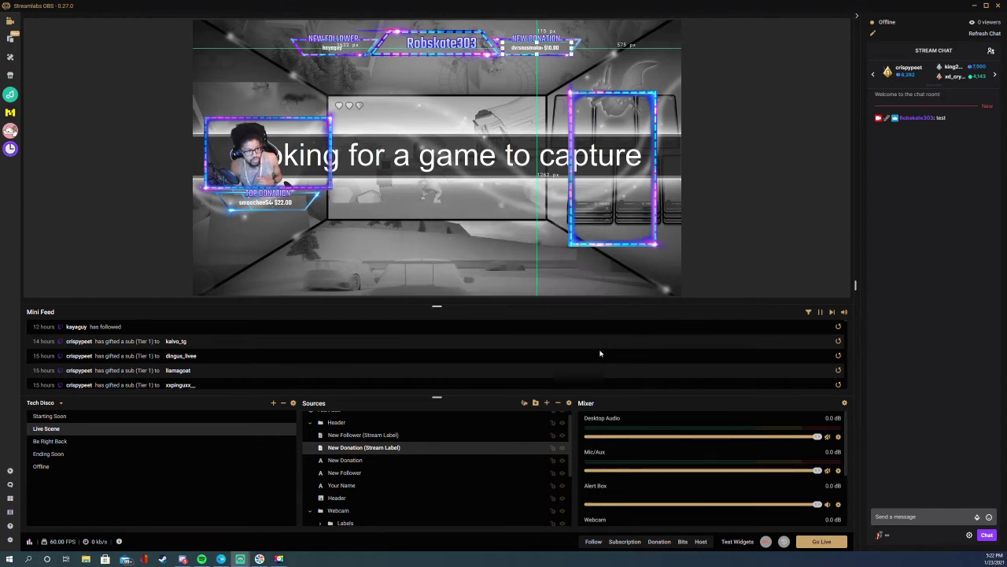
pyautogui.click(800, 241)
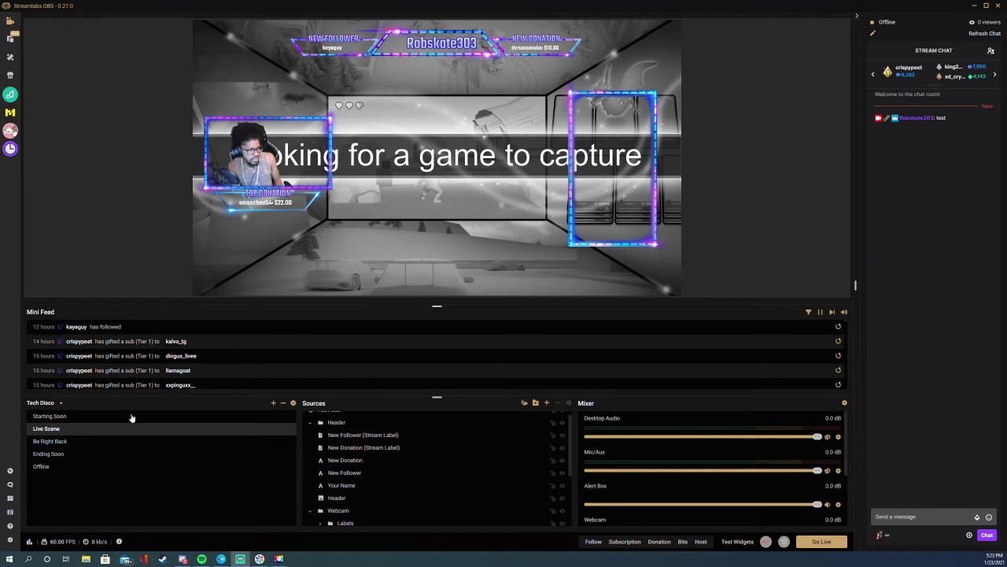
# Set the encoder for streaming output to Hardware (NVENC) (new) in the settings, keeping the Advanced output mode.
pyautogui.click(11, 541)
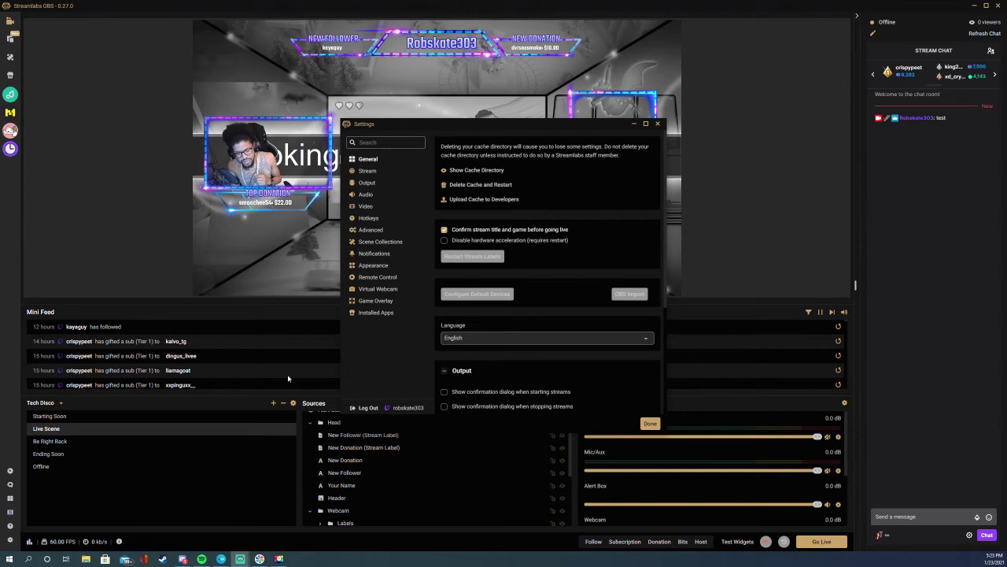
pyautogui.click(384, 175)
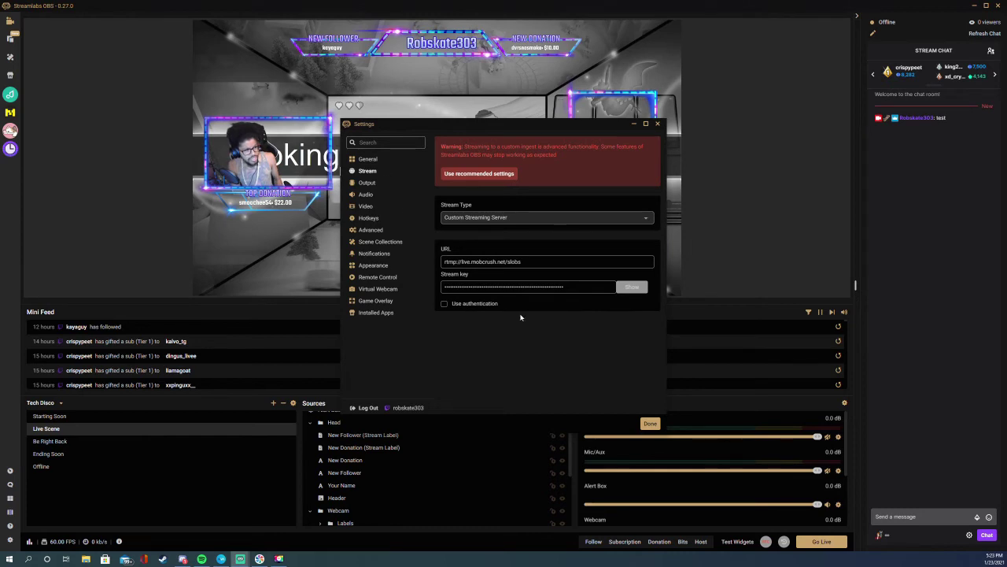
pyautogui.click(373, 185)
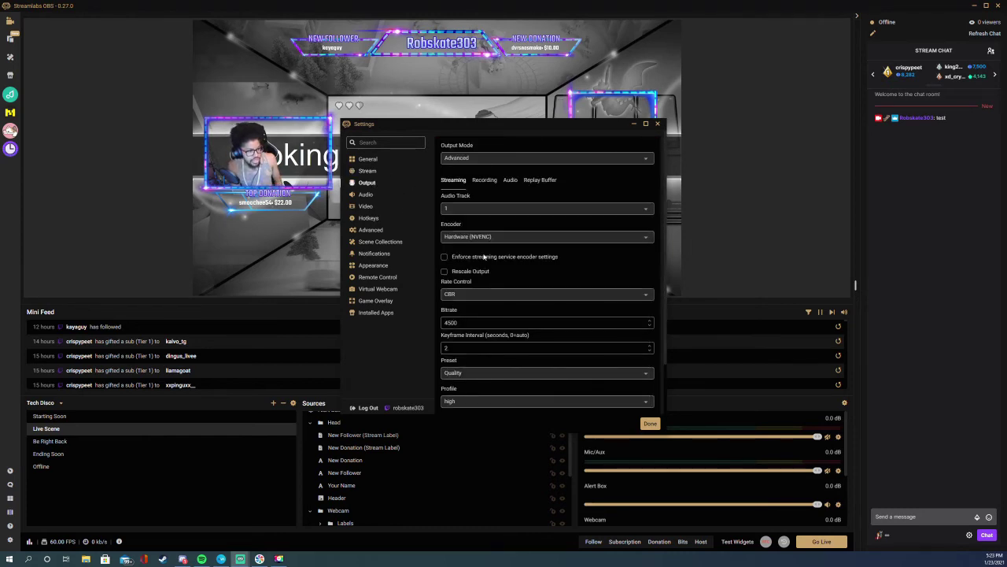
pyautogui.scroll(-3, 450, 294)
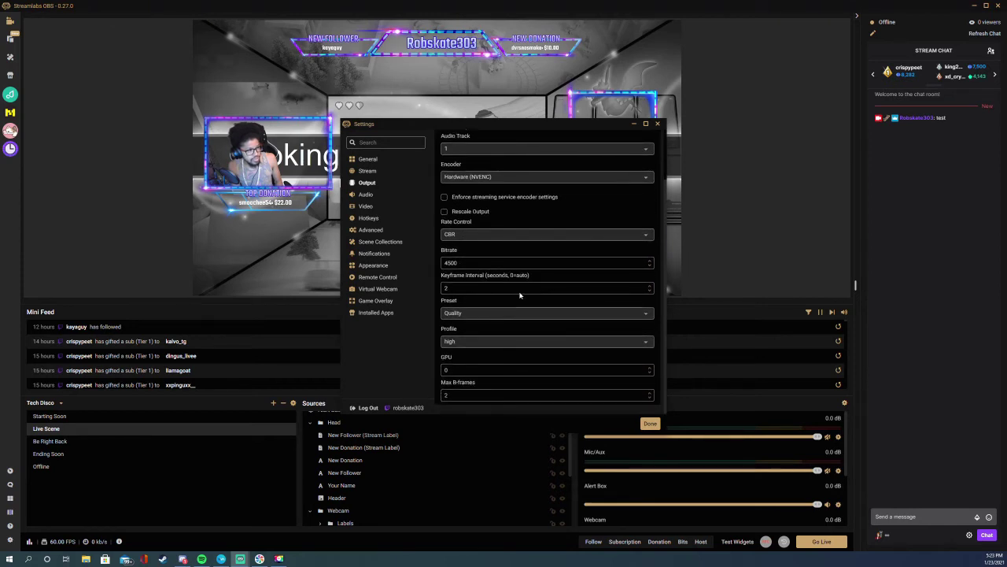
pyautogui.scroll(3, 520, 292)
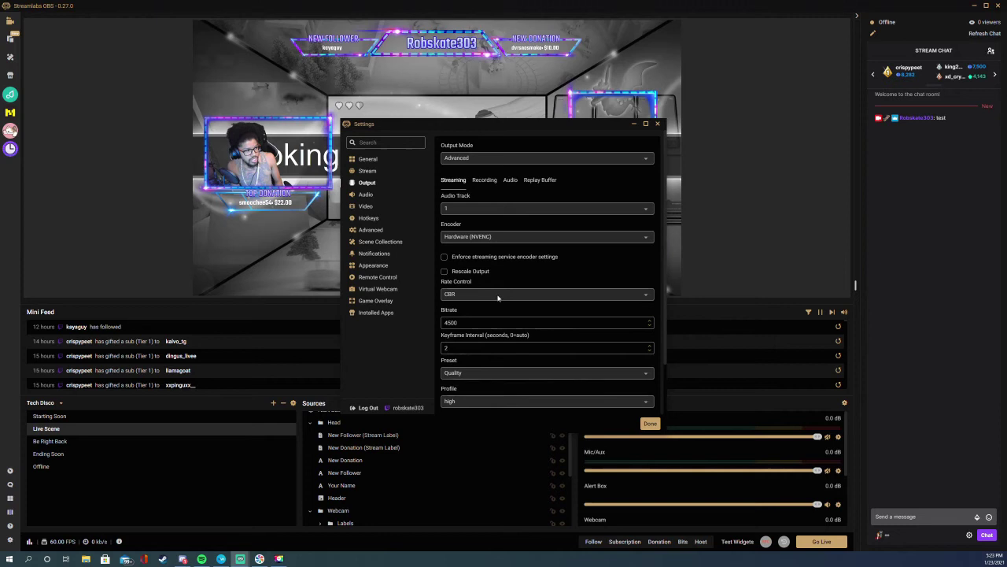
pyautogui.click(532, 238)
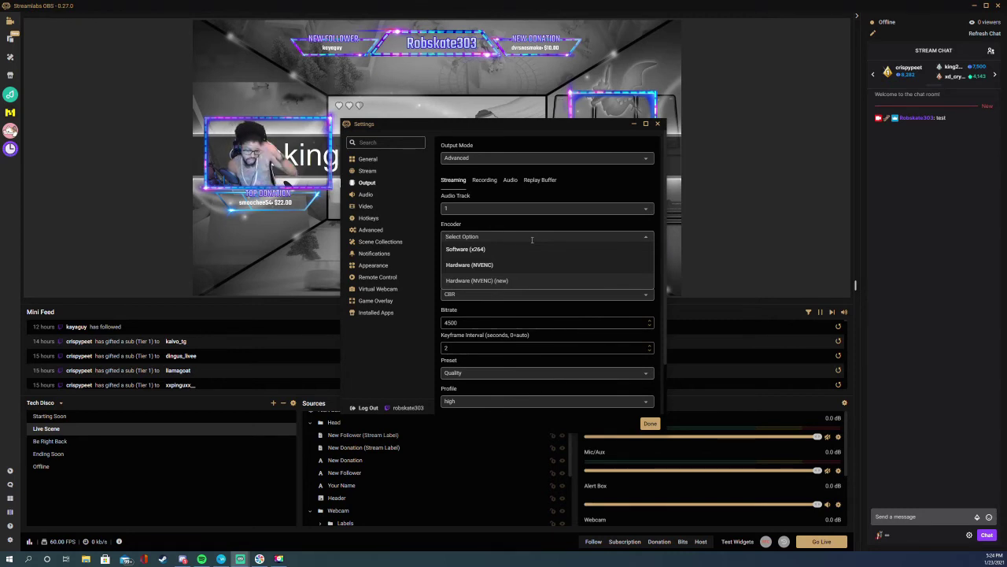
pyautogui.click(508, 281)
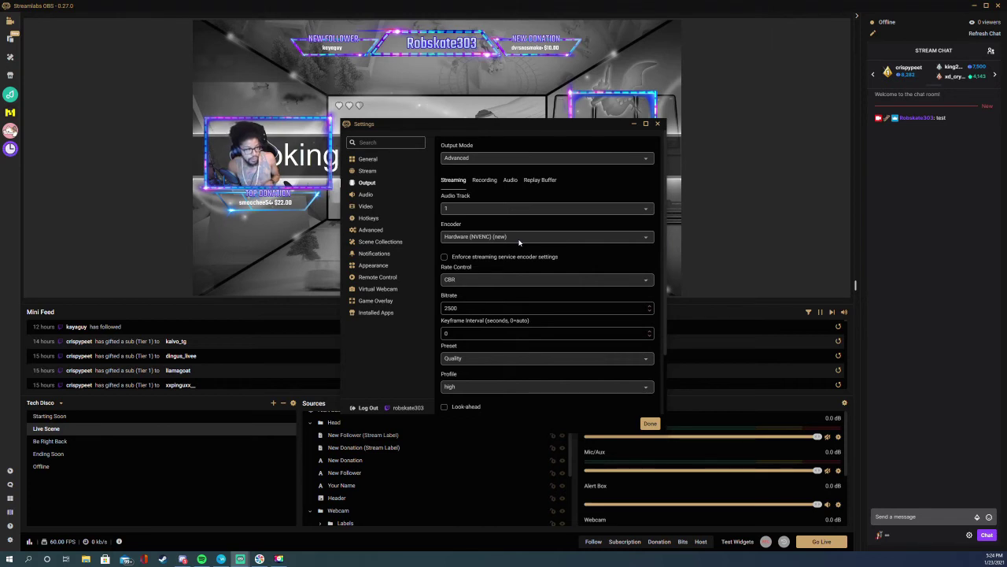
# Examine the streaming bitrate and compare it with the canvas resolution, output resolution and FPS in the video settings.
pyautogui.scroll(-2, 519, 258)
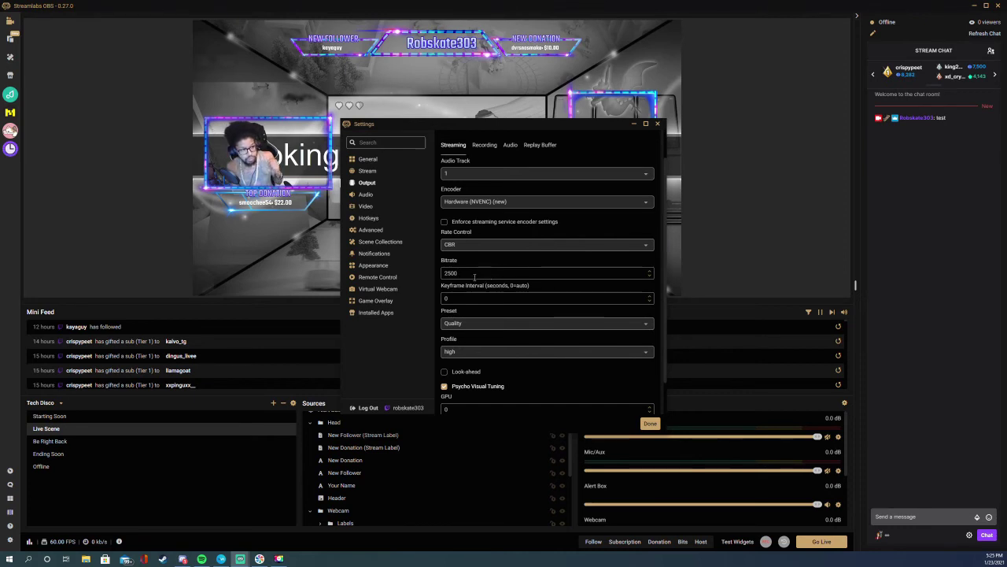
pyautogui.doubleClick(475, 273)
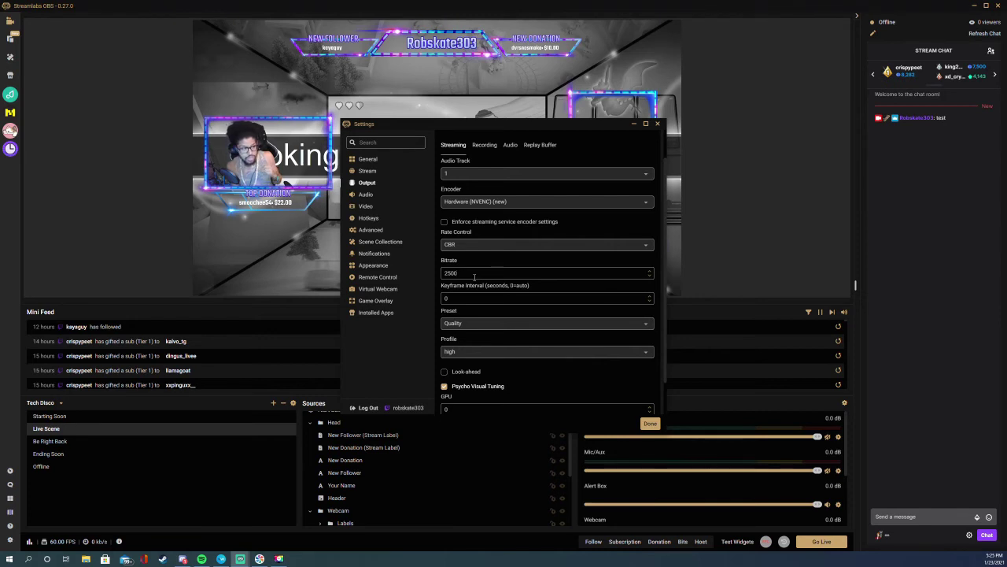
pyautogui.doubleClick(474, 273)
pyautogui.click(475, 273)
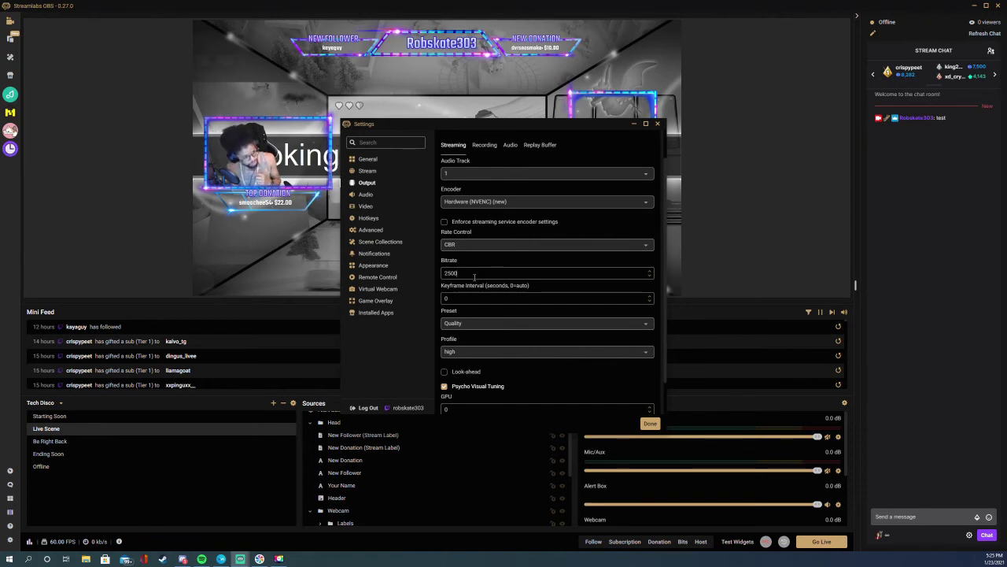
pyautogui.click(384, 207)
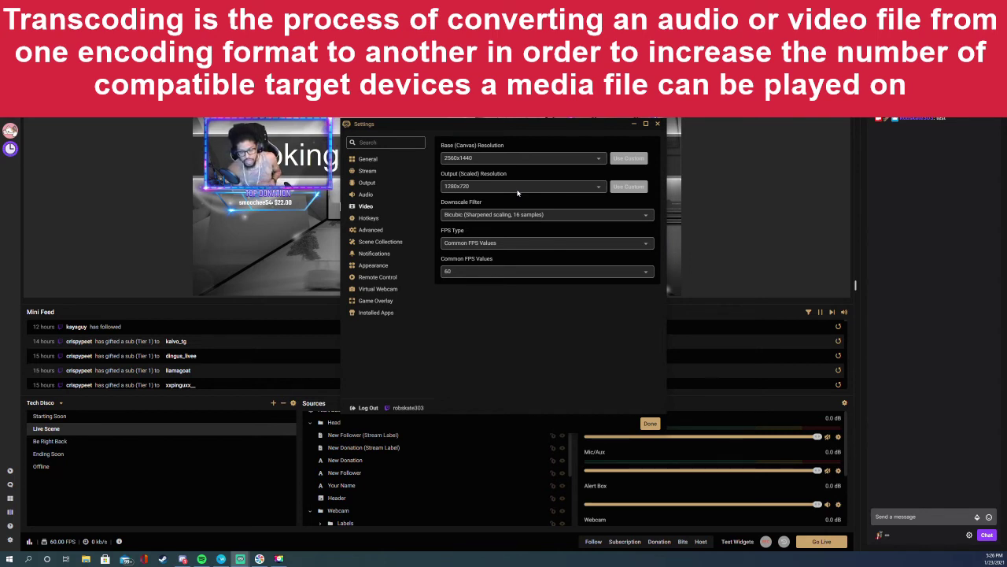
pyautogui.click(373, 183)
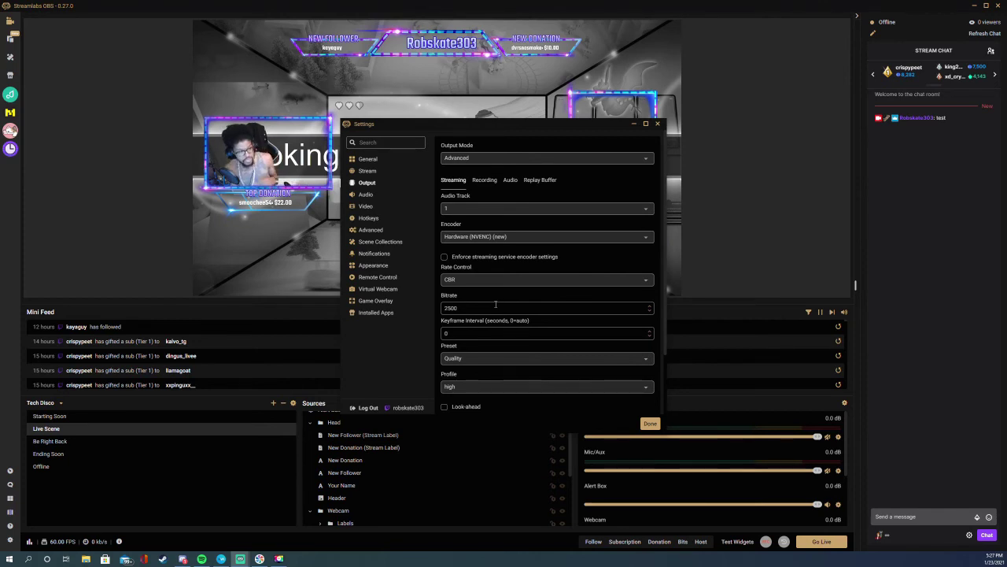
pyautogui.click(368, 206)
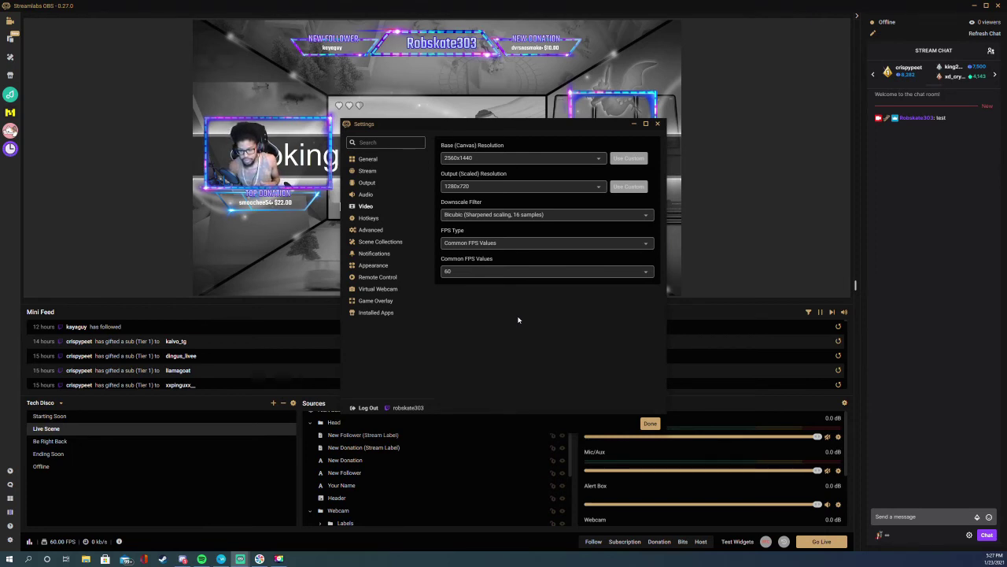
# Try output (scaled) resolutions of 1920x1080 and 1280x720 in the video settings.
pyautogui.click(579, 186)
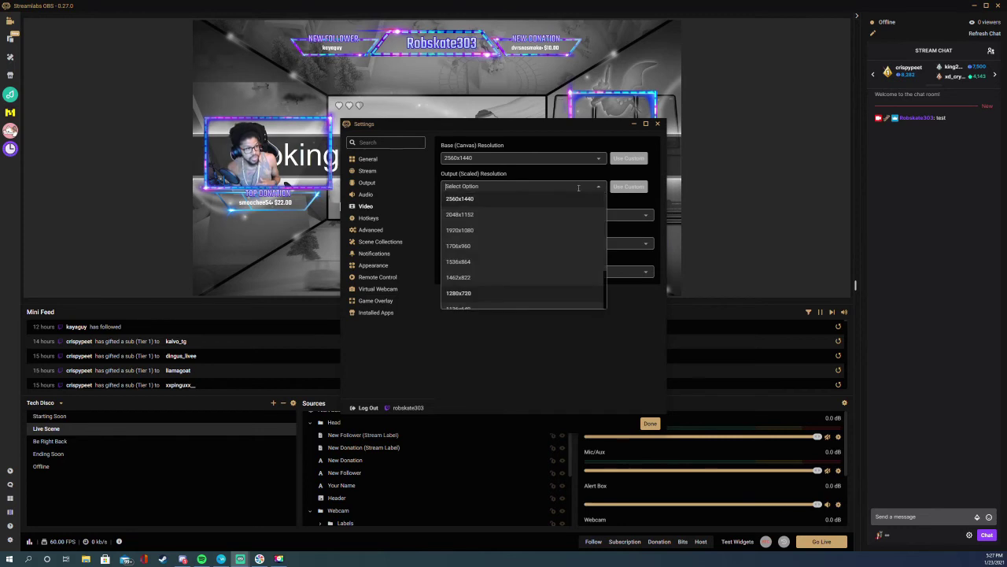
pyautogui.click(507, 234)
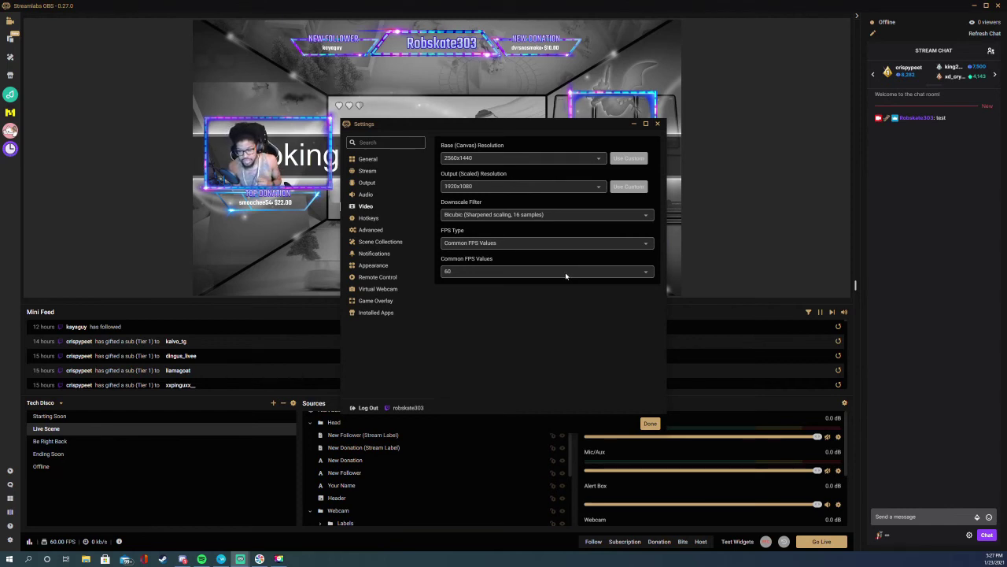
pyautogui.click(566, 189)
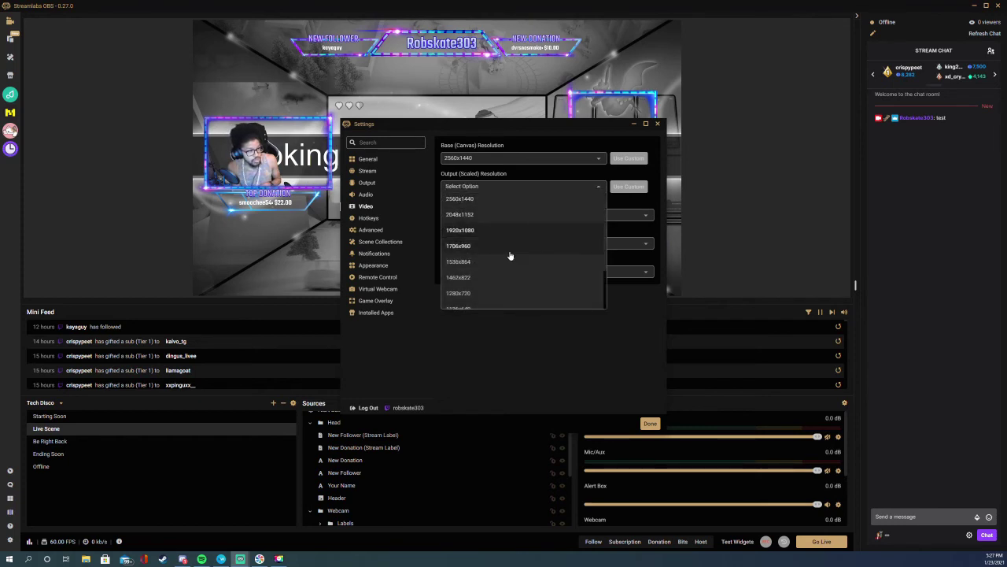
pyautogui.click(509, 292)
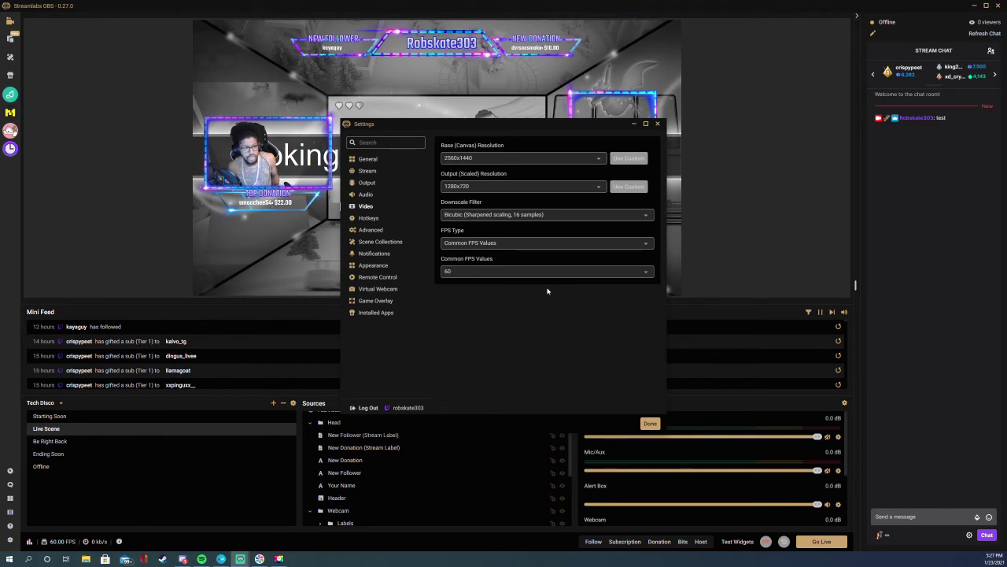
# Set the output (scaled) resolution to 852x480, leaving the base canvas resolution as it is.
pyautogui.click(567, 186)
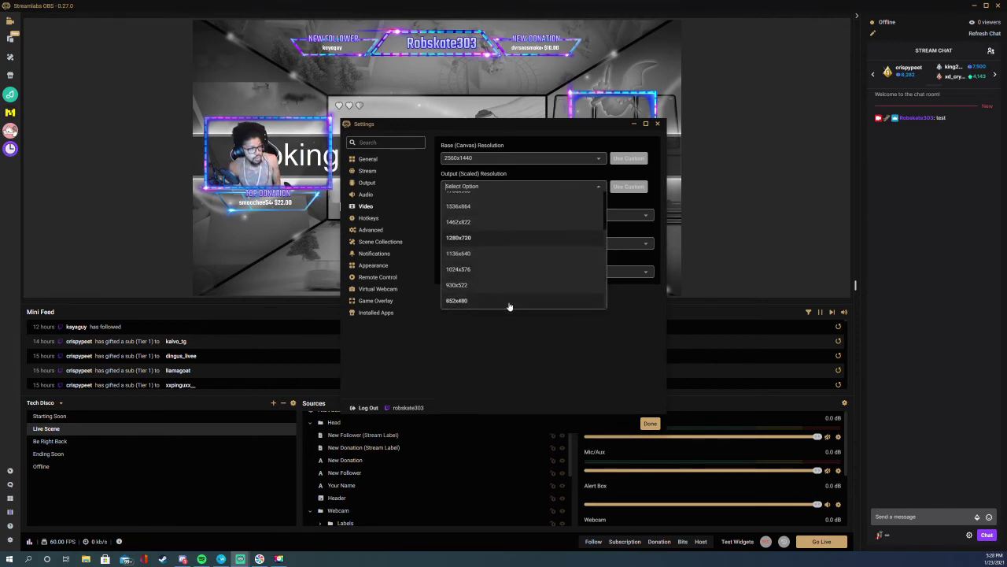
pyautogui.click(508, 302)
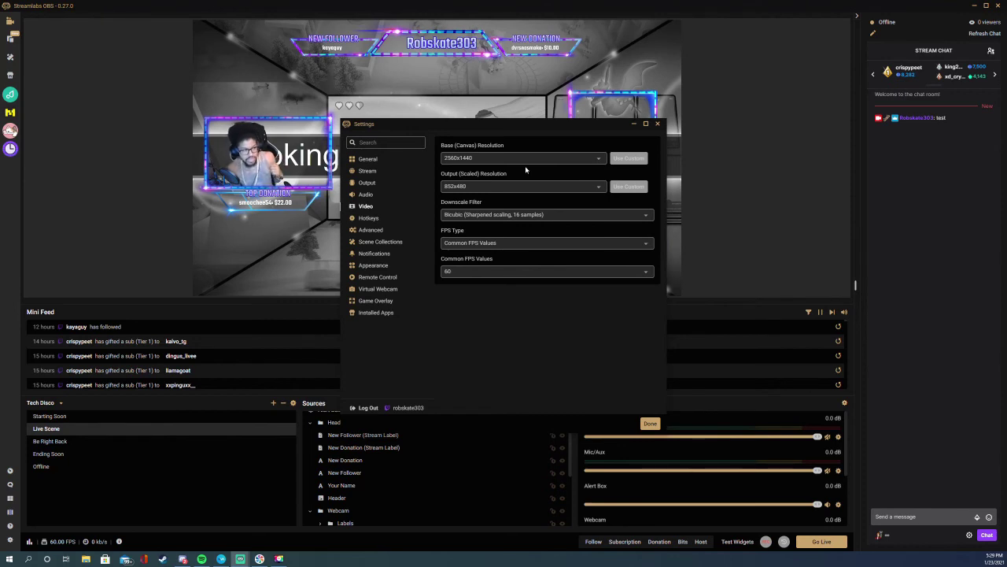
pyautogui.click(531, 186)
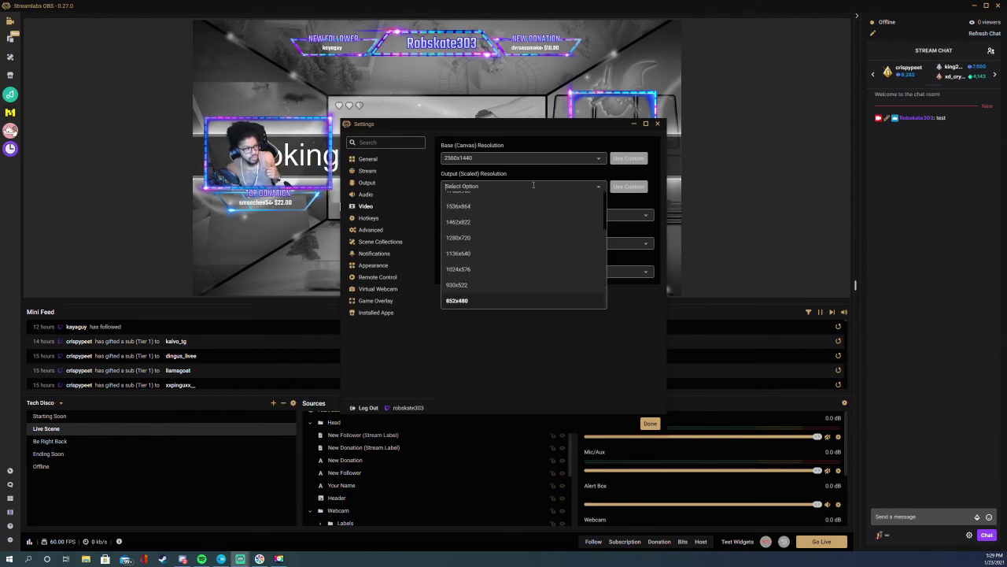
pyautogui.click(506, 299)
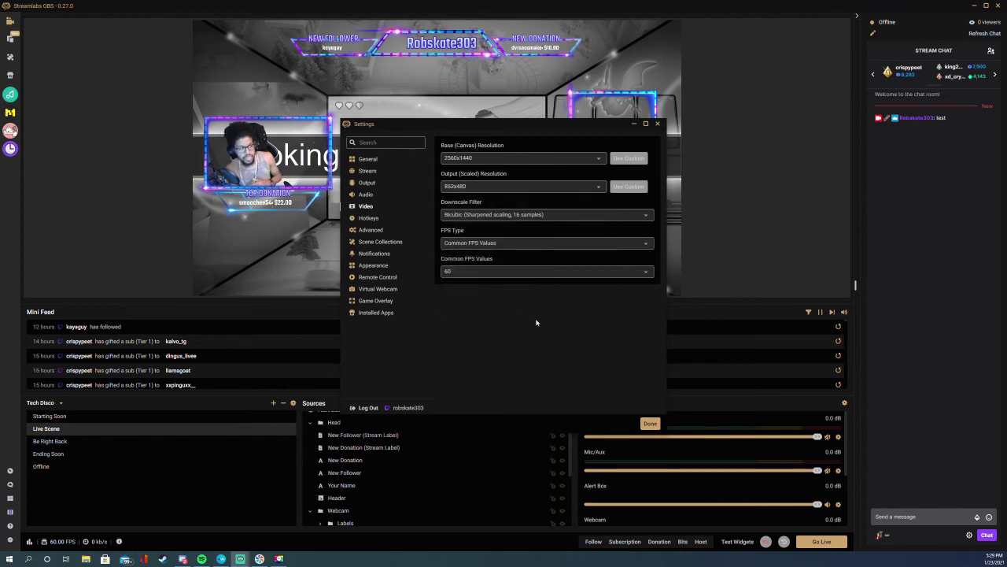
pyautogui.click(551, 187)
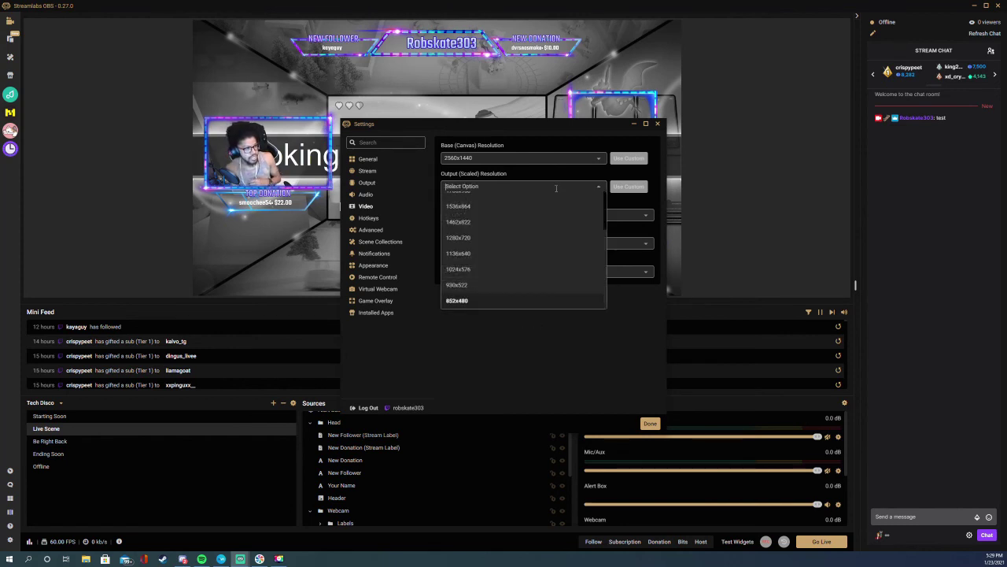
pyautogui.click(506, 301)
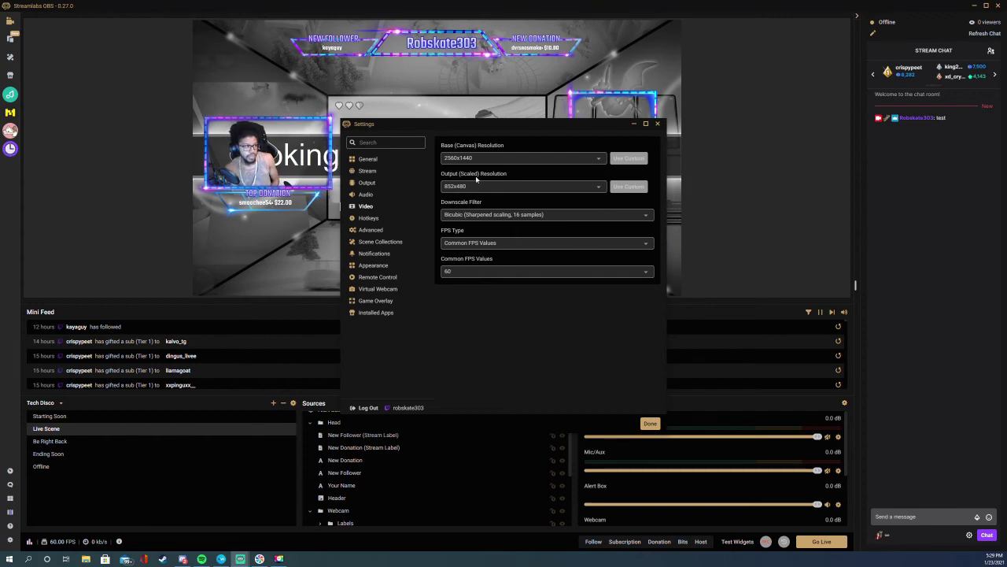
# Review the custom streaming server and the output bitrate settings, and close the settings window.
pyautogui.click(373, 172)
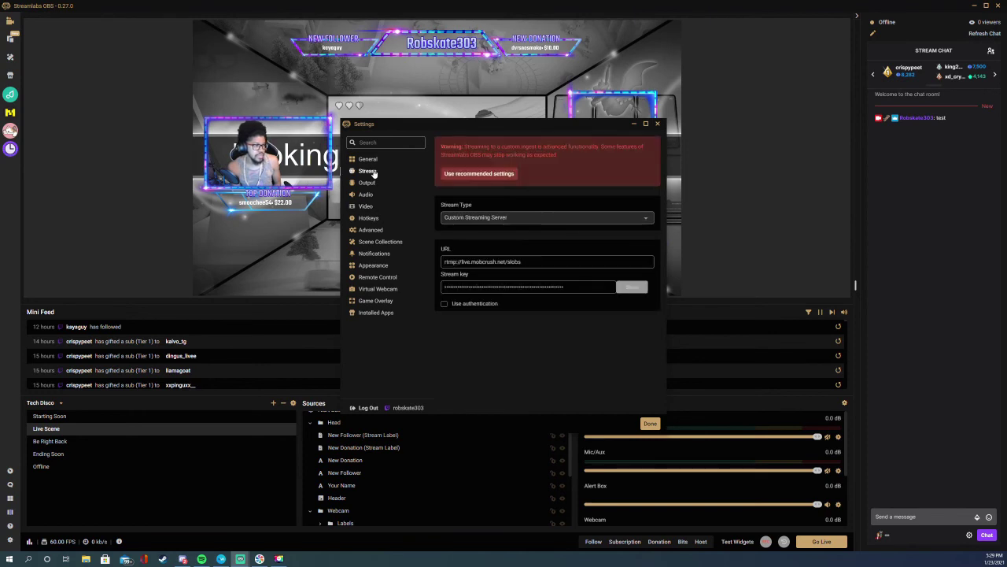
pyautogui.click(369, 183)
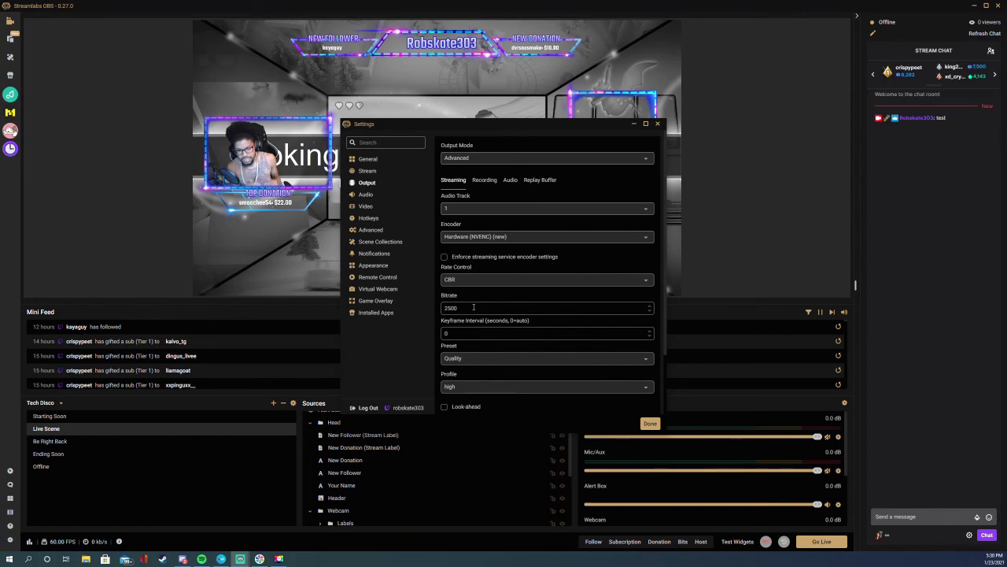
pyautogui.click(650, 424)
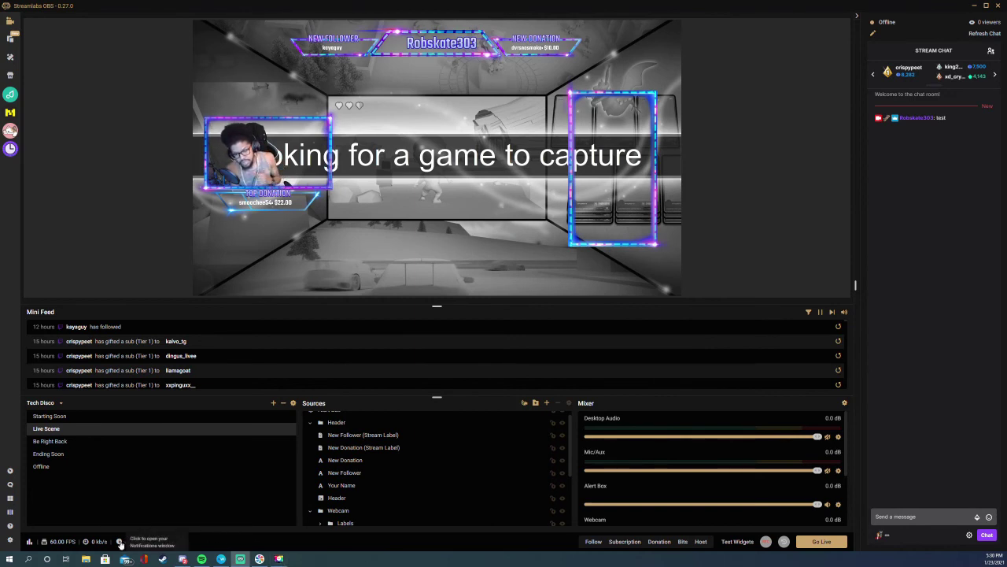
# Add the CPU and Dropped Frames live stats to the footer from the performance metrics, and close the metrics window.
pyautogui.click(120, 542)
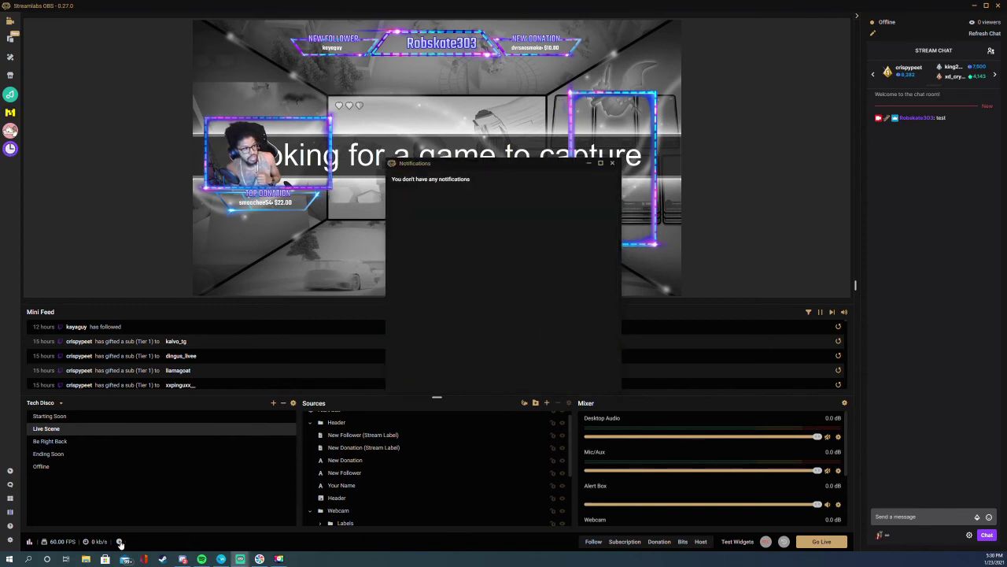
pyautogui.click(29, 543)
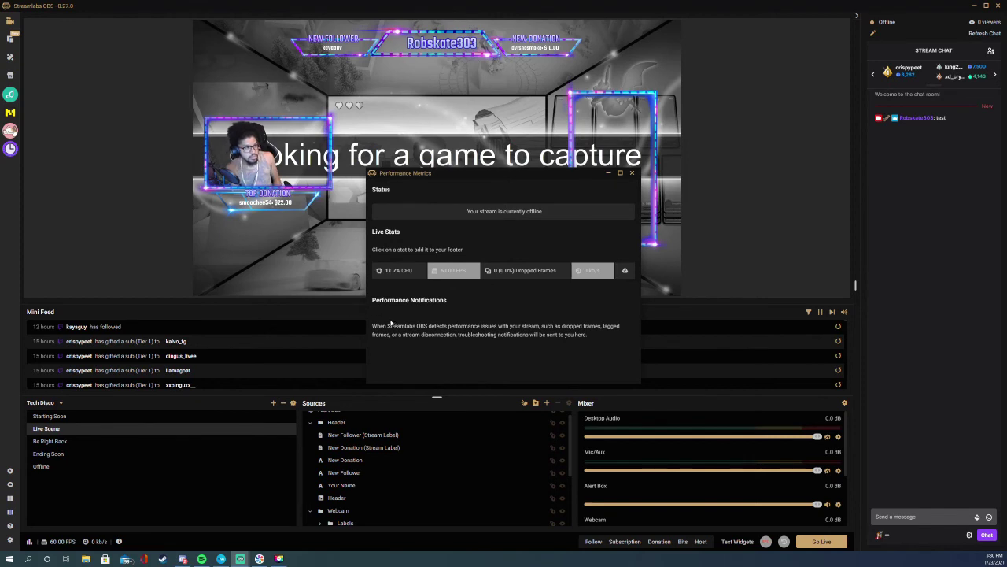
pyautogui.click(387, 272)
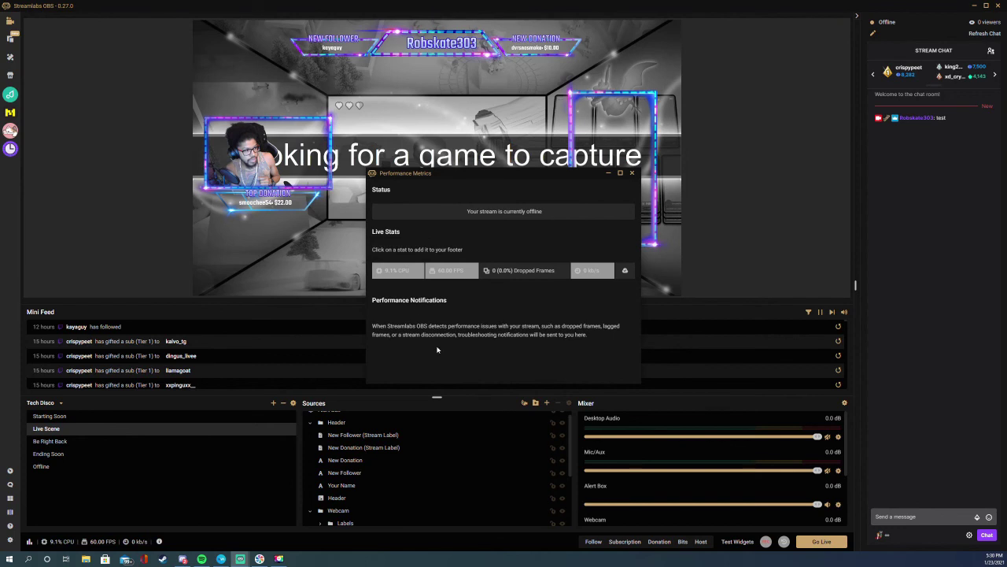
pyautogui.click(415, 275)
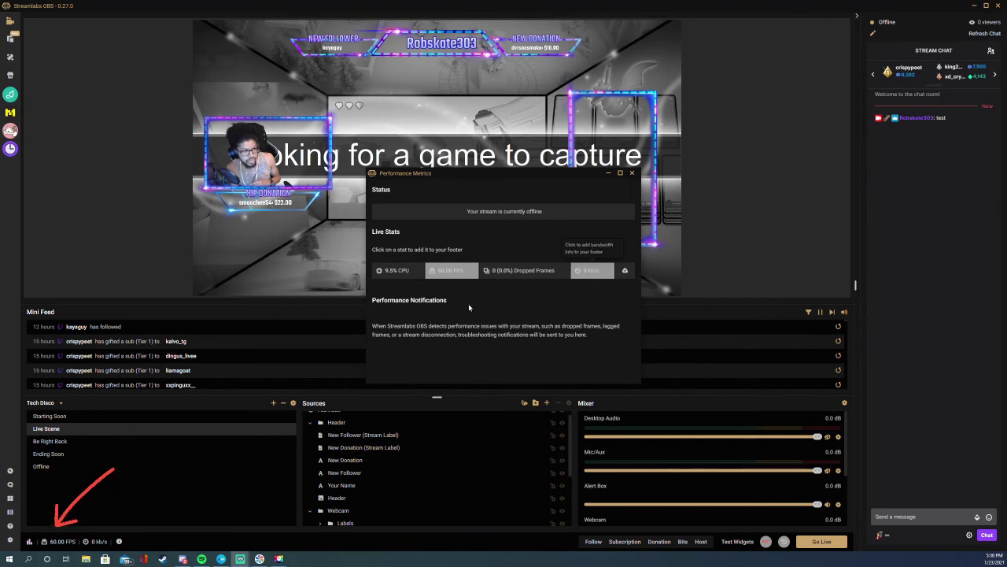
pyautogui.click(397, 272)
pyautogui.click(516, 272)
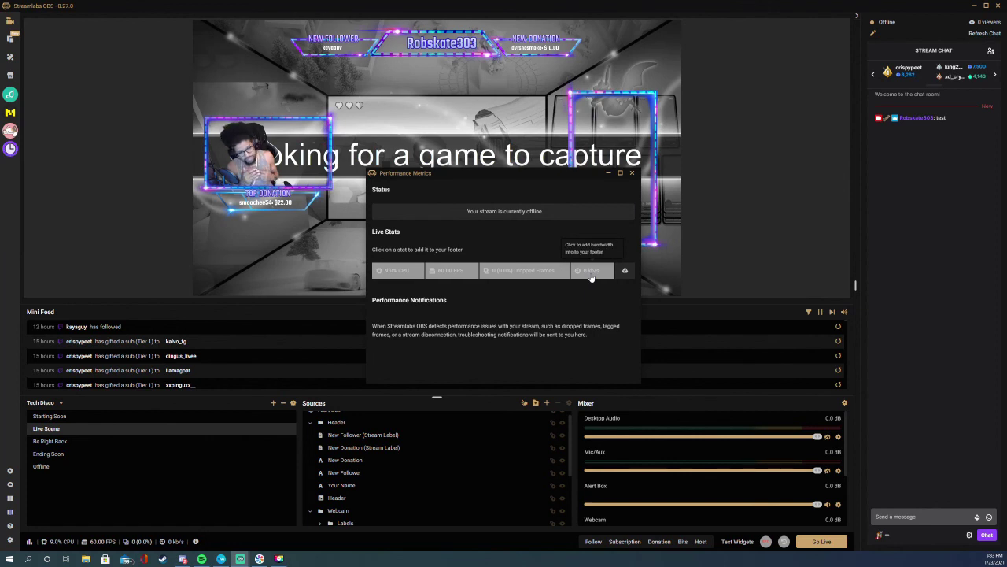
pyautogui.click(632, 172)
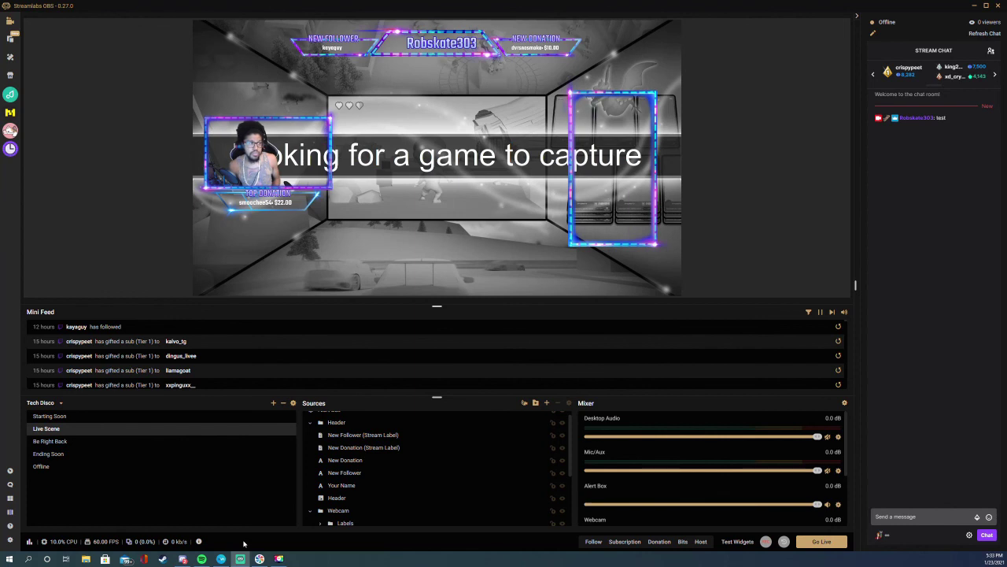